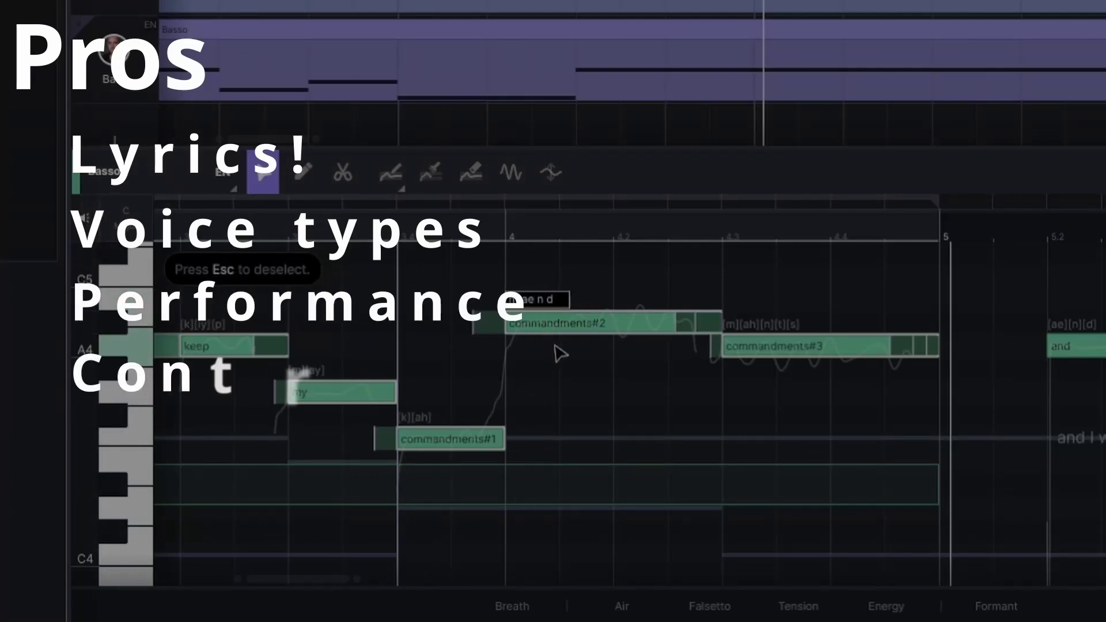
Step: Change the first phoneme of the commandments#2 note to "aa"
key("BackSpace")
key("BackSpace")
type("aa")
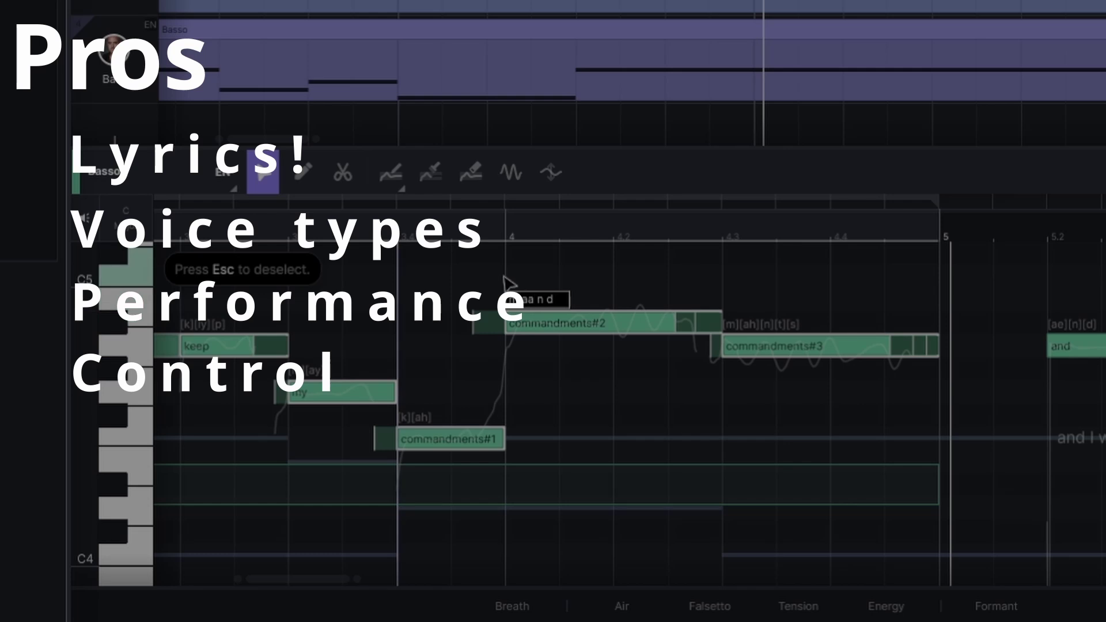
key("Return")
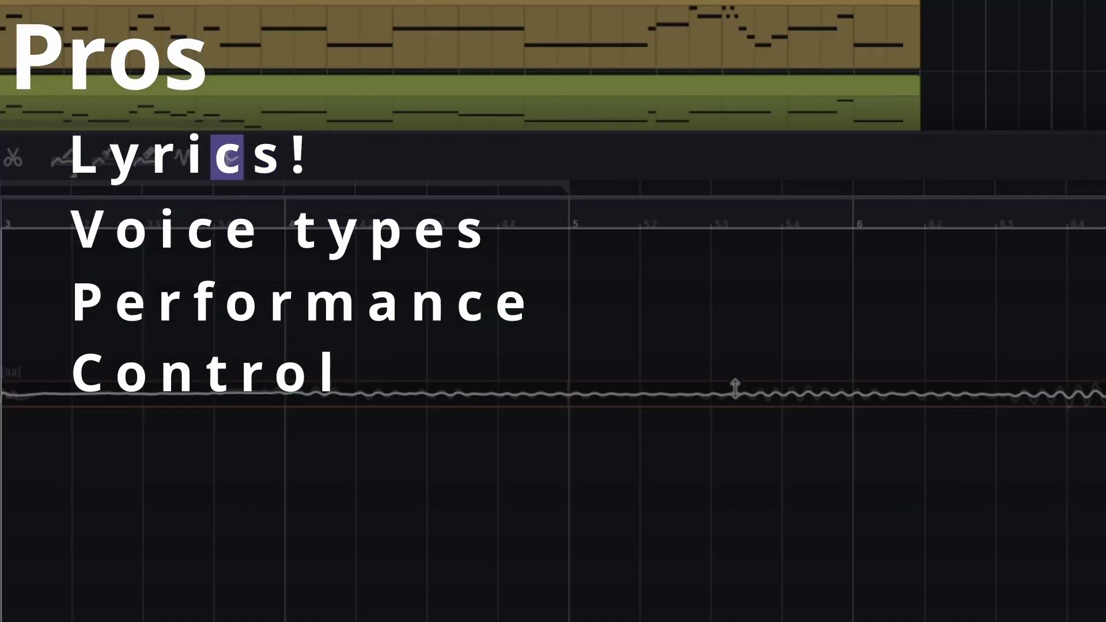
Step: Adjust the pitch curve of the sustained [aa] note starting at bar 3 and insert a breath just before it
left_click_drag(735, 387, 755, 281)
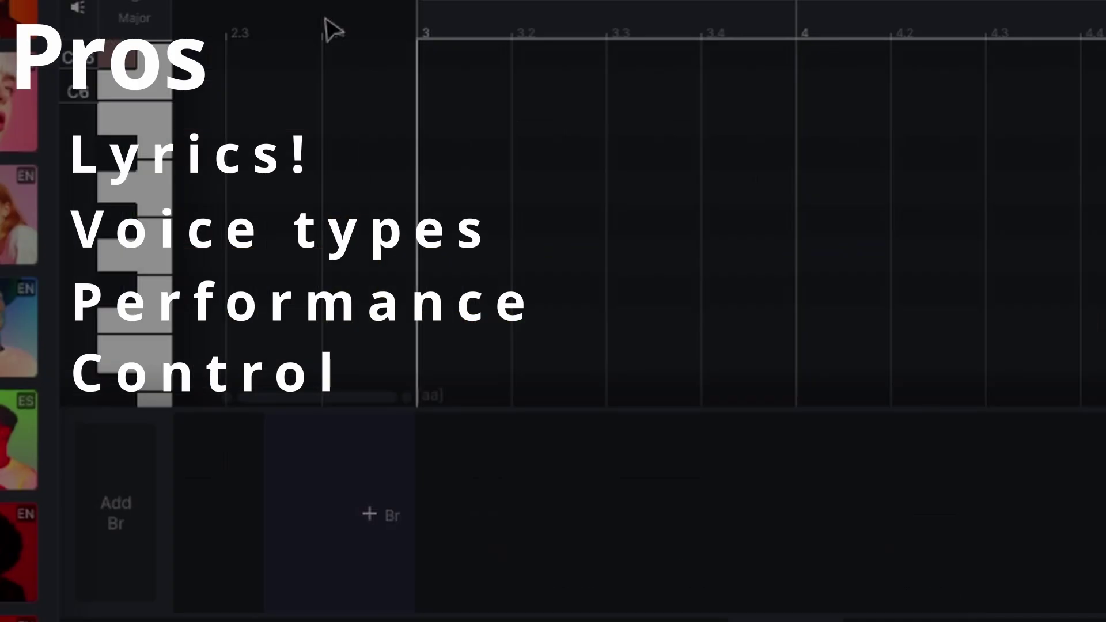
left_click(364, 531)
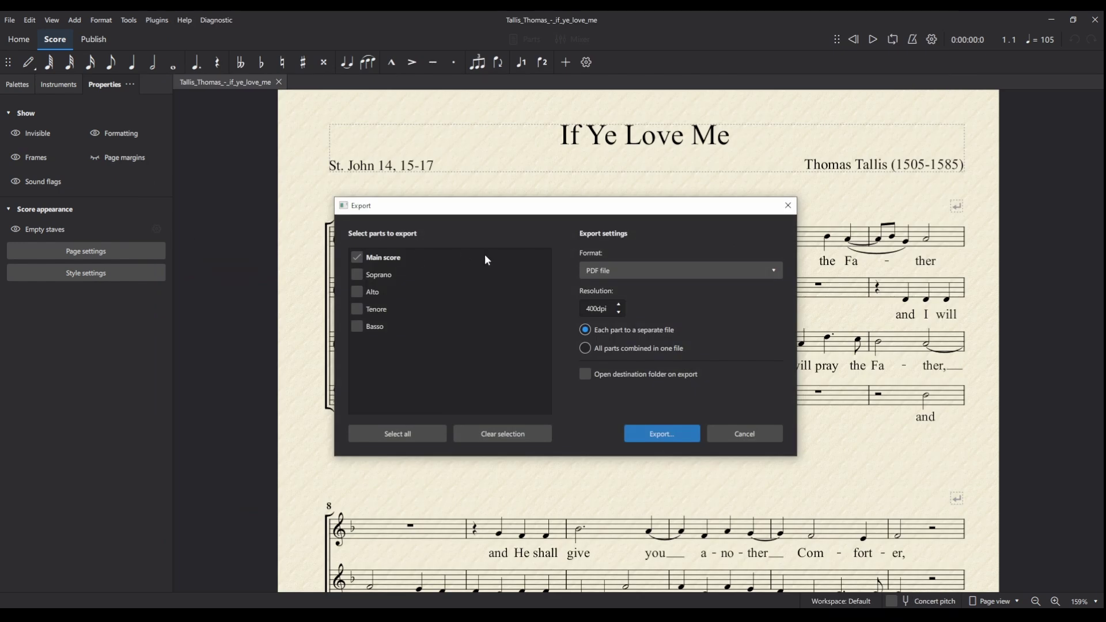
Step: Choose MusicXML as the export format for the main score and leave the export settings
left_click(602, 275)
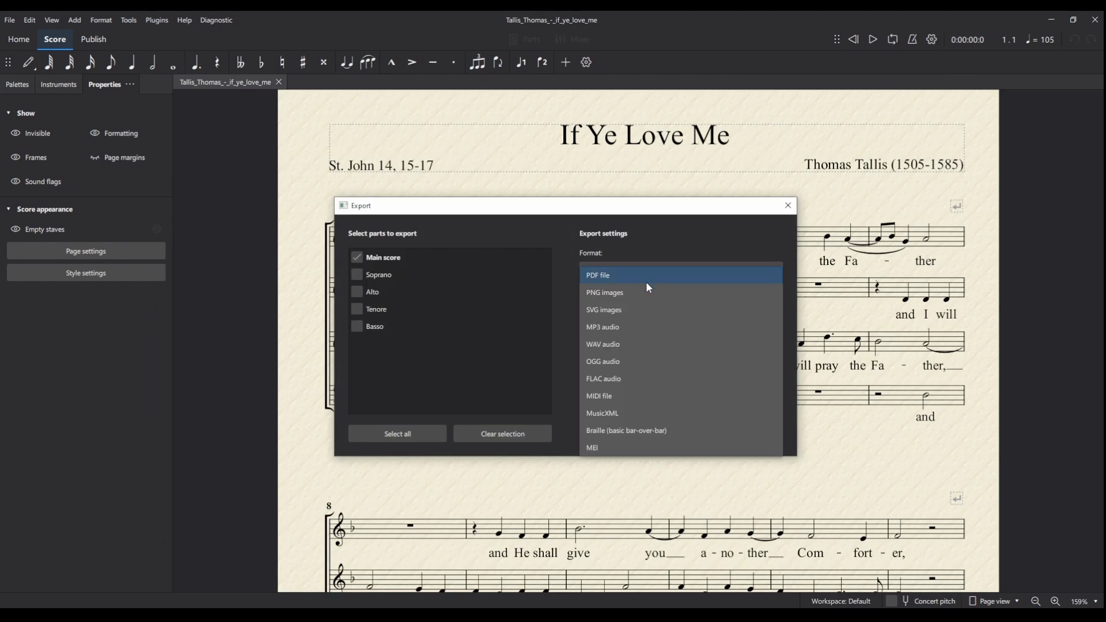
left_click(645, 412)
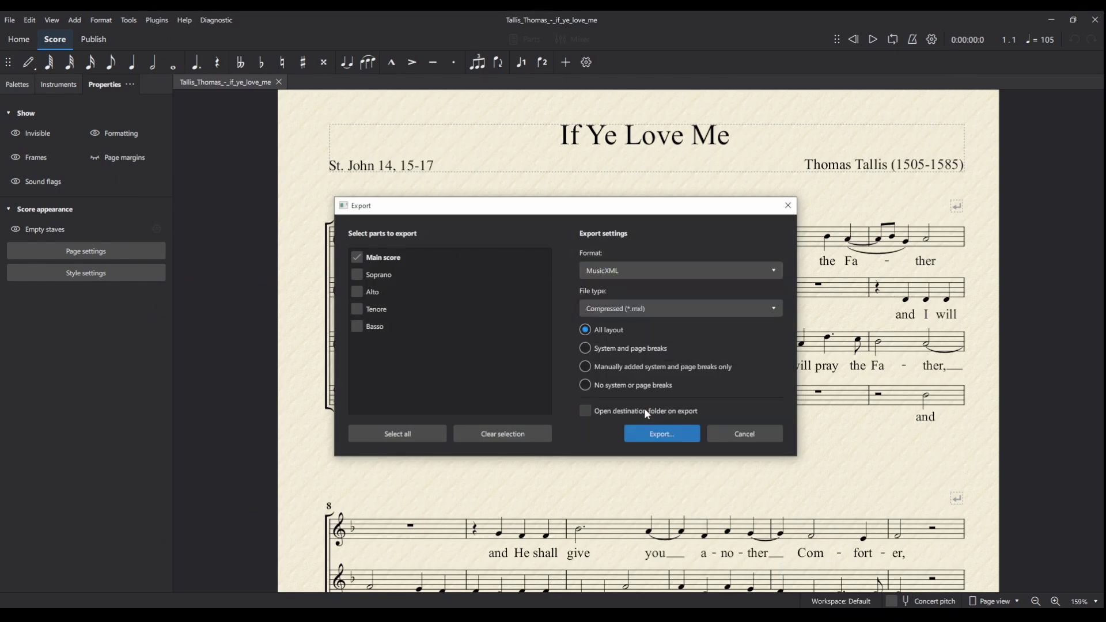
key("Escape")
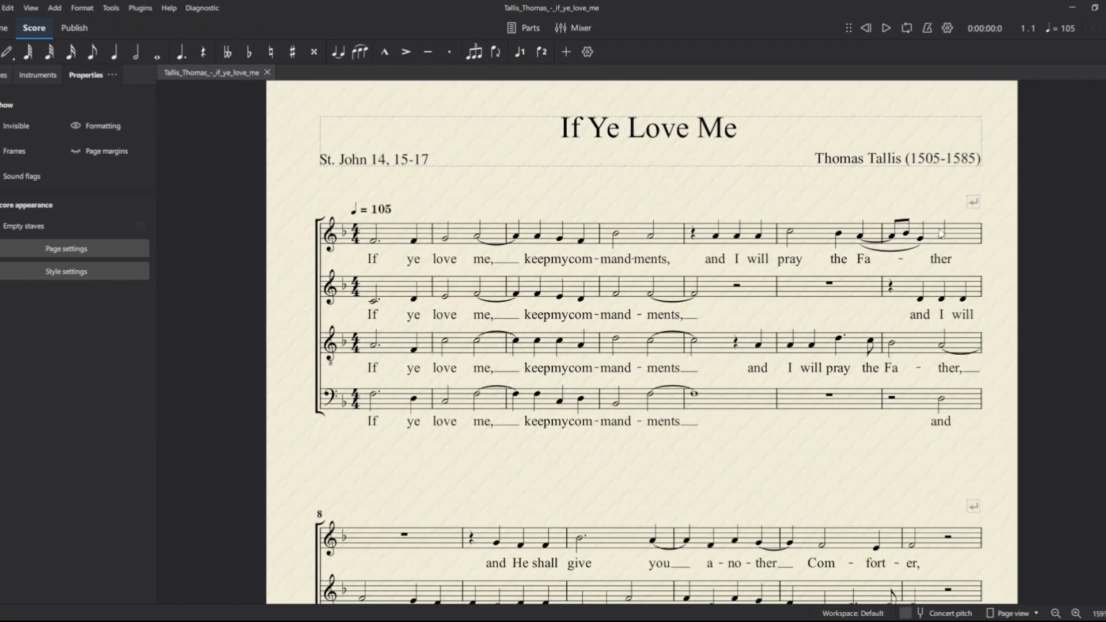
Step: Review the four voice parts and their lyrics through the score past bar 19, and close the score
scroll(829, 305, "down", 10)
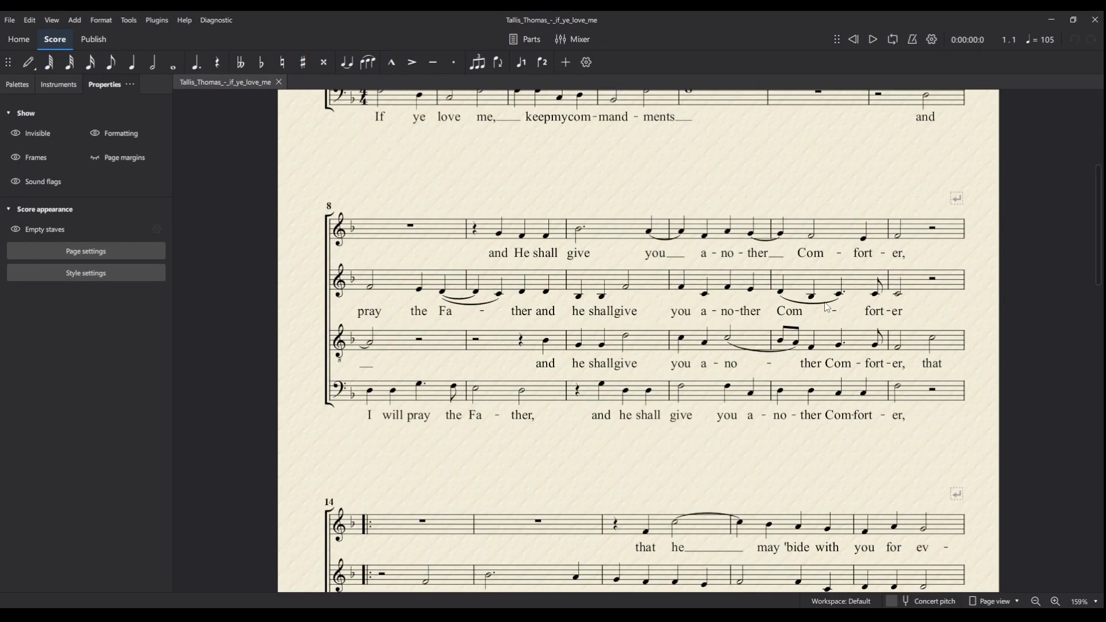
scroll(827, 307, "down", 3)
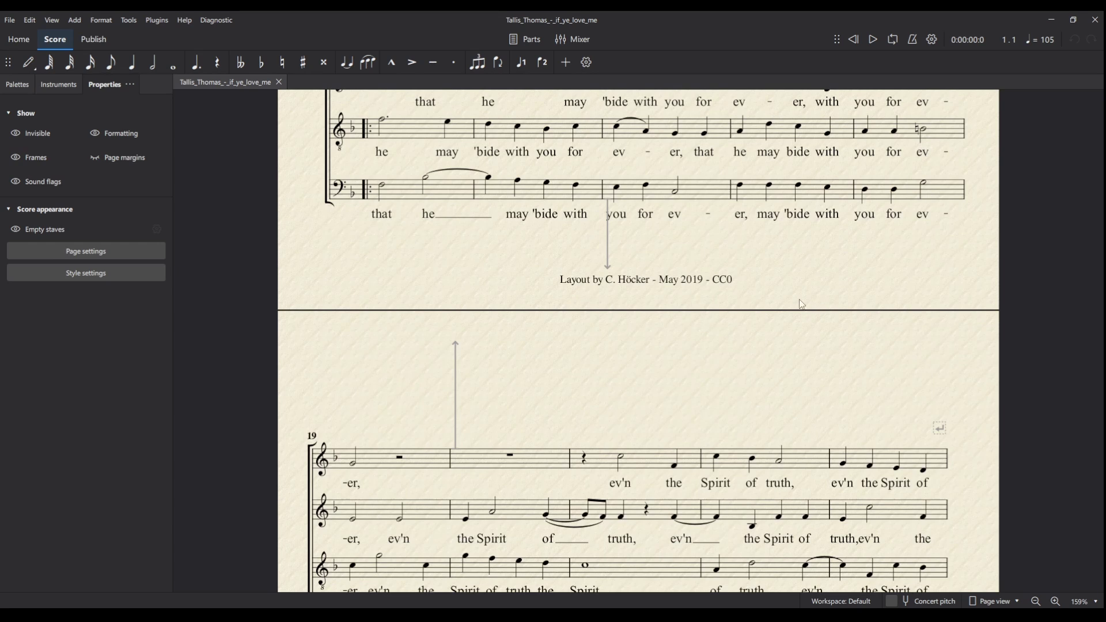
scroll(802, 304, "down", 2)
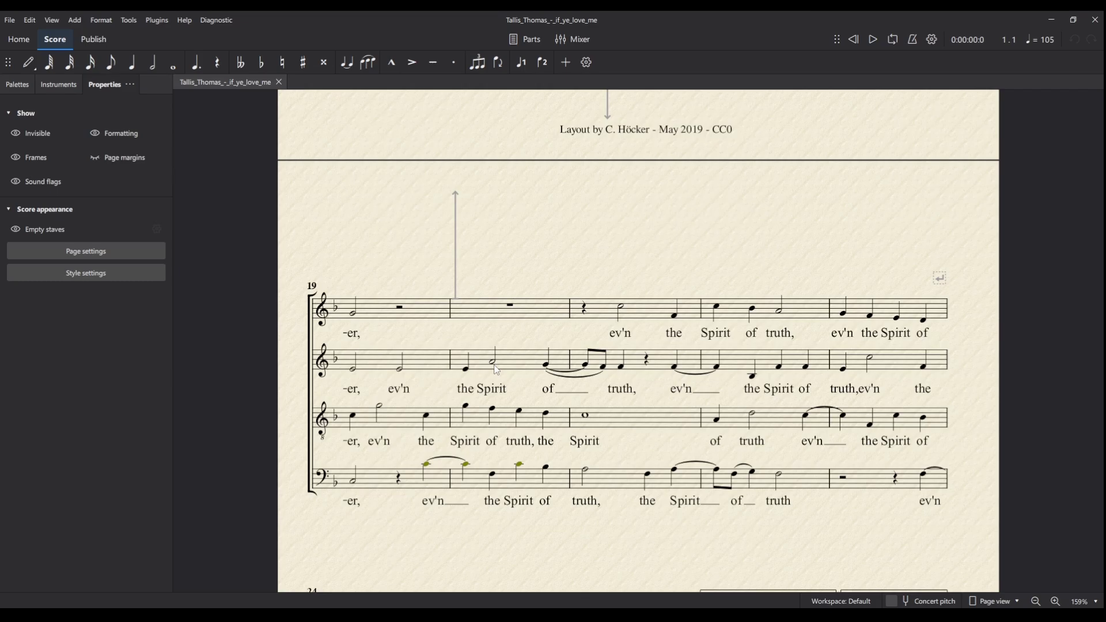
scroll(500, 358, "down", 4)
left_click(1091, 22)
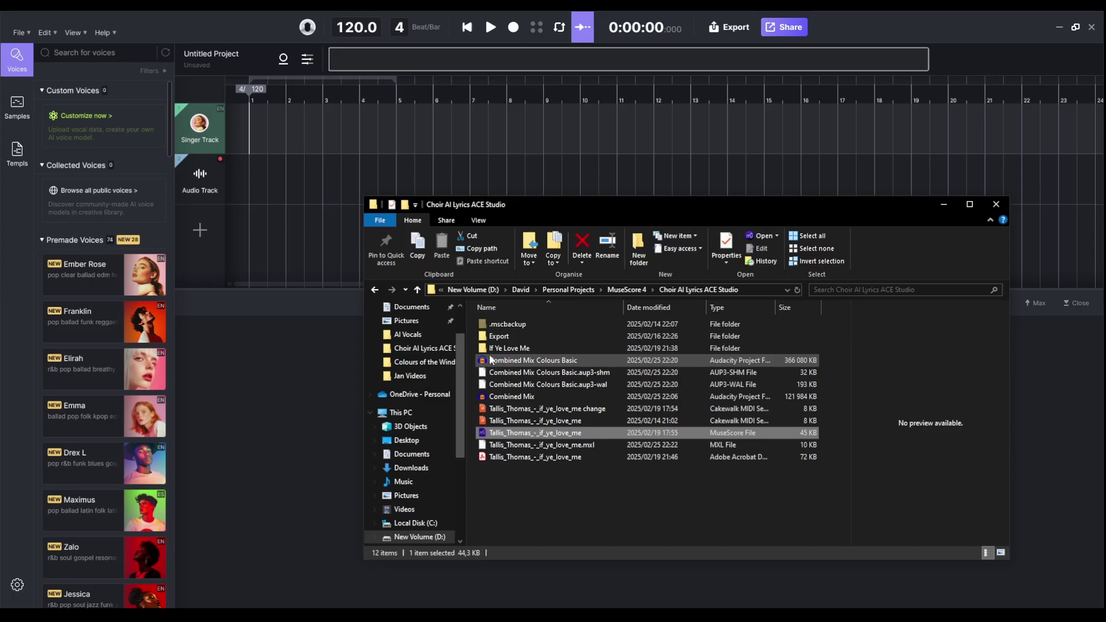
Step: Import Tallis_Thomas_-_if_ye_love_me.mxl into the ACE Studio project at bar 1, applying its tempo and time signature
left_click(573, 447)
mouse_move(553, 452)
left_mouse_down()
mouse_move(302, 206)
mouse_move(248, 104)
mouse_move(259, 144)
left_mouse_up()
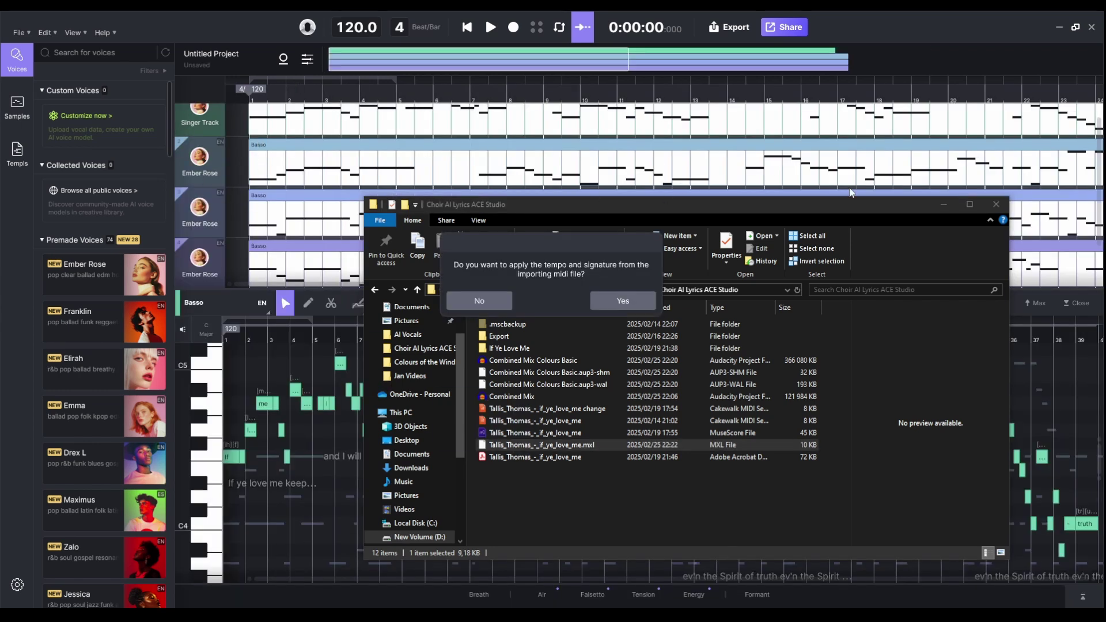
left_click(943, 205)
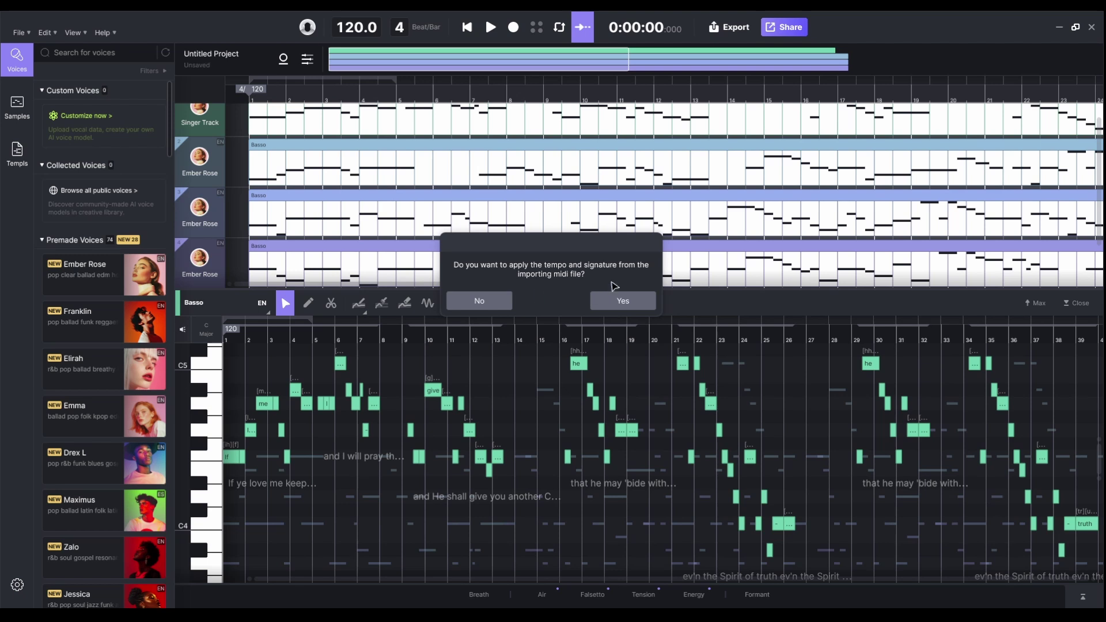
left_click(624, 301)
scroll(297, 124, "up", 1)
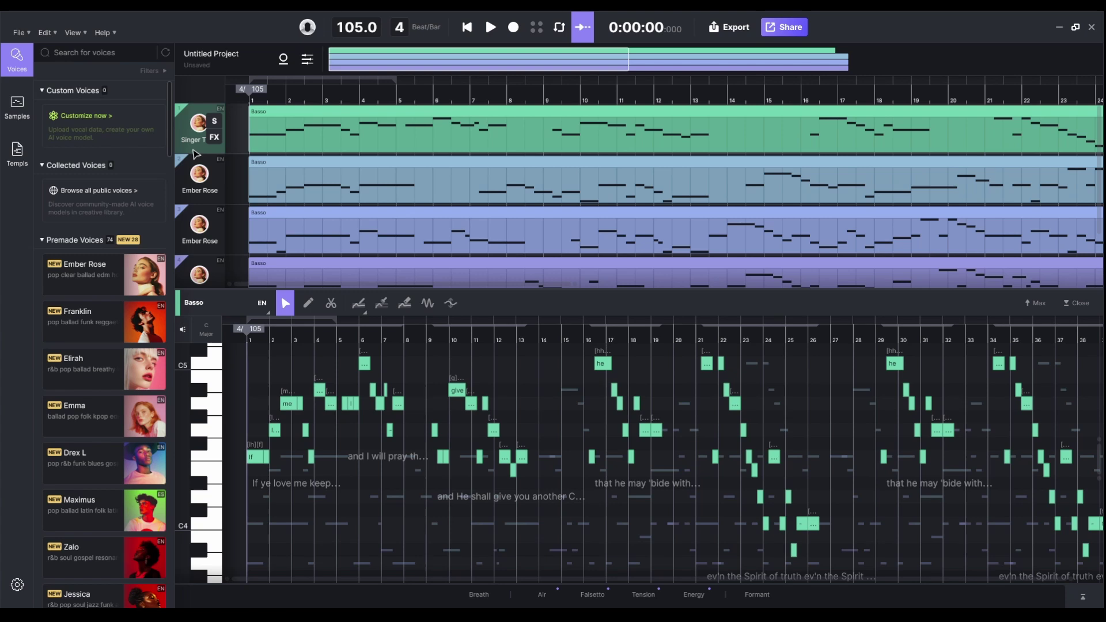
Step: Assign the opera voice Karolyn to the first two tracks and the voice Aaron to the third track
scroll(115, 320, "down", 5)
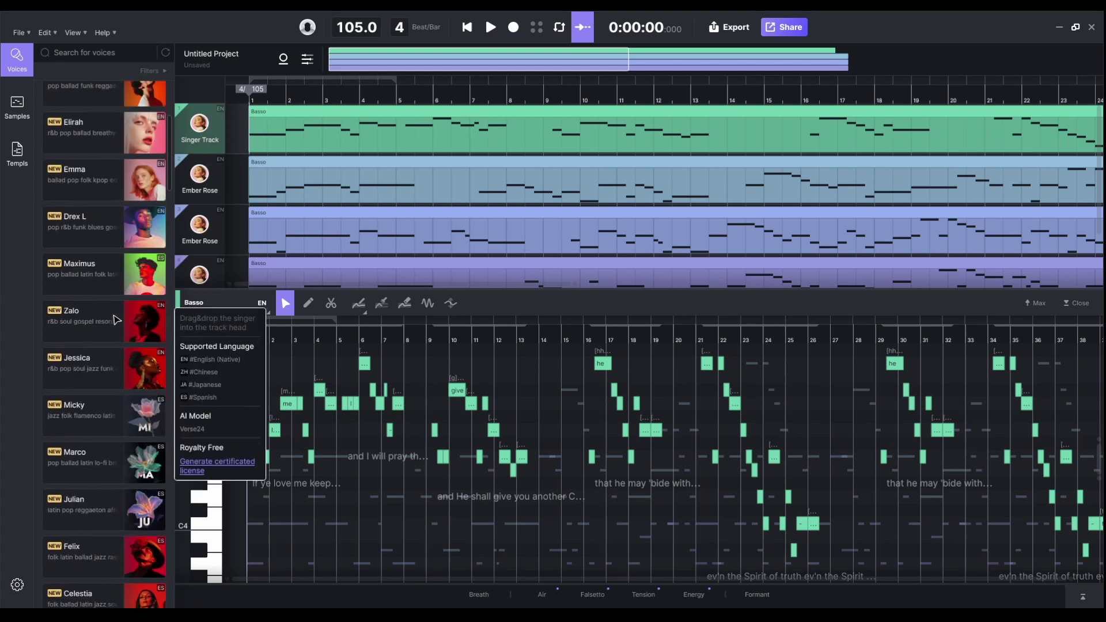
scroll(115, 320, "down", 15)
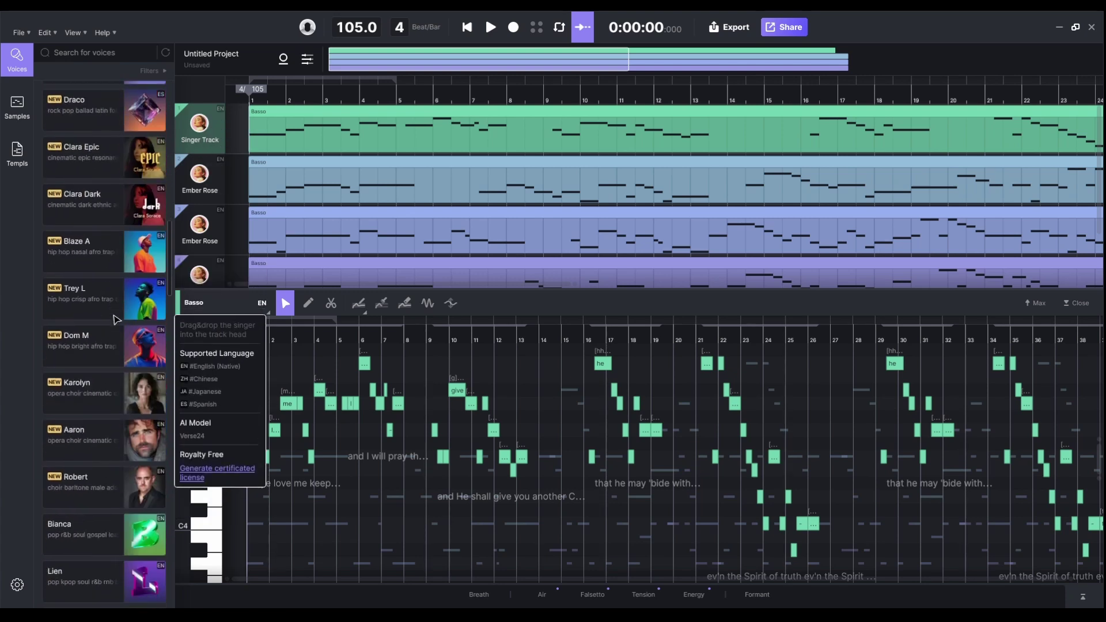
scroll(115, 320, "down", 3)
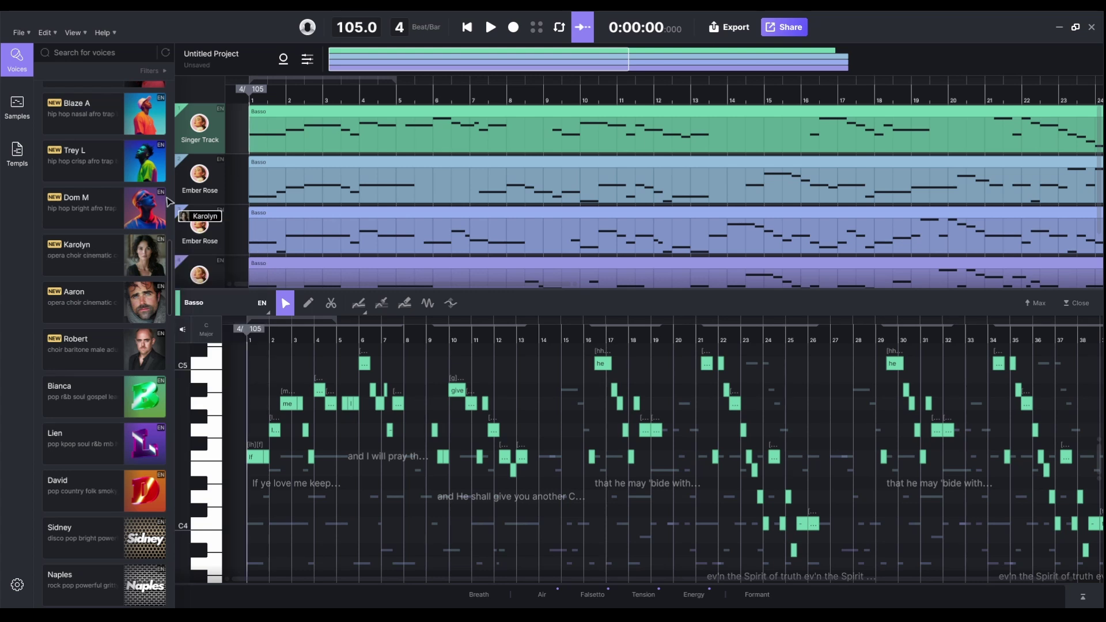
left_click_drag(82, 272, 200, 175)
mouse_move(199, 182)
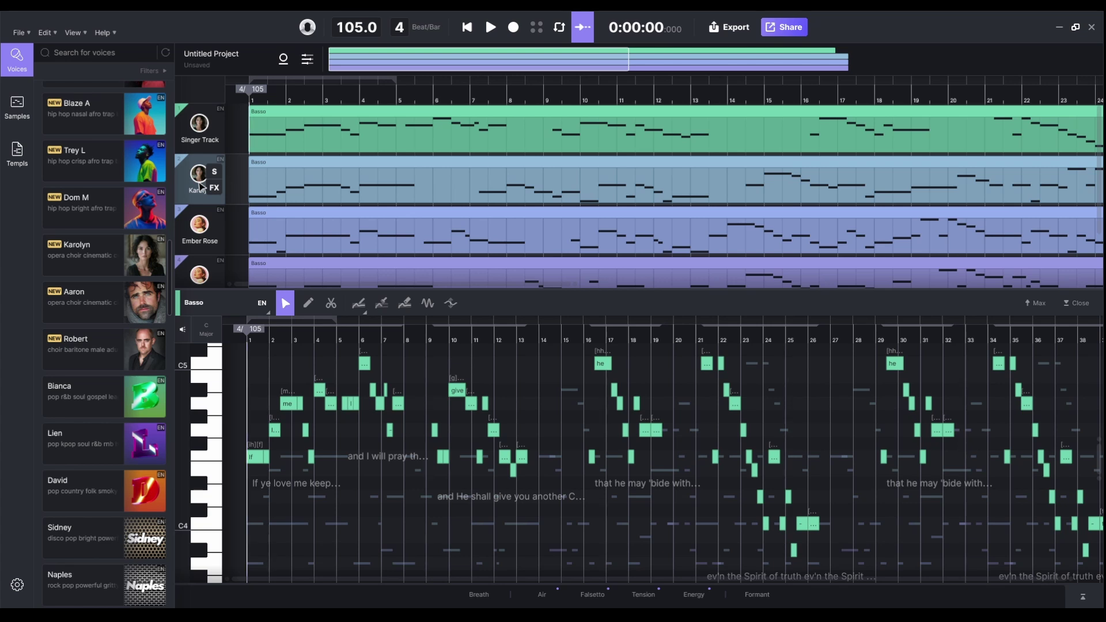
left_click_drag(145, 300, 199, 228)
mouse_move(156, 284)
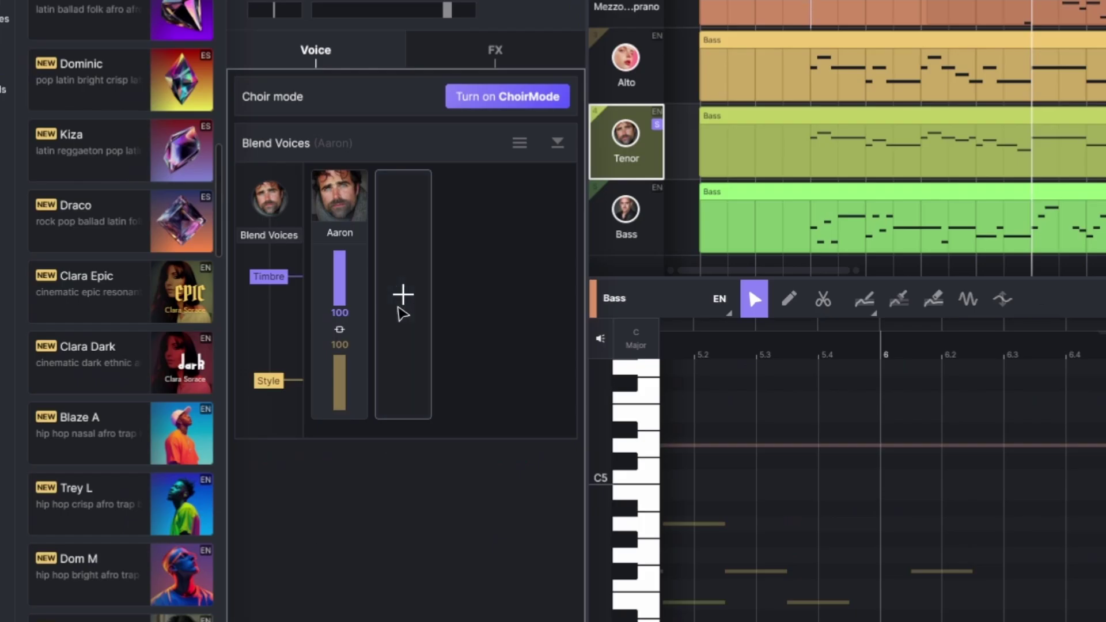
Step: Blend the Robert voice into Aaron on the Tenor track and raise Robert's timbre amount
left_click(402, 311)
scroll(591, 393, "down", 10)
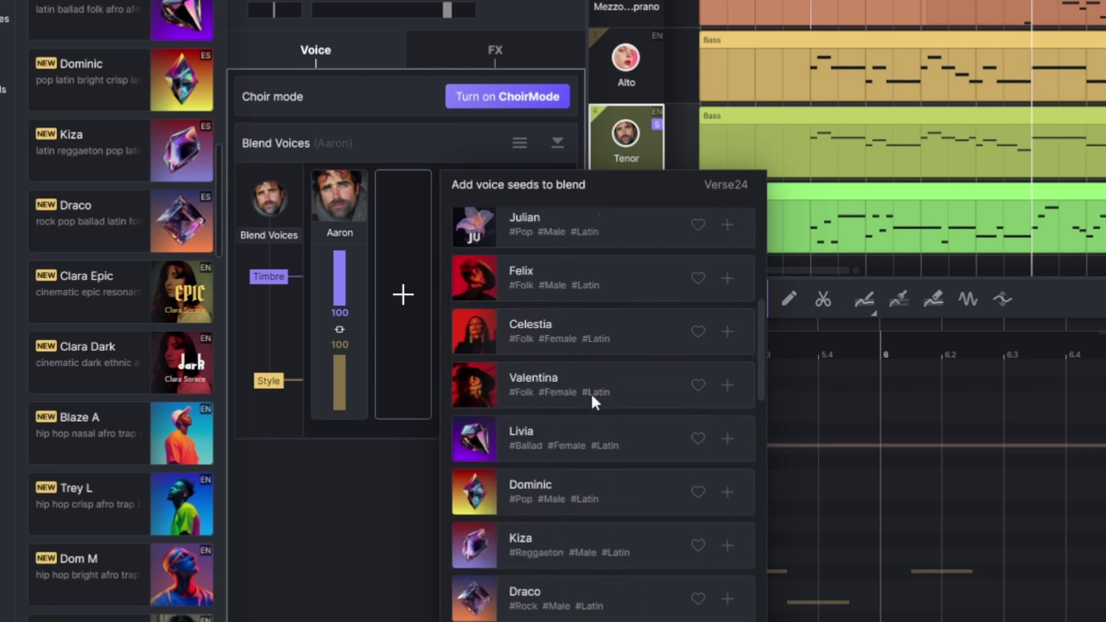
scroll(591, 394, "down", 6)
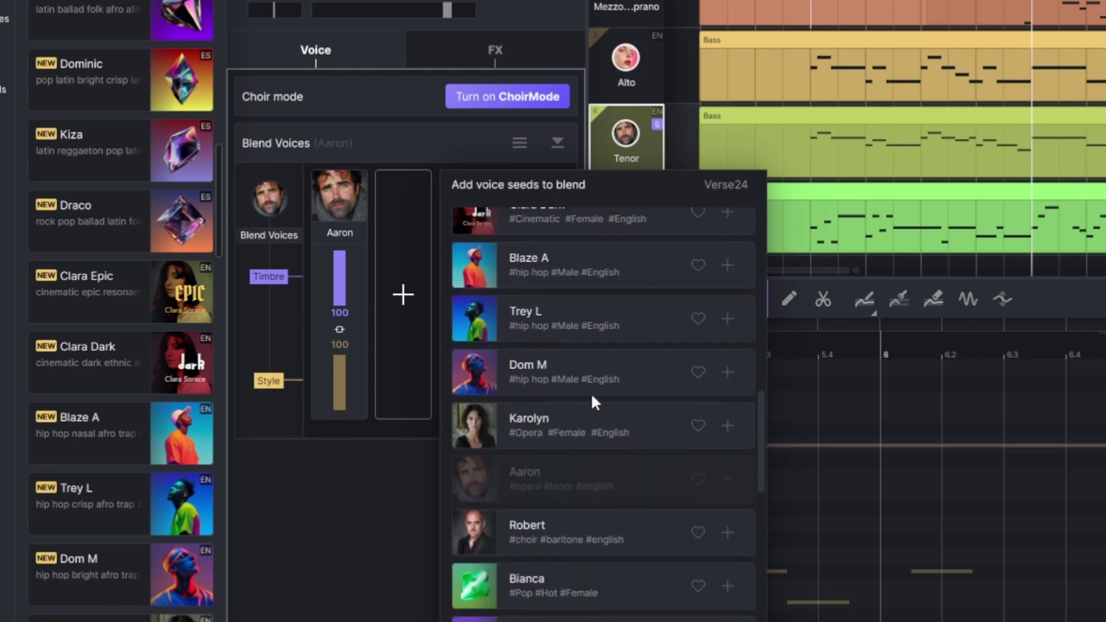
left_click(586, 541)
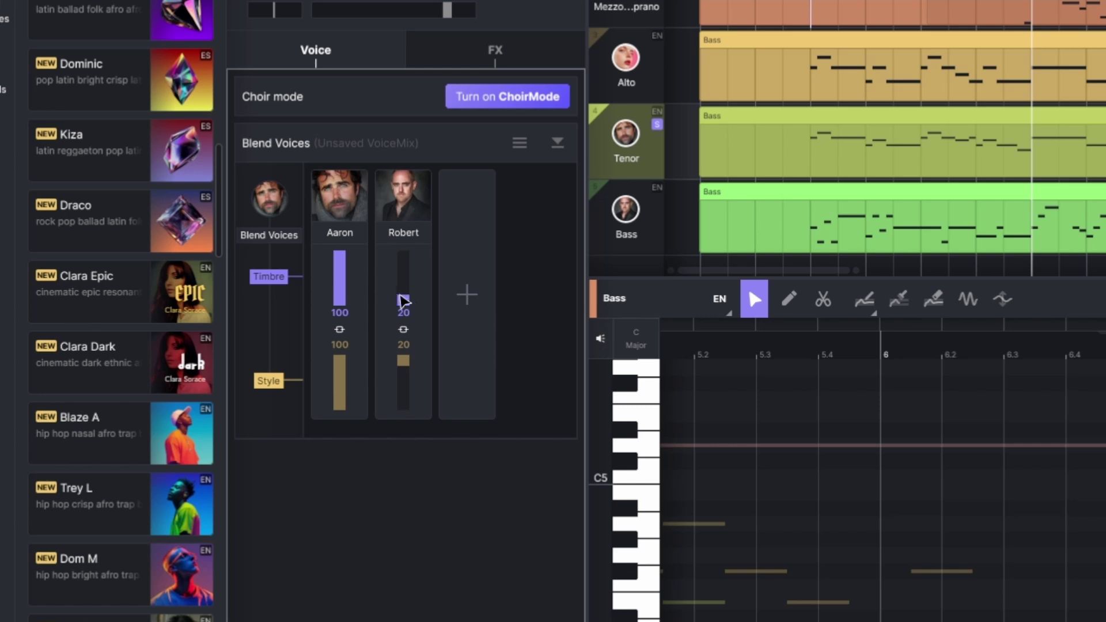
left_click_drag(412, 301, 415, 252)
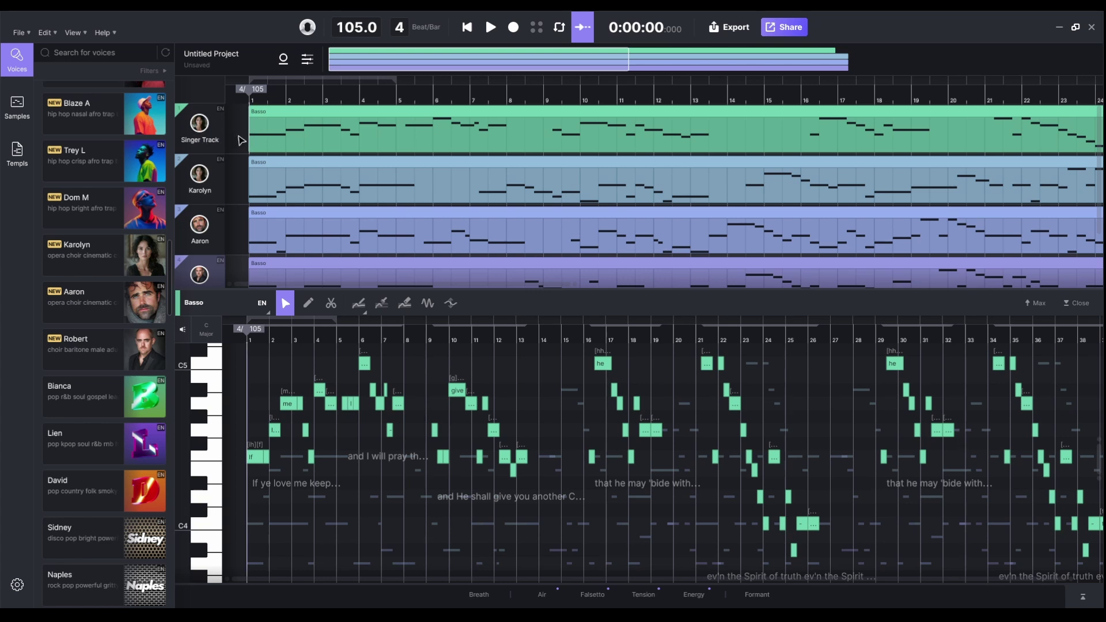
Step: Play the four choir tracks from the start, stop playback and return the playhead to bar 1
key("space")
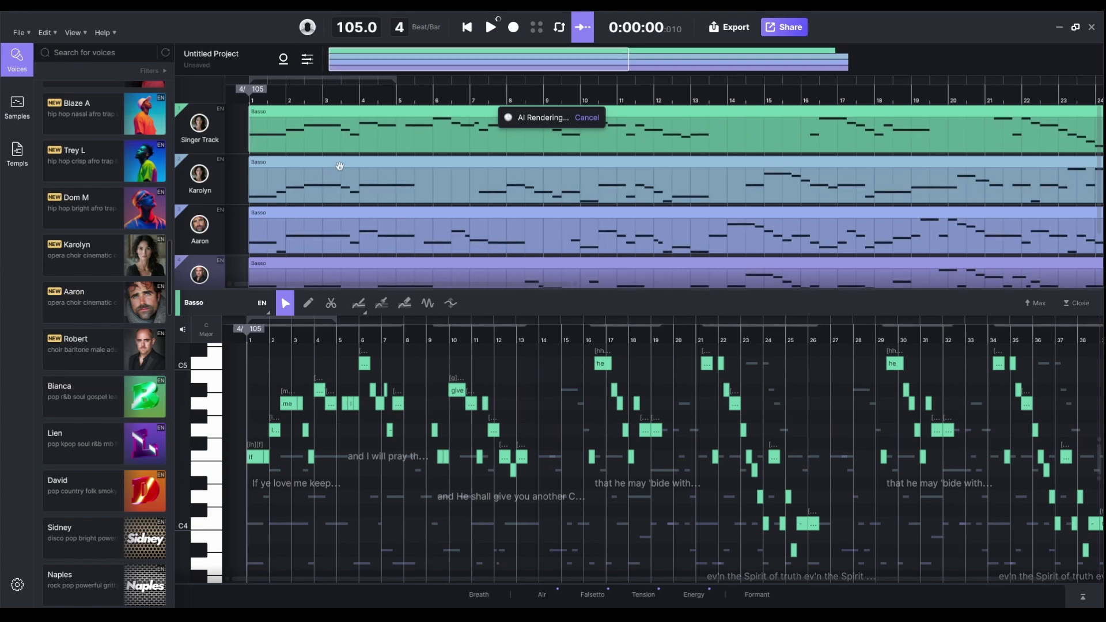
key("space")
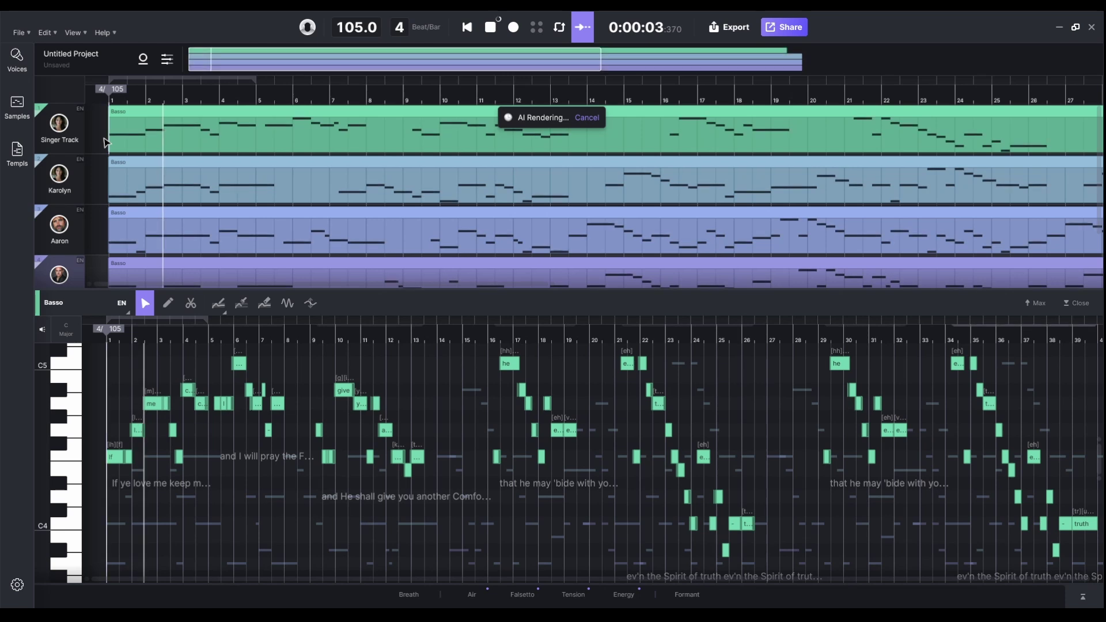
key("space")
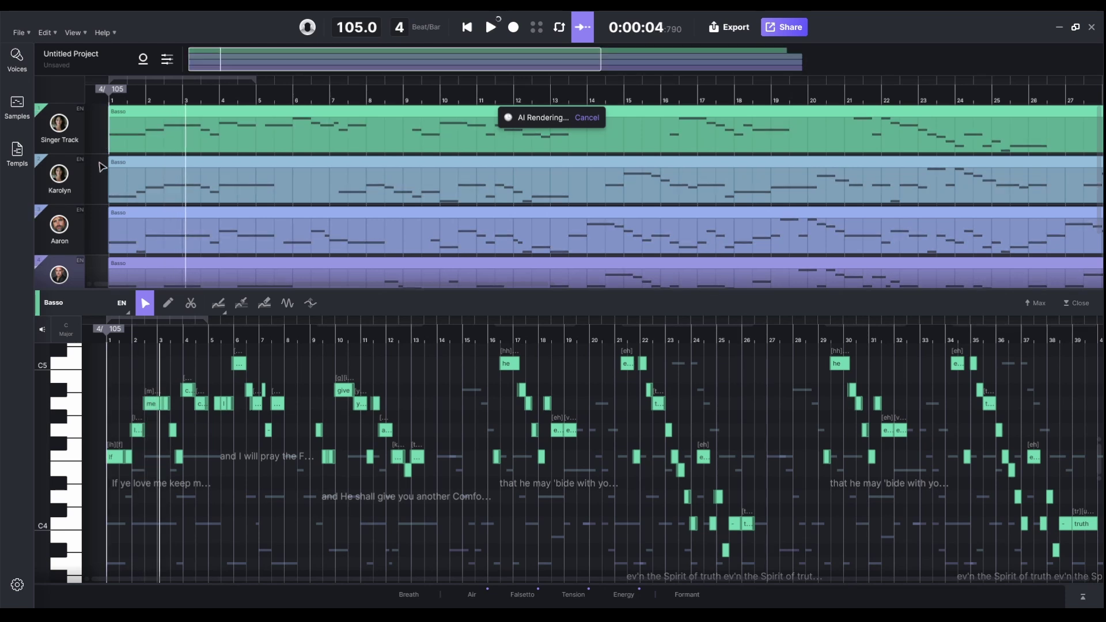
scroll(102, 167, "down", 1)
left_click(110, 104)
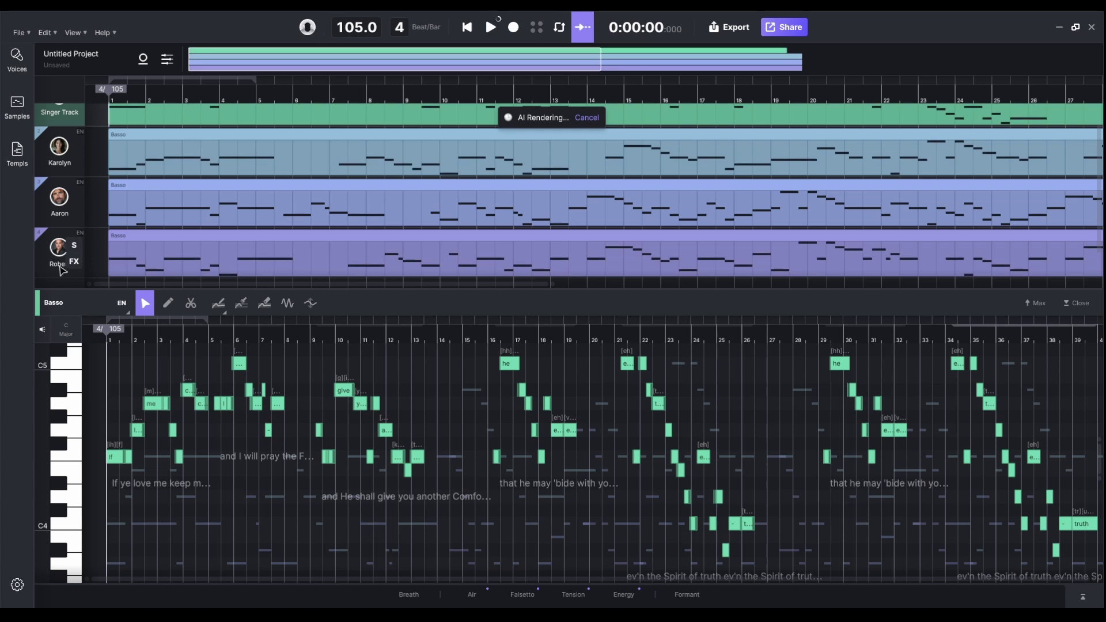
Step: Show the mixer and lower the Robert track's volume to -8.3
left_click(167, 60)
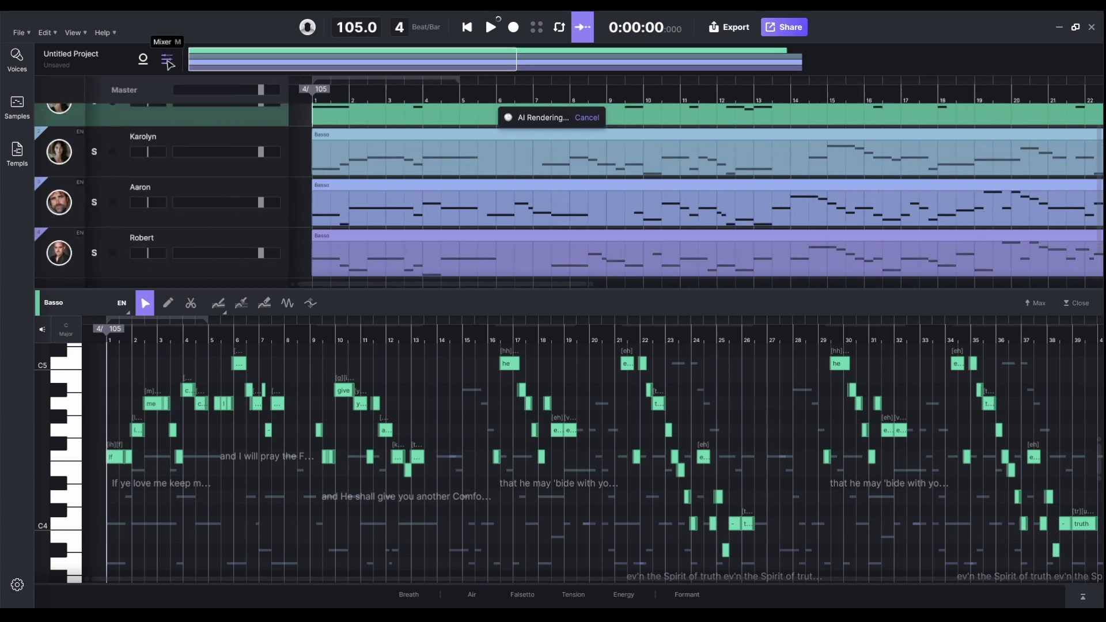
scroll(248, 242, "up", 1)
scroll(249, 244, "down", 1)
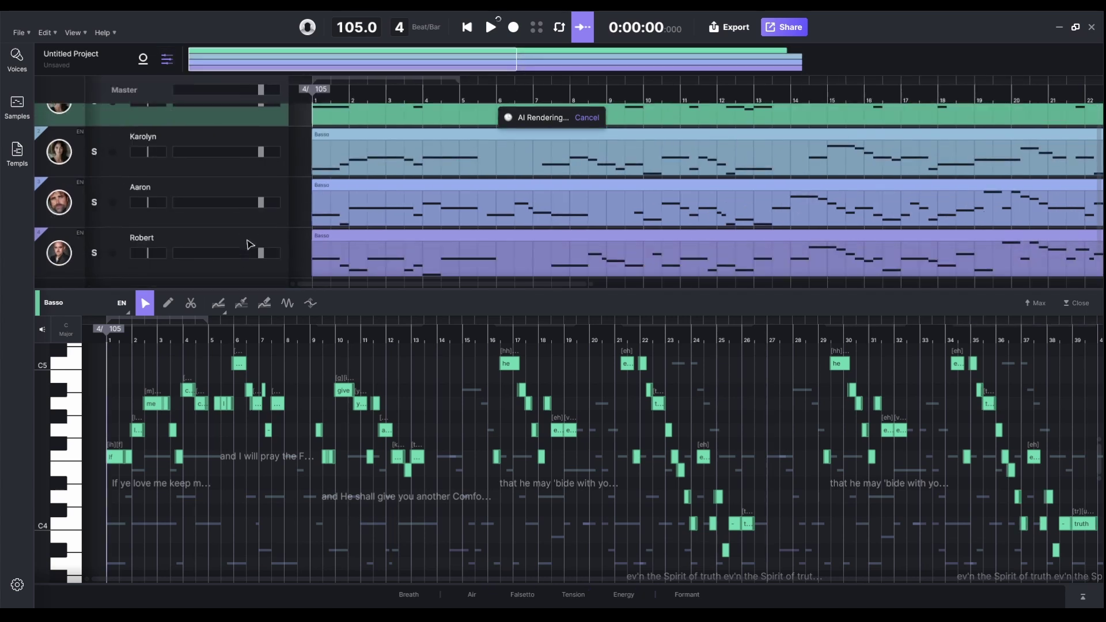
left_click_drag(260, 252, 246, 254)
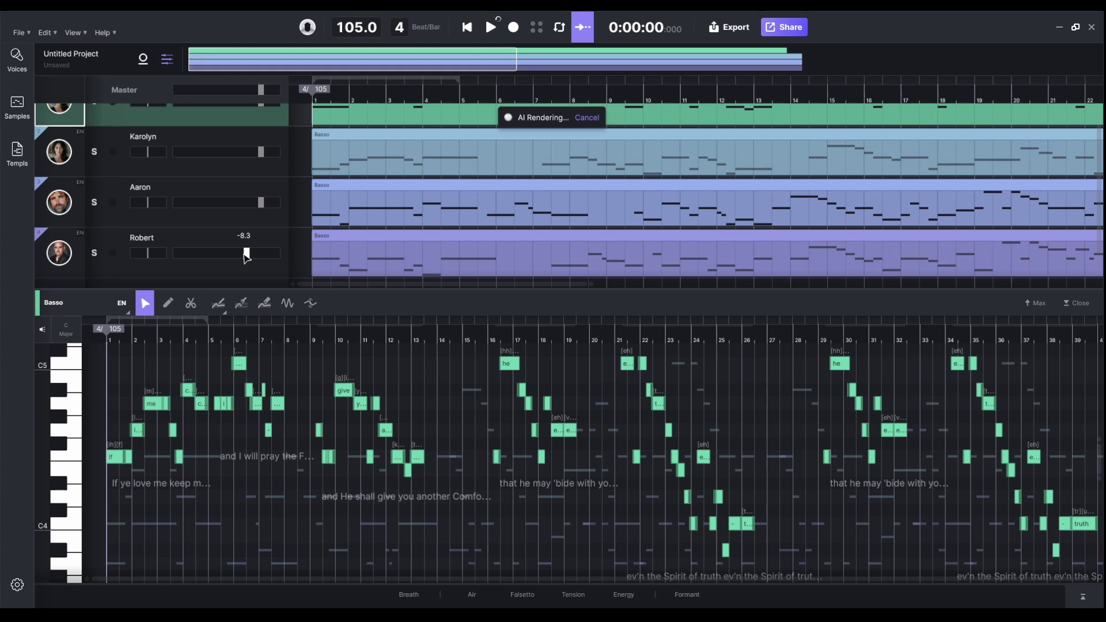
left_click(303, 249)
Step: Balance the tracks during playback from bar 1, raising Robert's volume slightly and lowering Aaron's slightly
key("space")
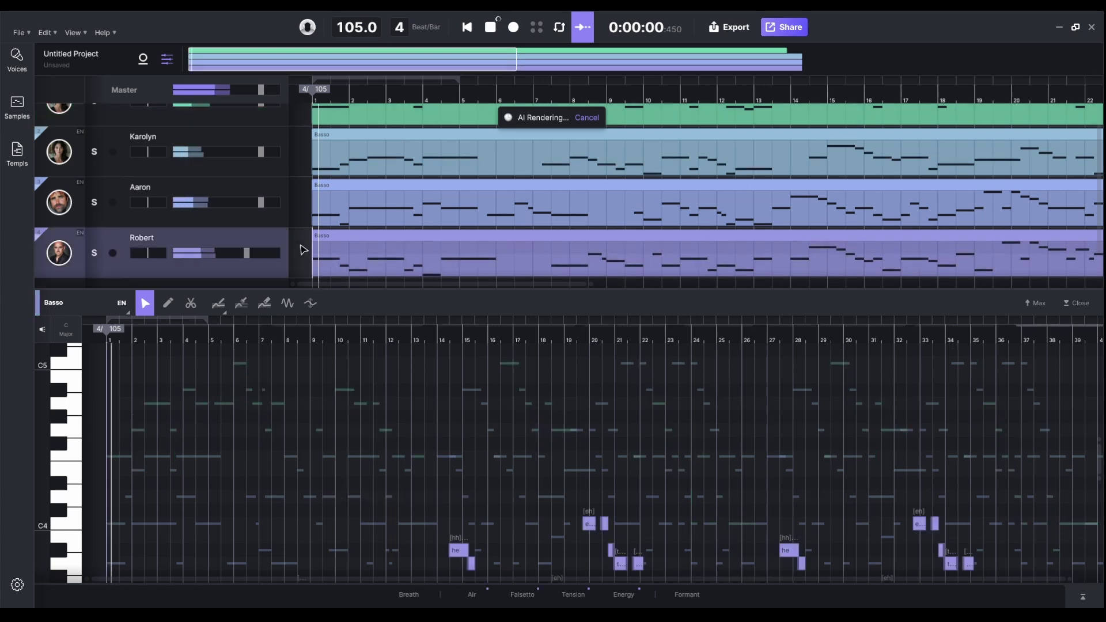
mouse_move(247, 254)
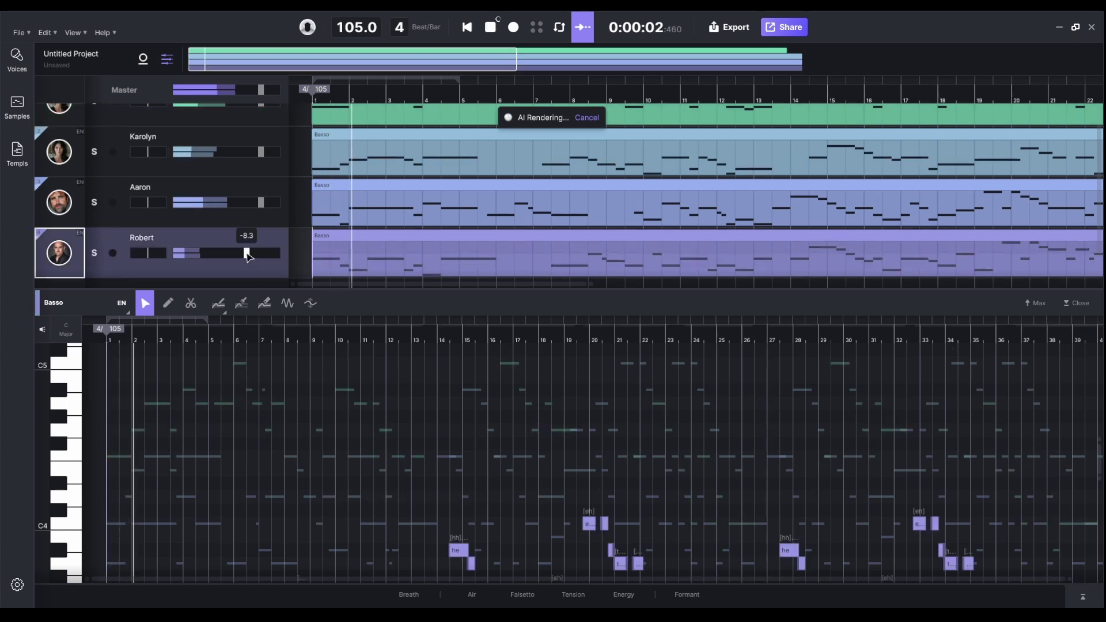
left_click_drag(247, 254, 251, 254)
mouse_move(259, 207)
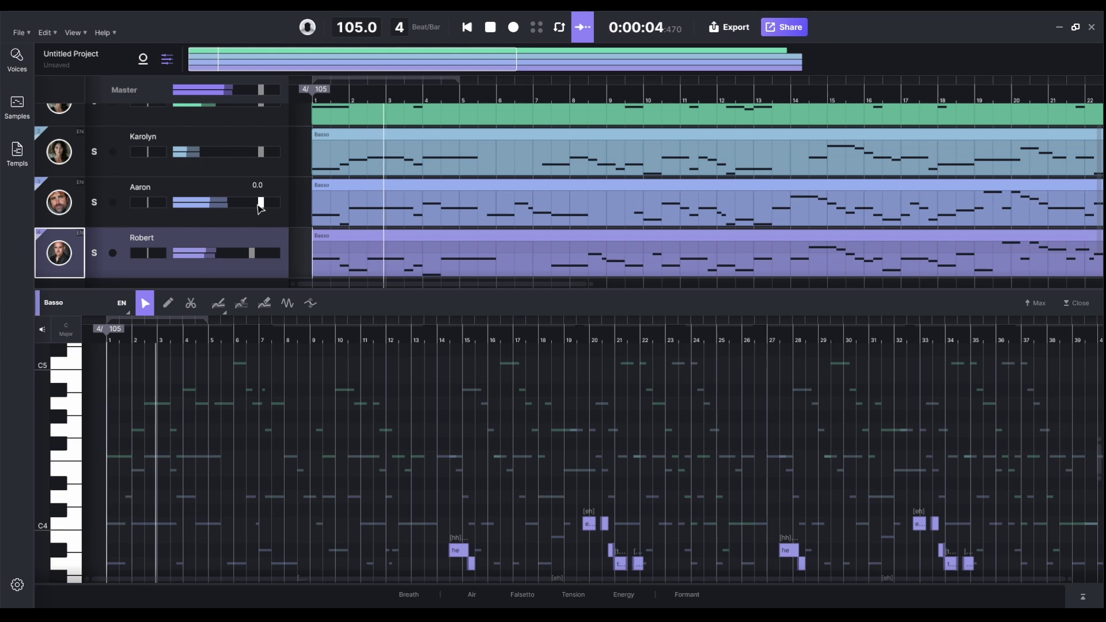
left_click_drag(259, 207, 256, 206)
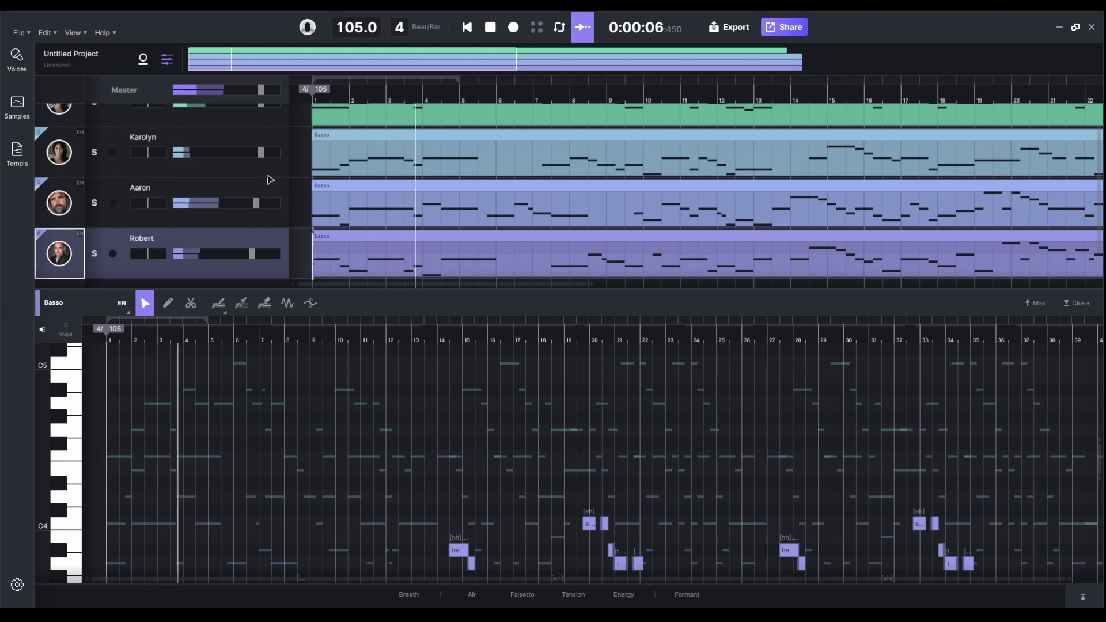
scroll(270, 180, "up", 1)
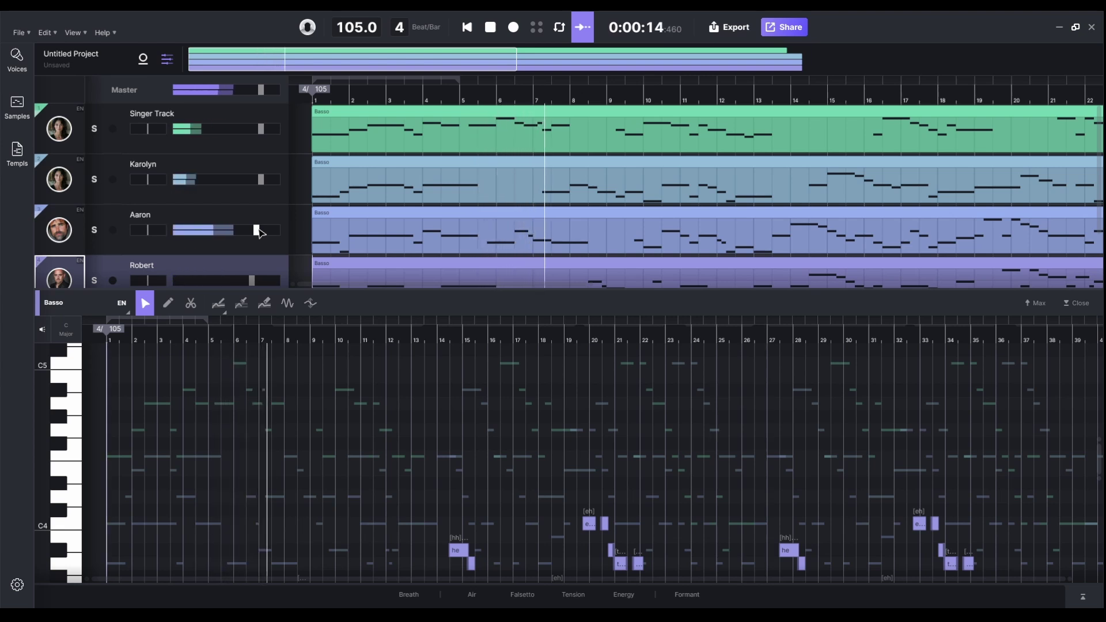
Step: Stop playback, hide the mixer and rename the four tracks Soprano, Alto, Tenor and Bass in score order
key("space")
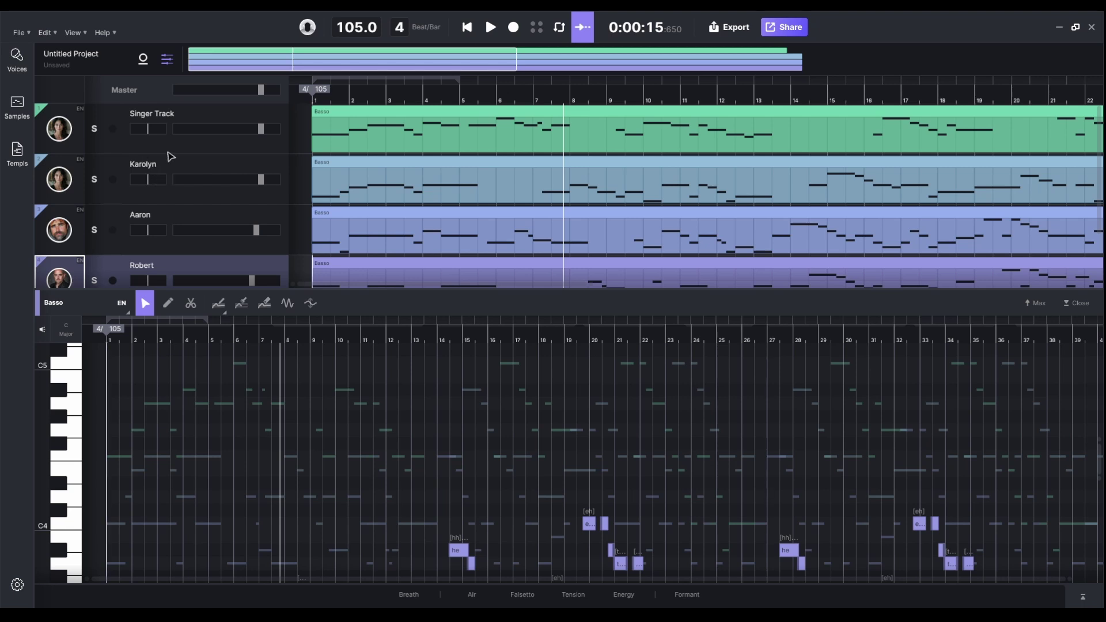
left_click(166, 59)
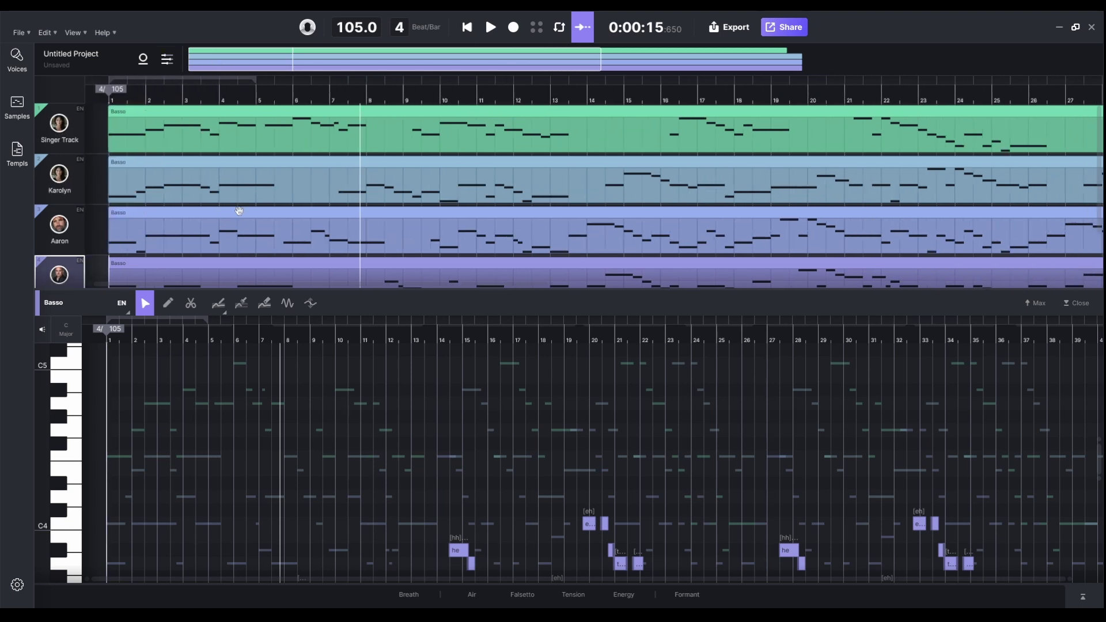
left_click(59, 122)
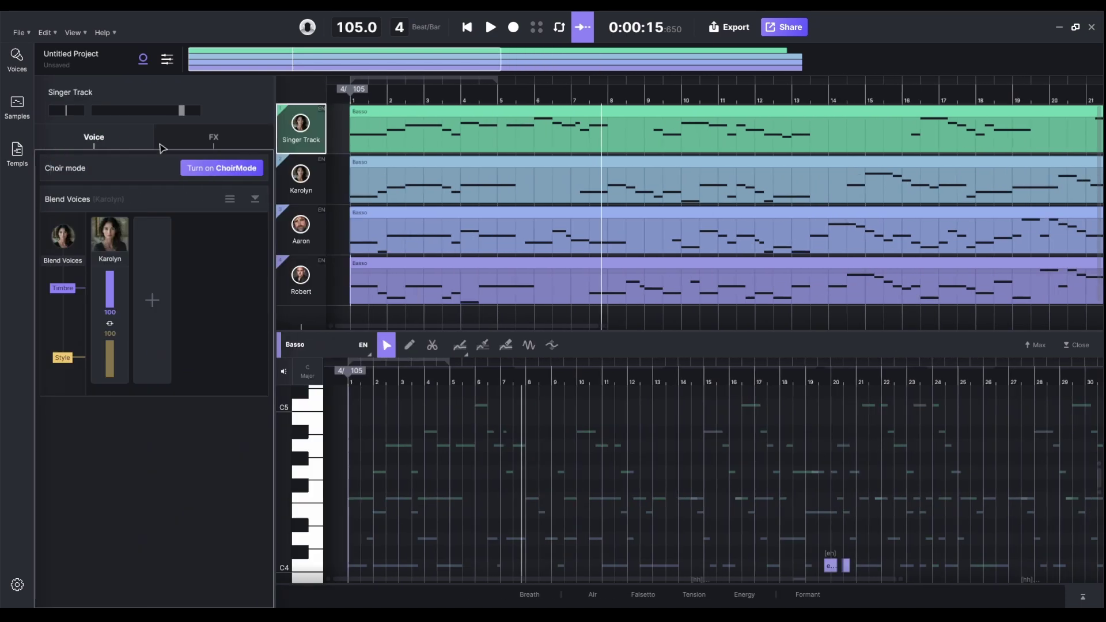
double_click(89, 92)
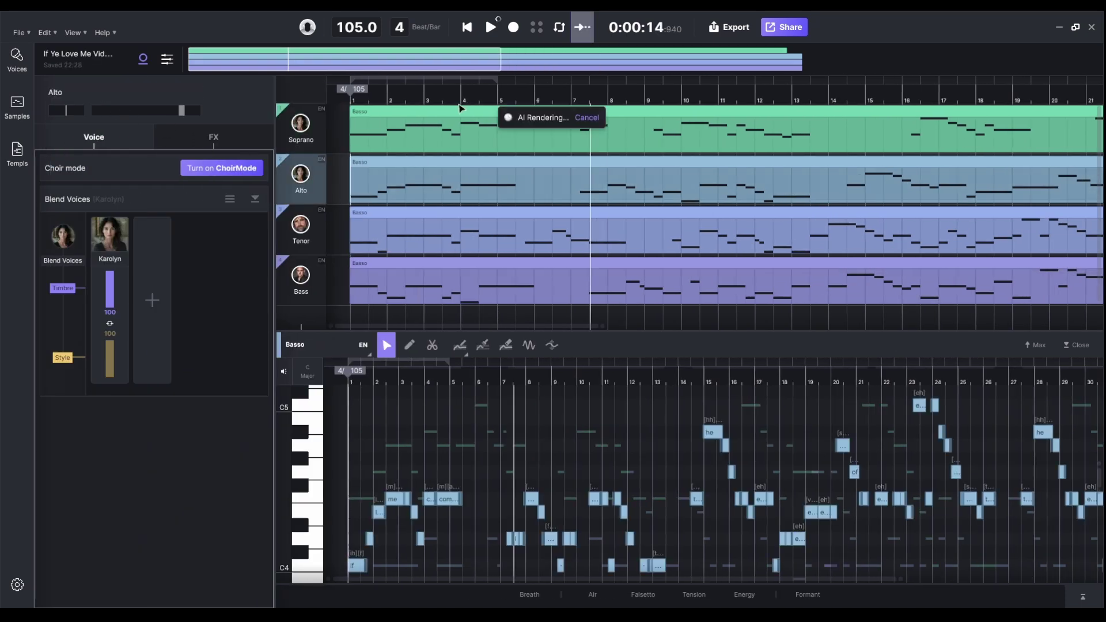
Step: Select the Soprano clip at bar 4 and examine its notes, lyrics and phonemes in the piano roll
left_click(461, 133)
scroll(460, 137, "up", 5)
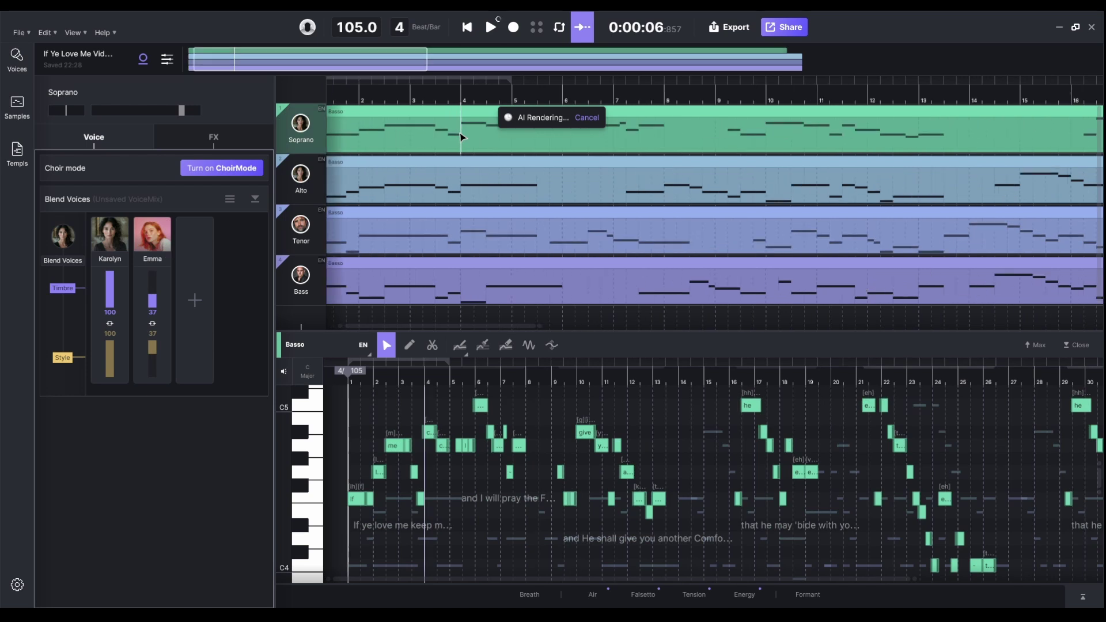
scroll(463, 492, "up", 5)
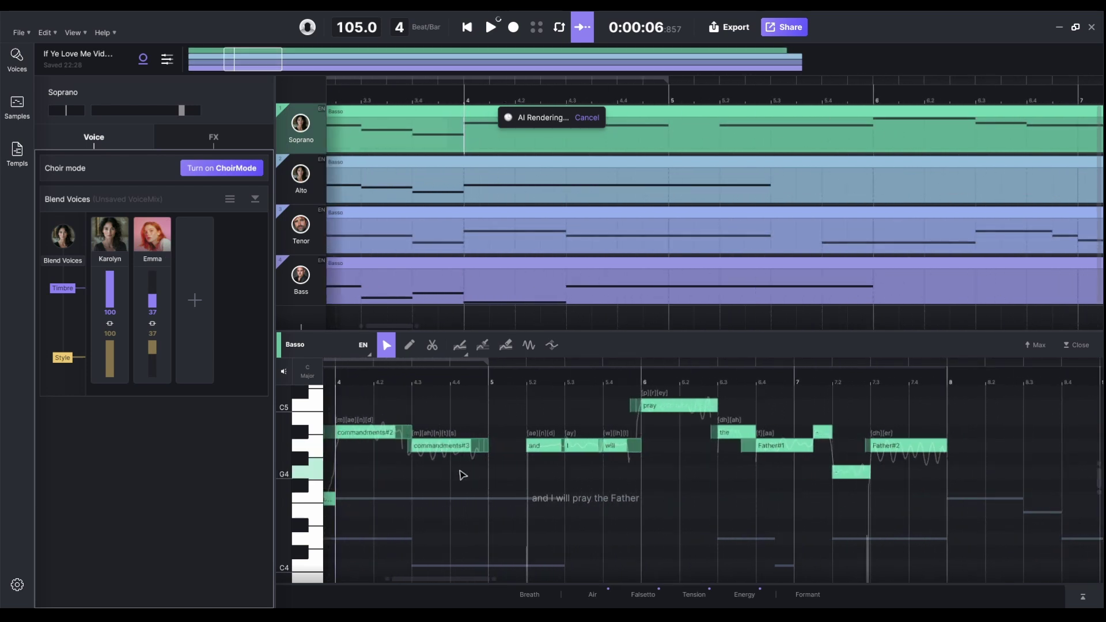
scroll(513, 474, "left", 3)
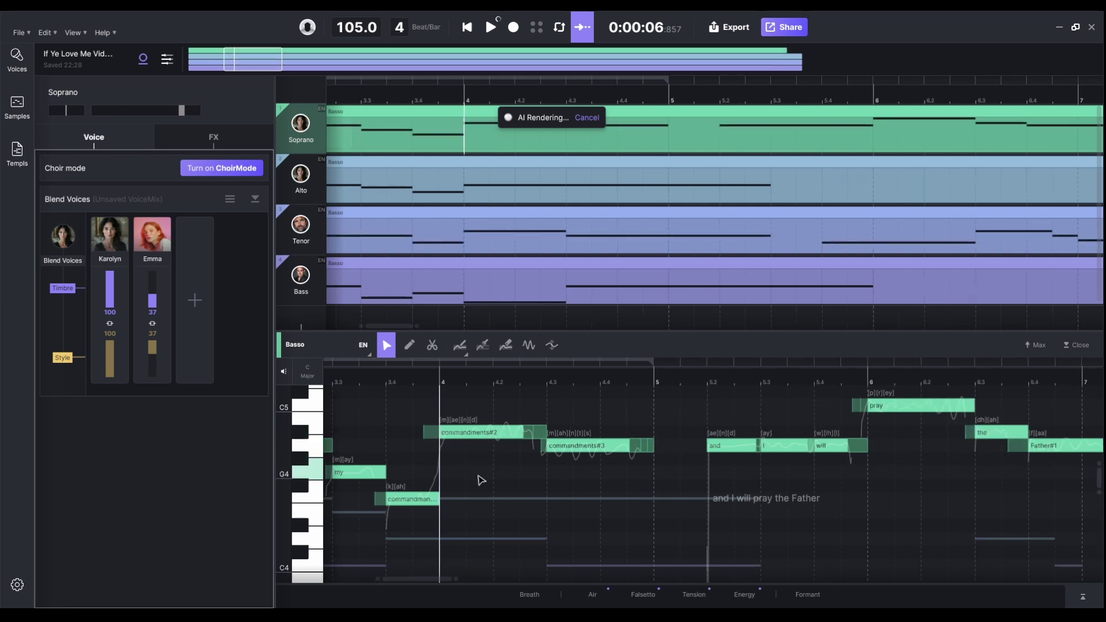
scroll(482, 480, "down", 2)
scroll(481, 480, "right", 2)
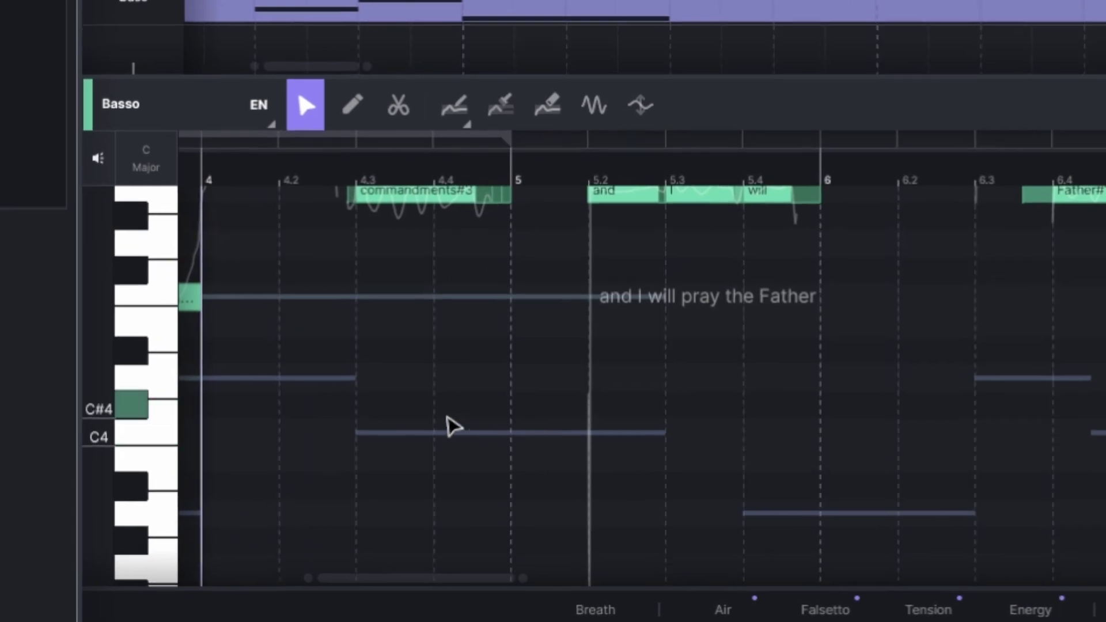
scroll(451, 434, "down", 5)
Step: Open the Soprano lyric line "If ye love me keep my commandments", fill it into its notes and play "commandments" from beat 3.4
double_click(351, 358)
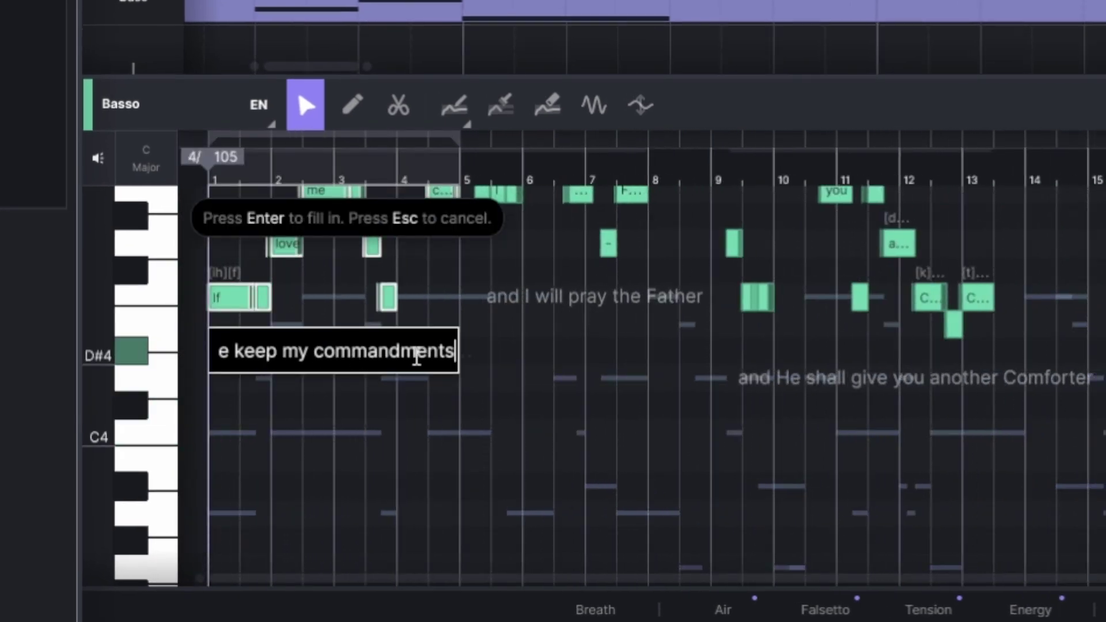
scroll(493, 373, "up", 3)
scroll(493, 373, "left", 5)
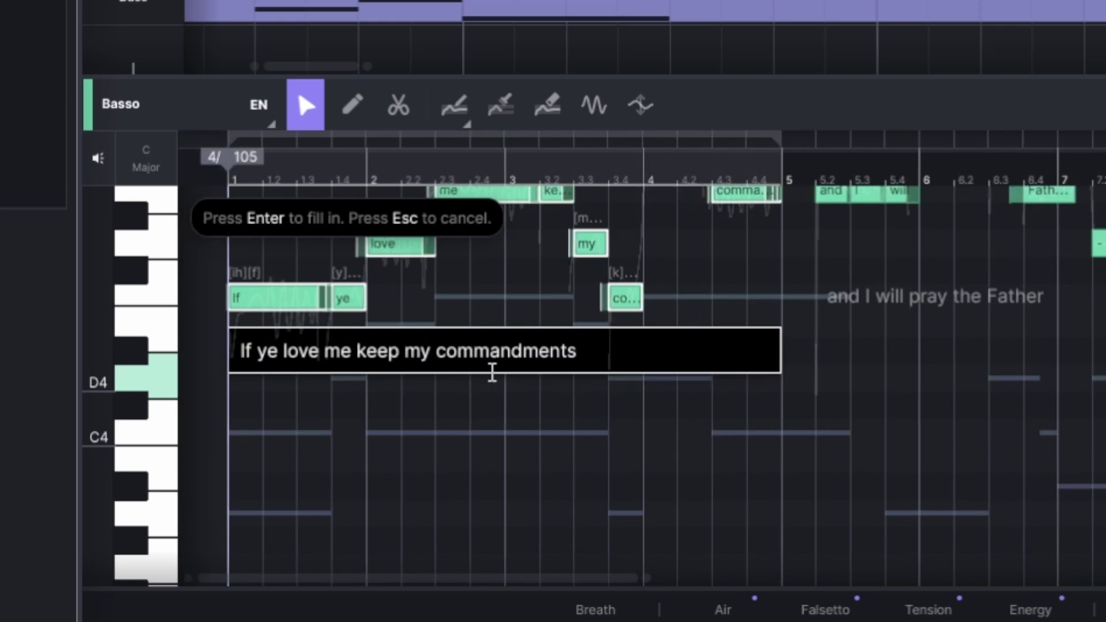
scroll(490, 317, "up", 2)
scroll(487, 330, "up", 1)
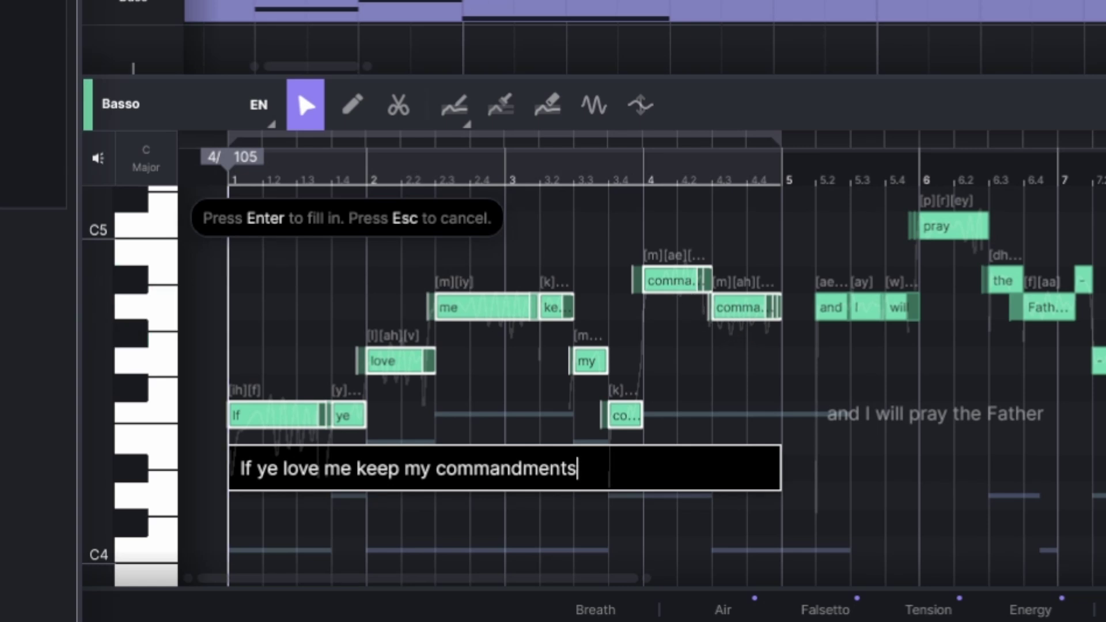
key("Return")
key("space")
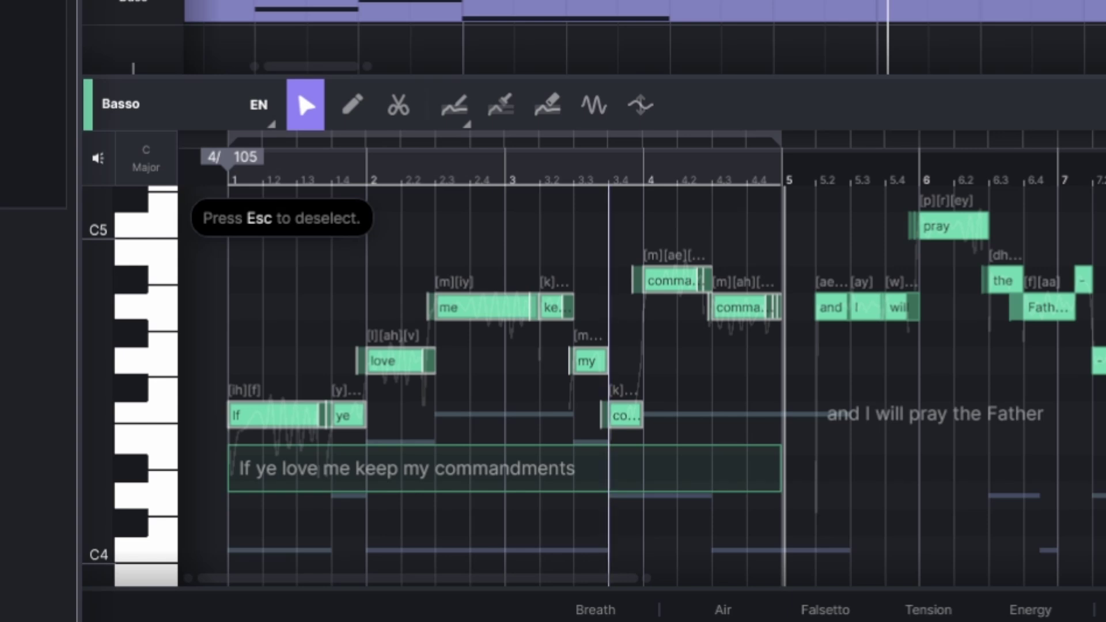
Step: Set the phonemes of the Soprano's commandments#2 note to "m aa n d" and play the word from beat 3.4
scroll(669, 297, "up", 5)
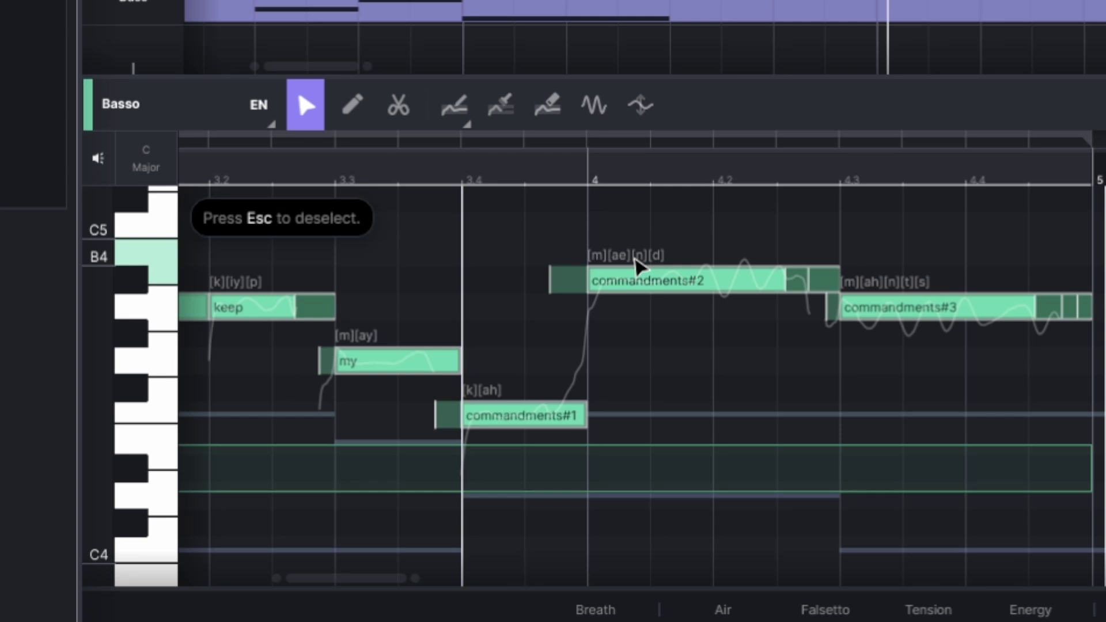
double_click(616, 255)
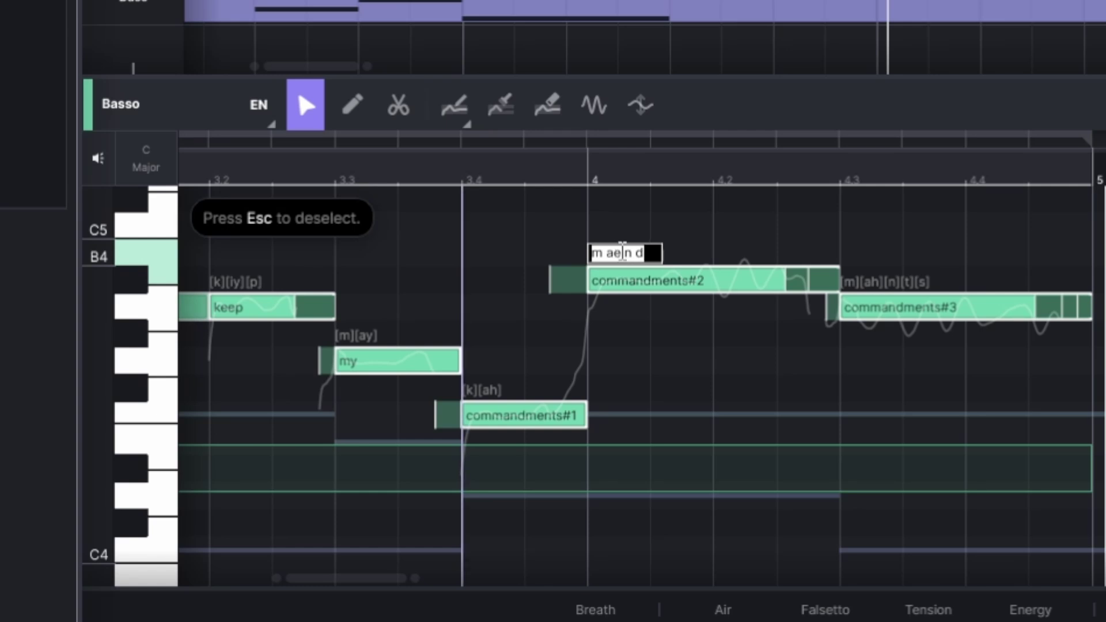
left_click(615, 251)
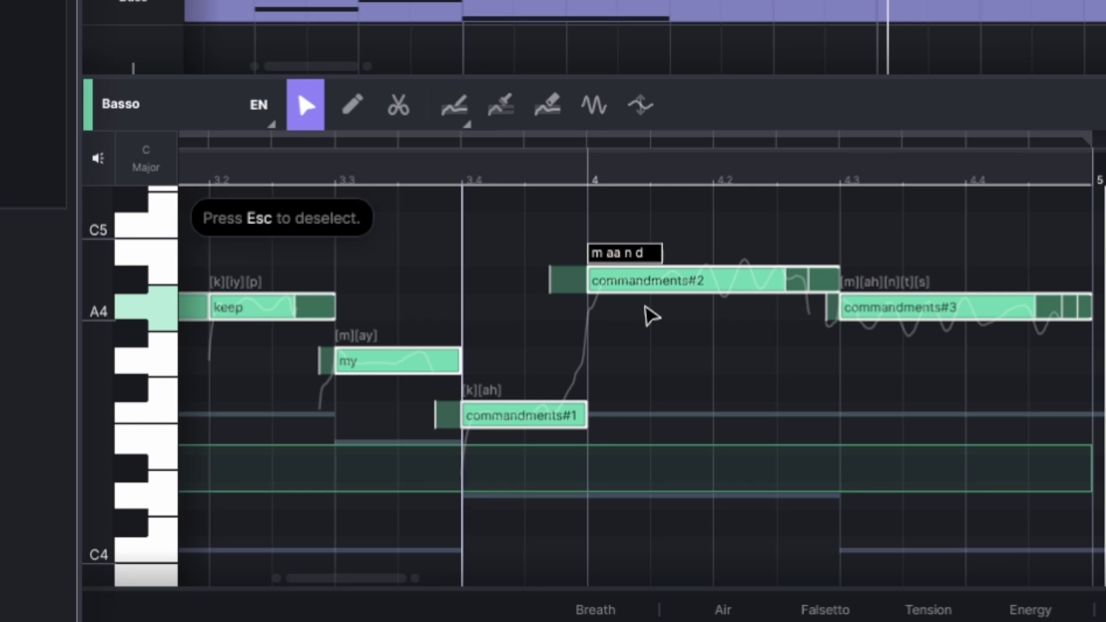
left_click(518, 245)
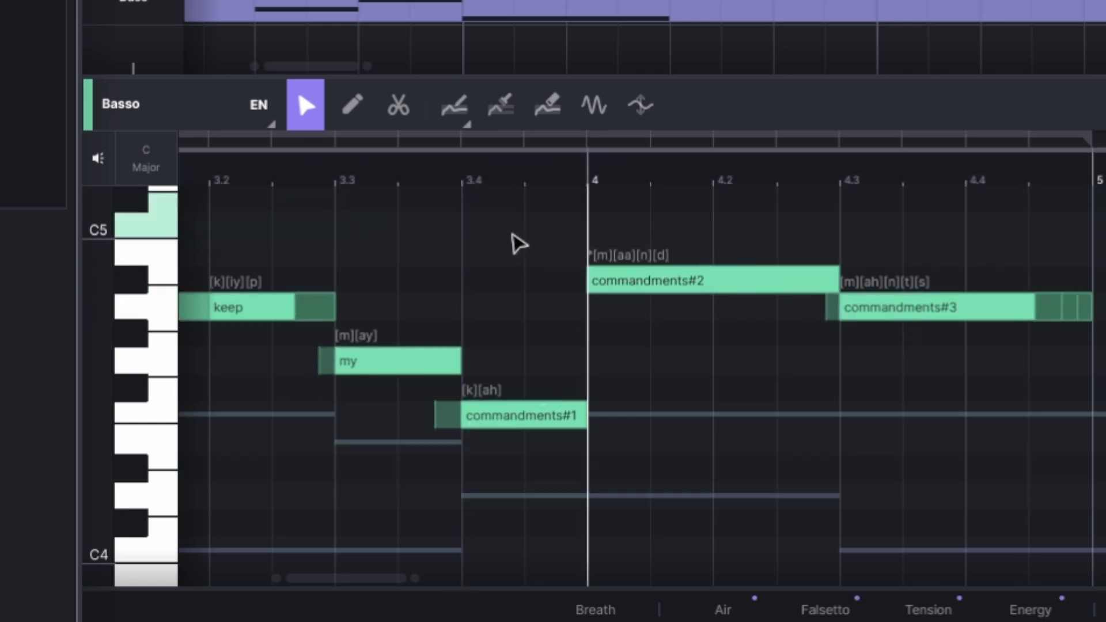
left_click(458, 240)
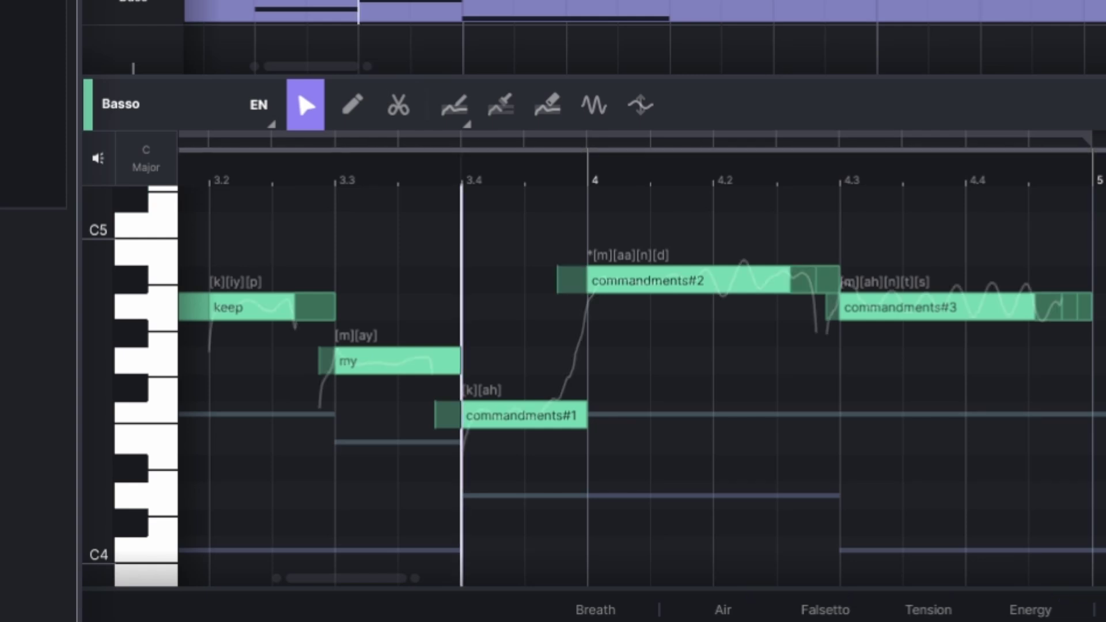
key("space")
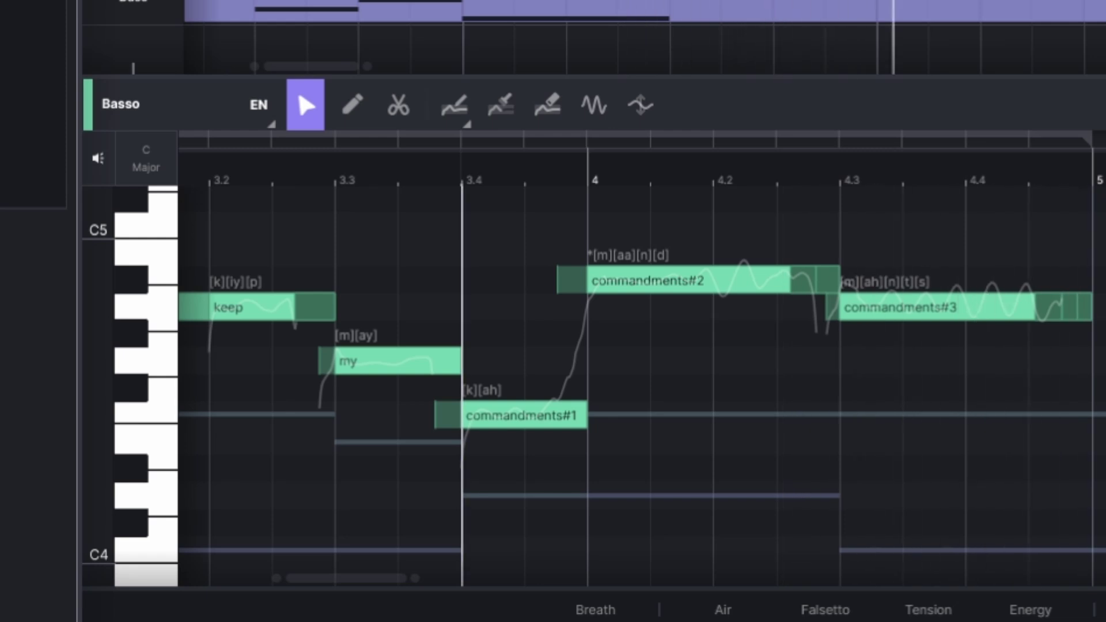
Step: Try the phonemes "m eh n t s" on the Soprano's commandments#3 note and play the word back
double_click(882, 288)
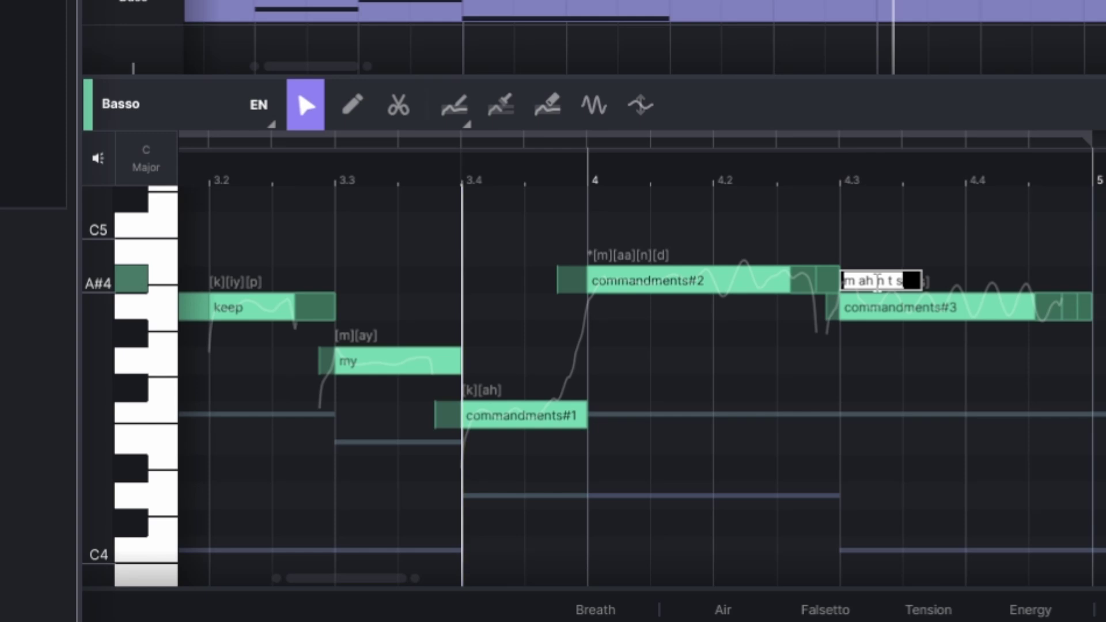
left_click(877, 283)
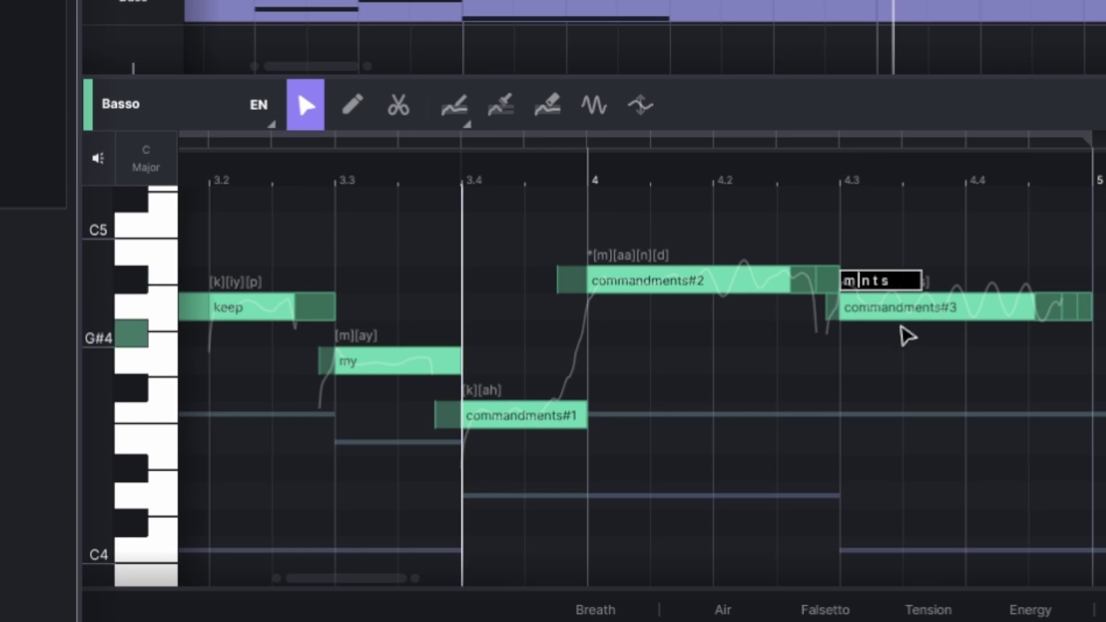
type("eh")
key("Return")
key("space")
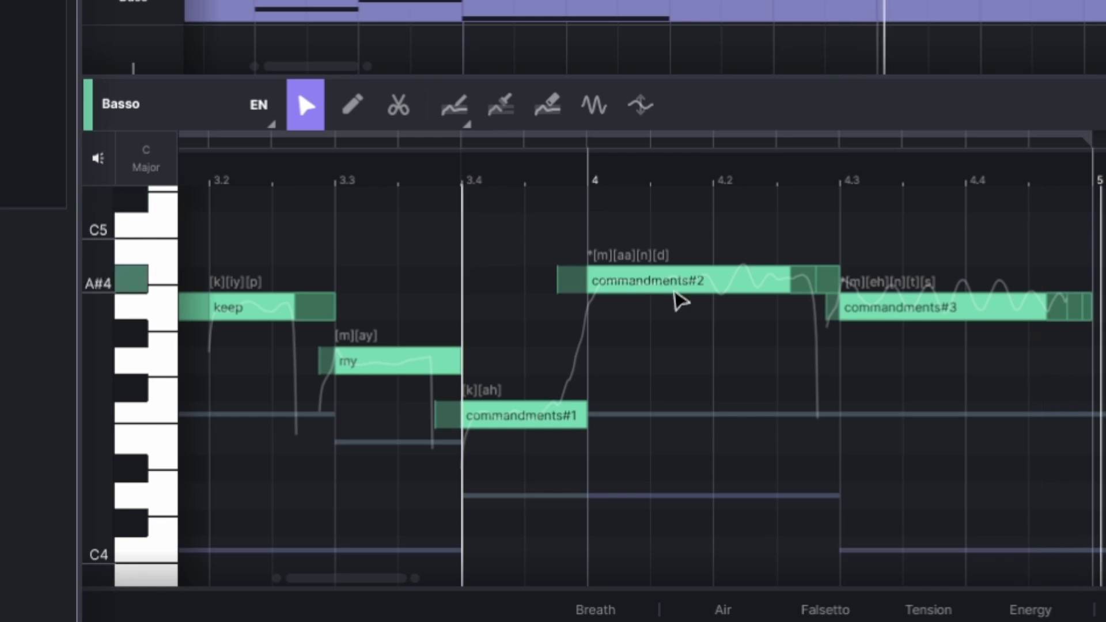
Step: Set the phonemes of the Soprano's commandments#3 note to "m ah n t s"
double_click(879, 283)
left_click(875, 282)
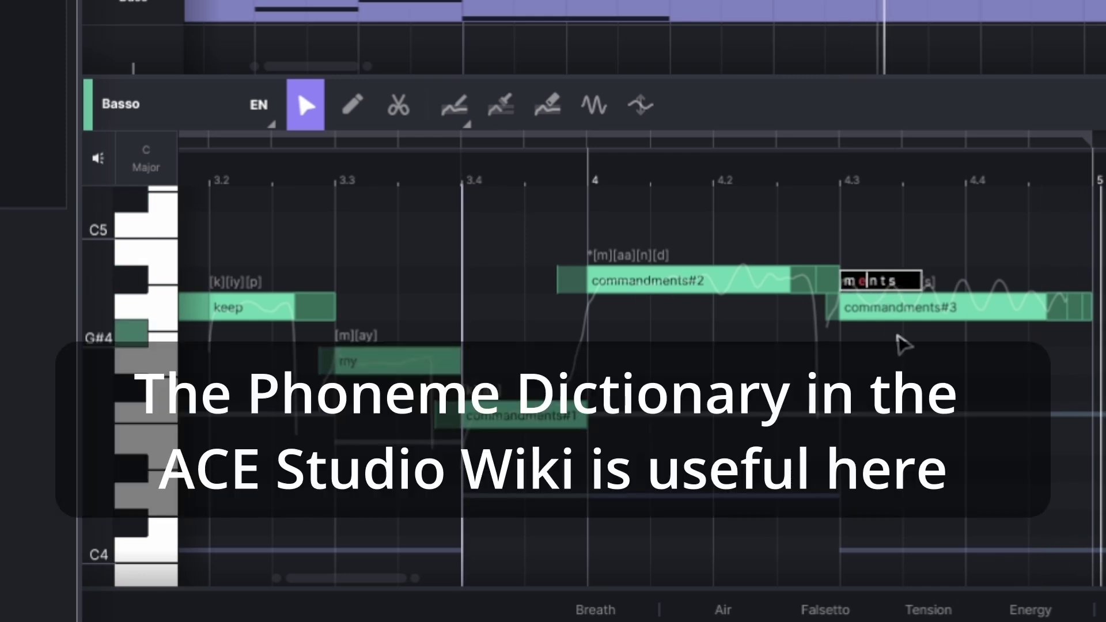
type("ah")
key("Return")
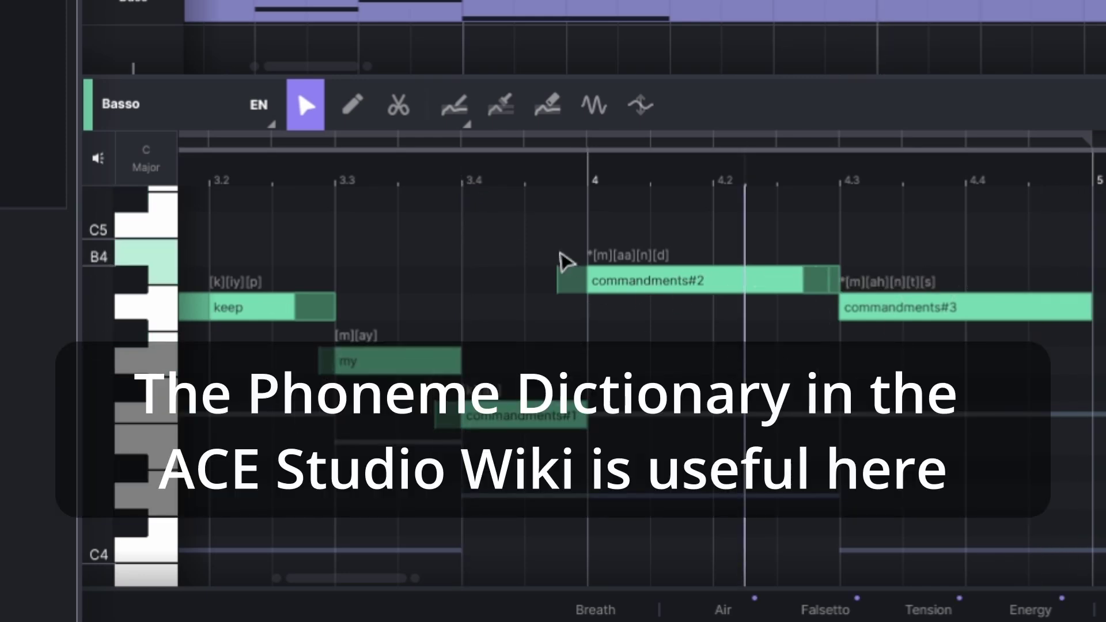
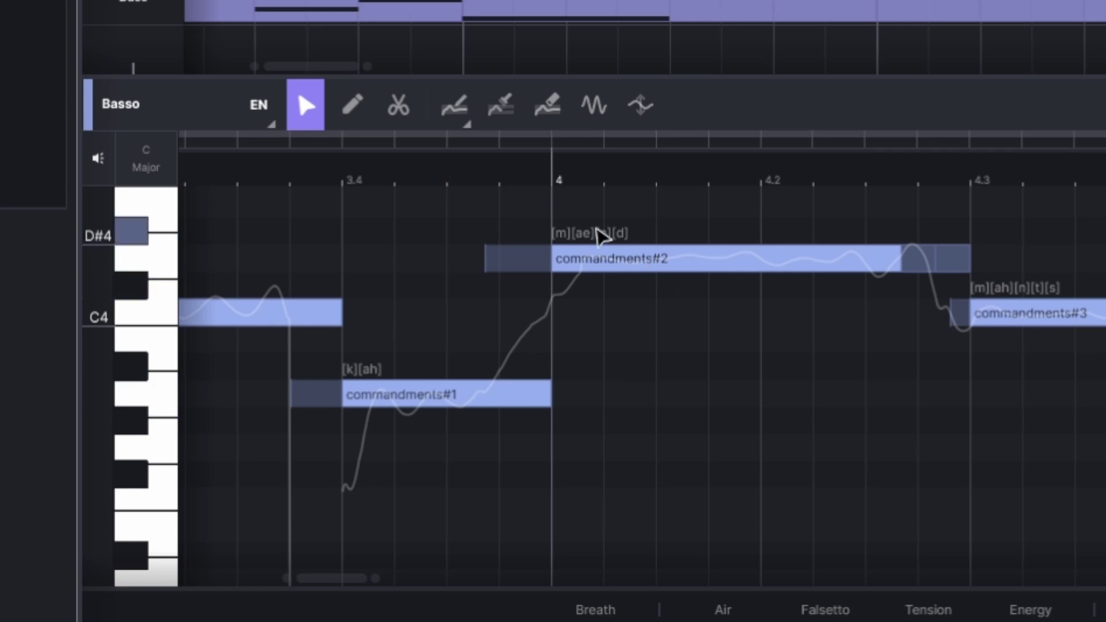
Step: Set the phonemes of the Tenor's commandments#2 note at bar 4 to "m aa n d"
double_click(597, 235)
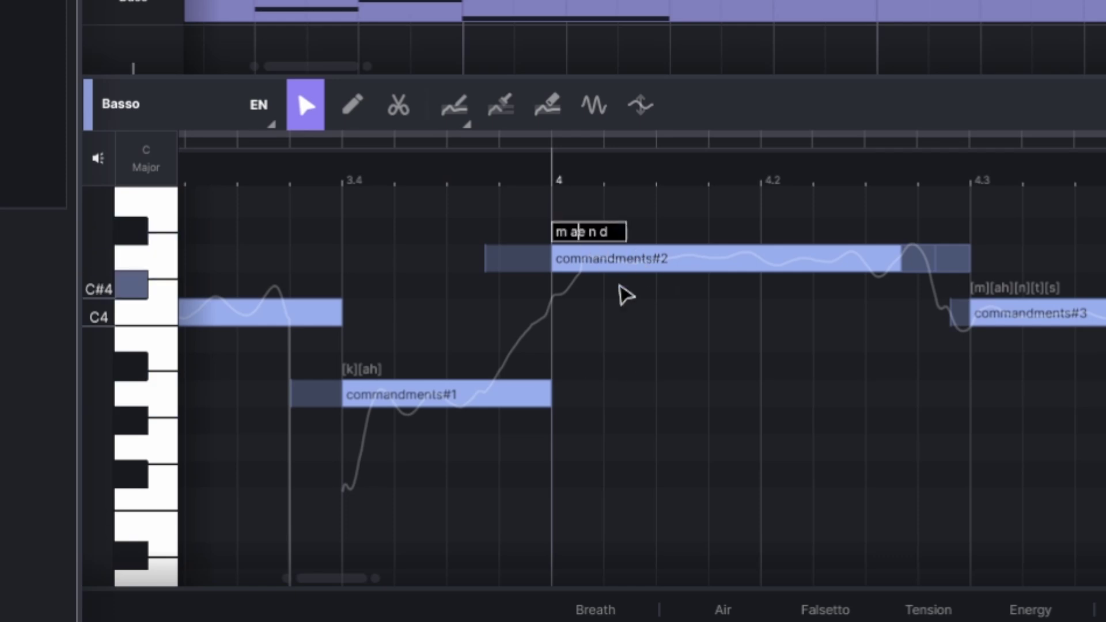
type("a")
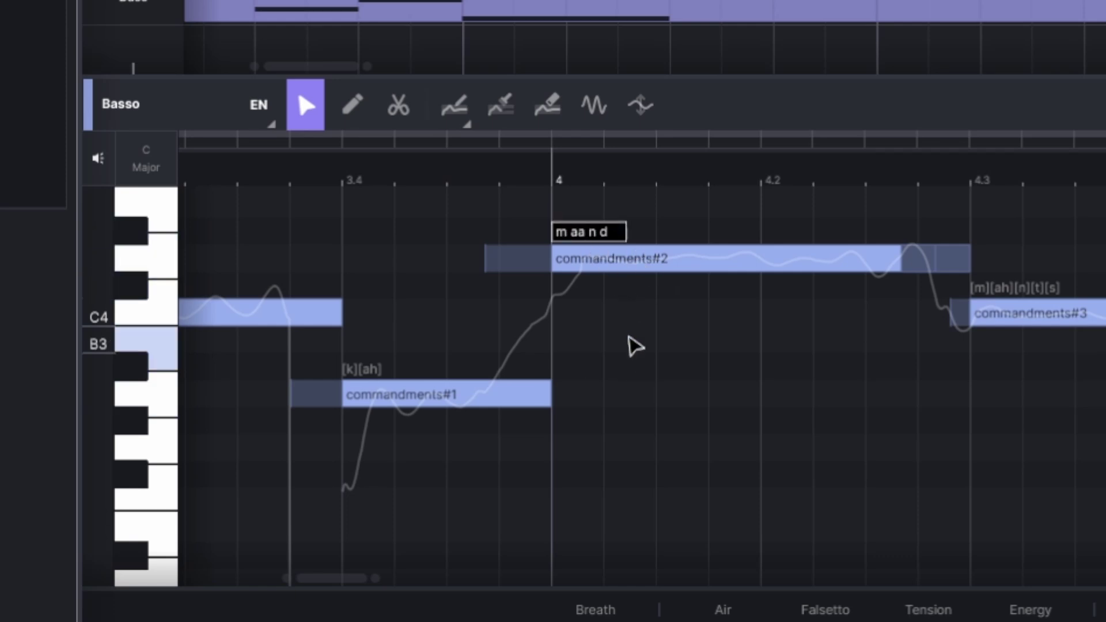
key("Return")
Step: Set the phonemes of the Bass's commandments#2 note at bar 4 to "m aa n d"
scroll(501, 264, "down", 5)
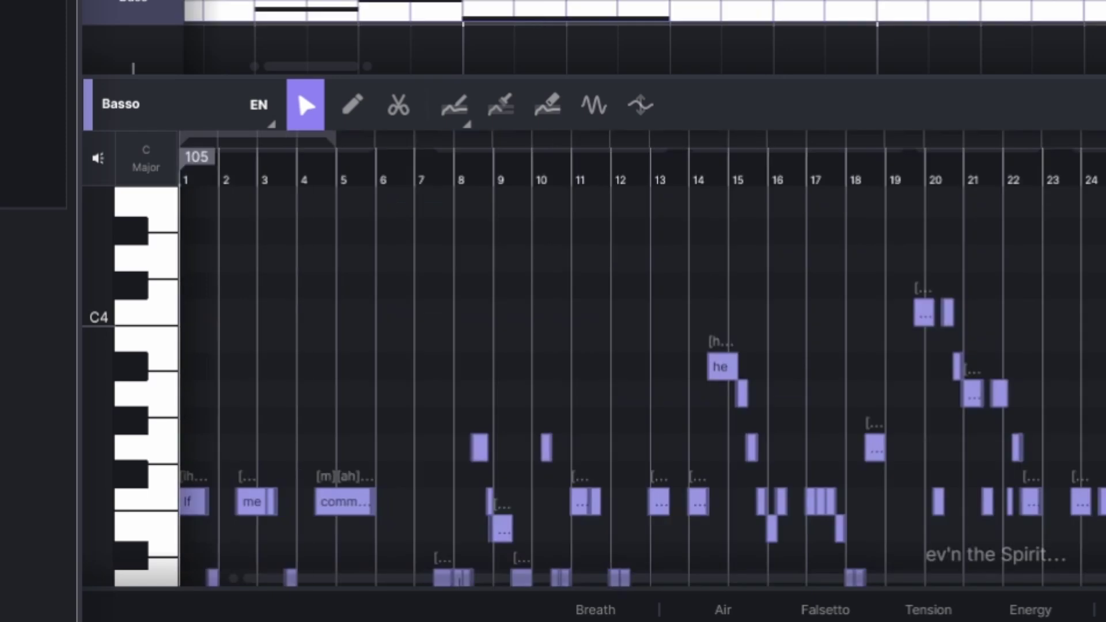
scroll(375, 323, "up", 5)
scroll(403, 363, "left", 10)
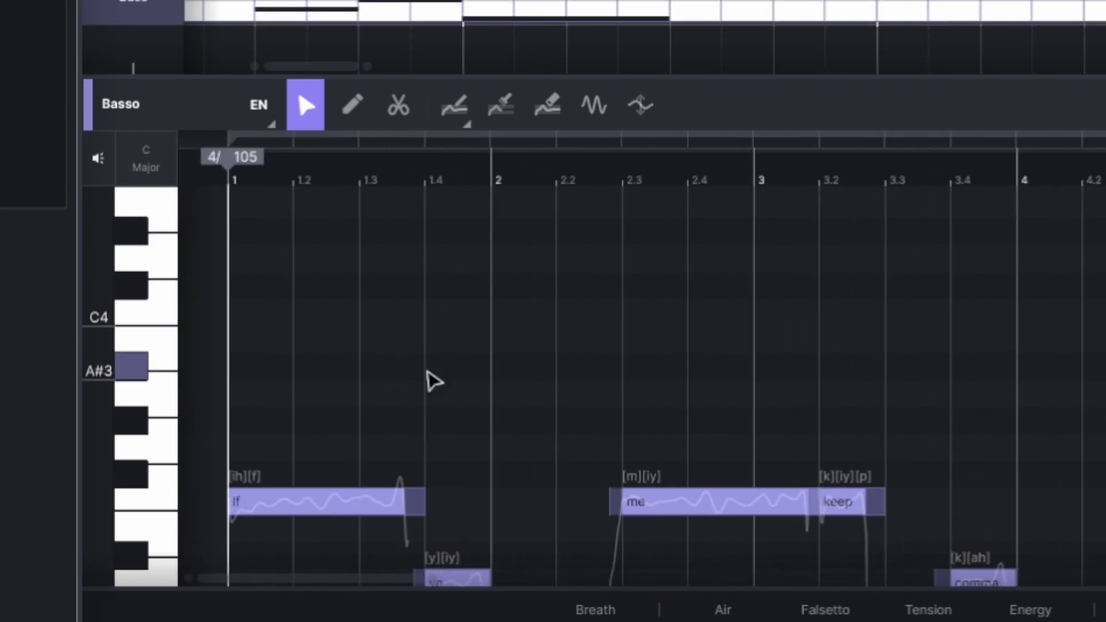
scroll(427, 378, "down", 3)
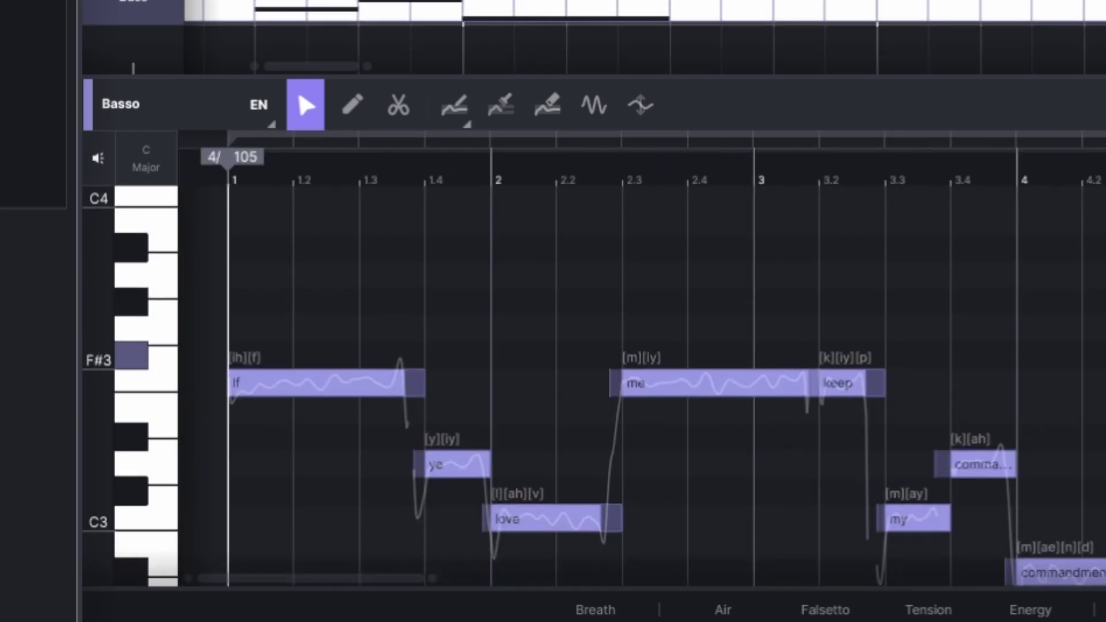
scroll(1037, 461, "down", 3)
double_click(1059, 487)
key("Return")
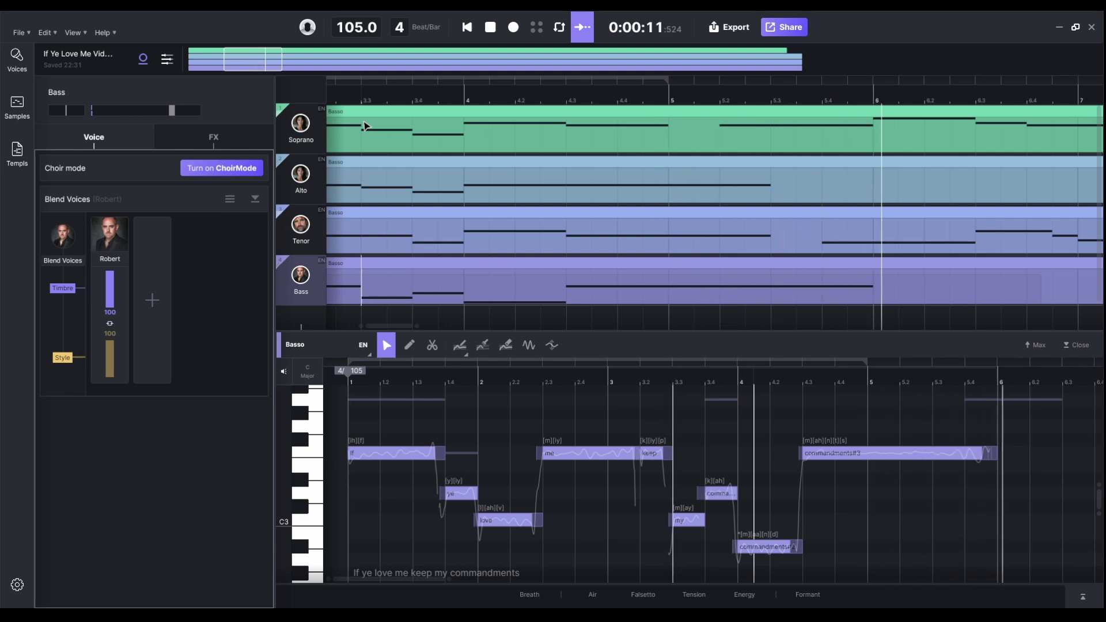
Step: Stop playback, then solo the Soprano track and play its phrase "and I will pray" from bar 5
key("space")
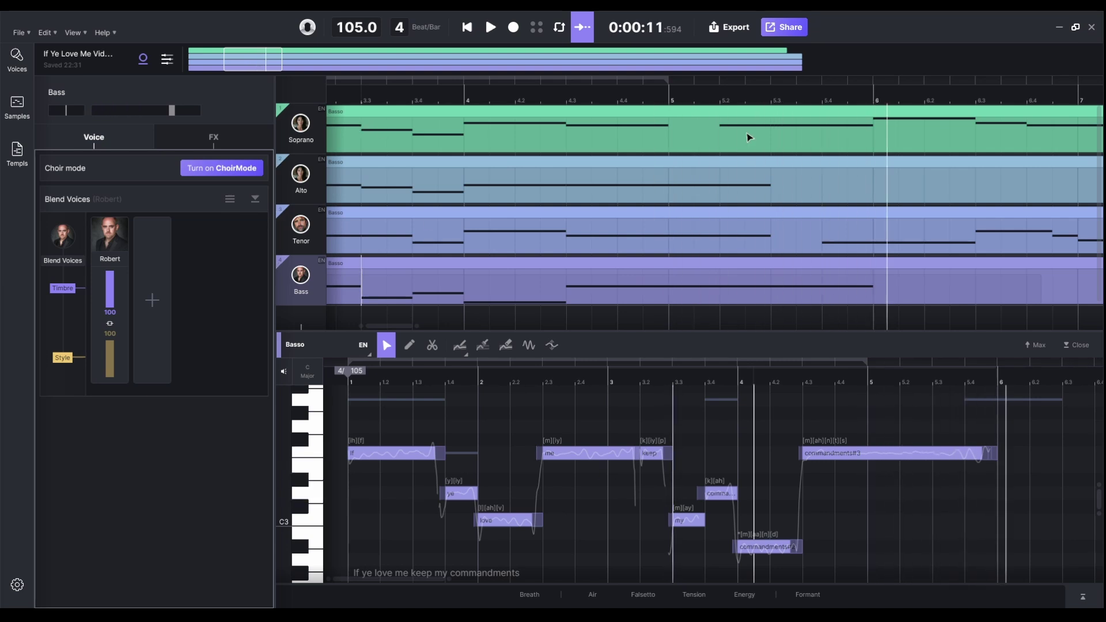
left_click(317, 121)
left_click(725, 129)
key("space")
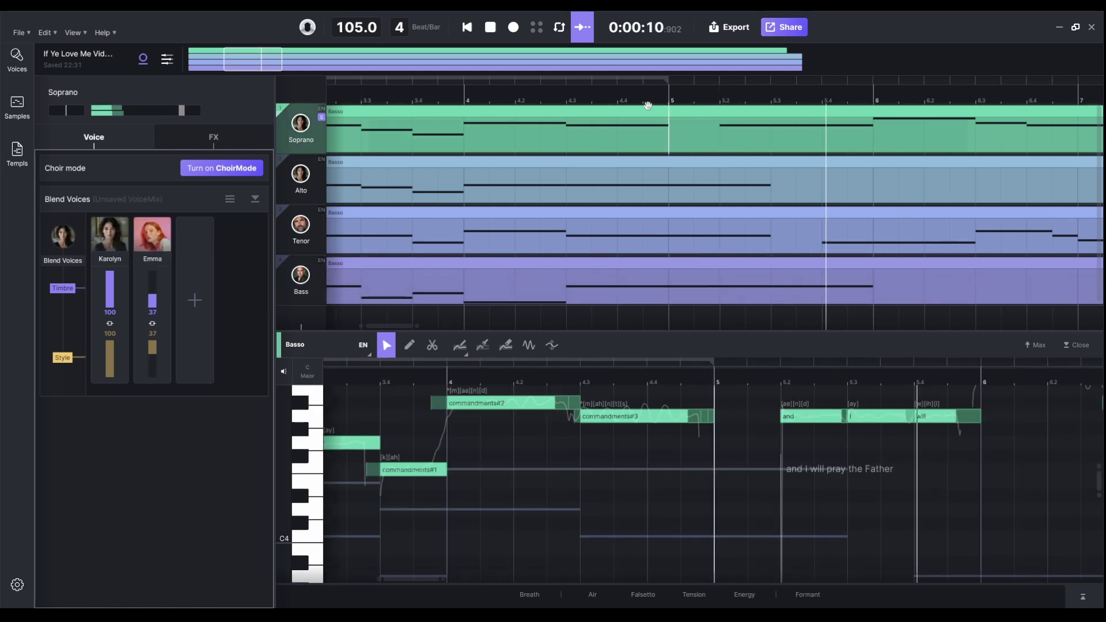
key("space")
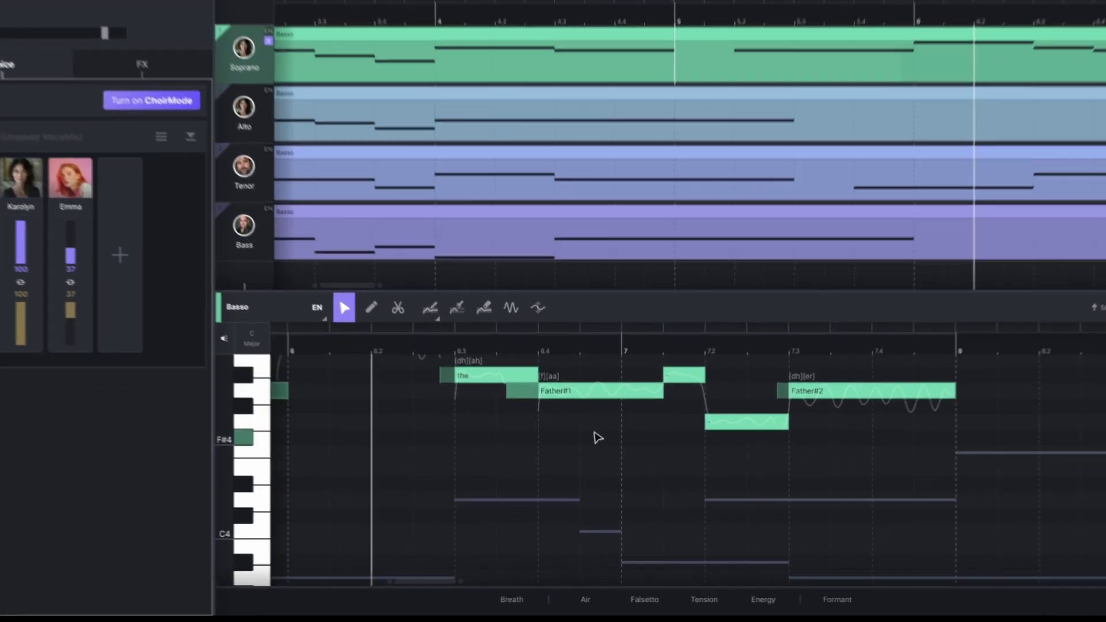
Step: Lengthen the closing "n" and "d" phonemes of the Soprano's "and" note at 5.2 by starting both earlier
scroll(600, 455, "left", 5)
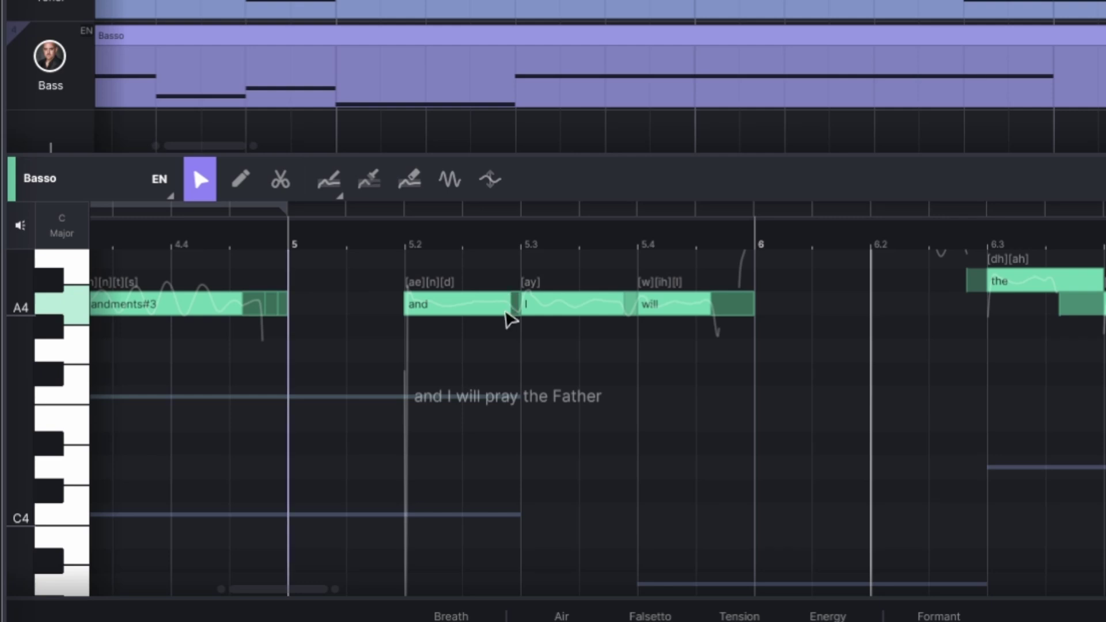
scroll(506, 314, "up", 2)
scroll(509, 319, "up", 3)
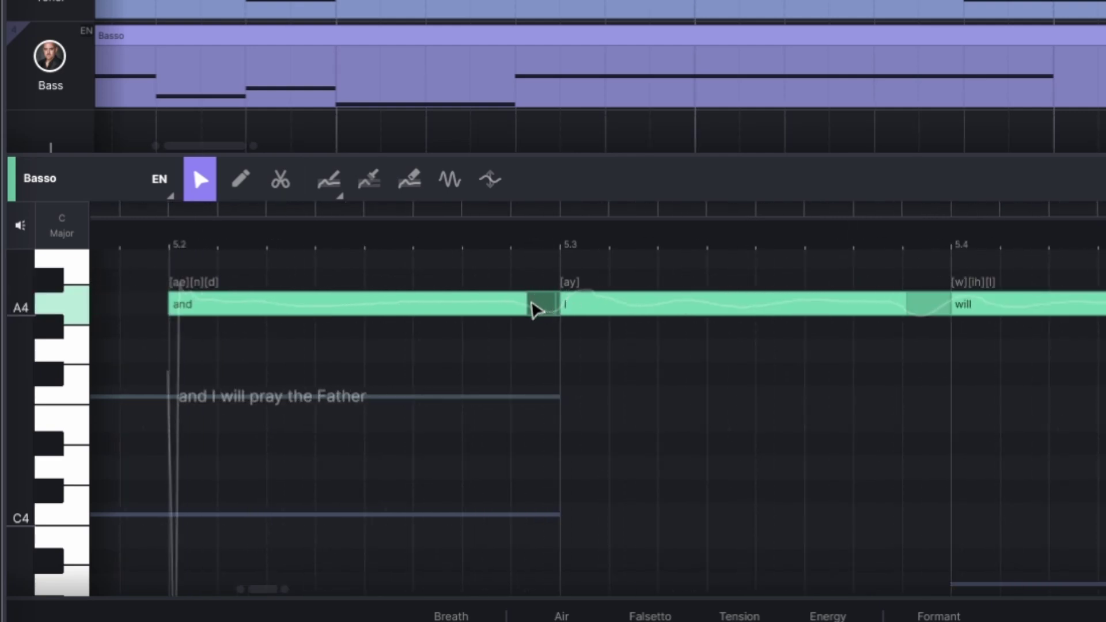
left_click(530, 302)
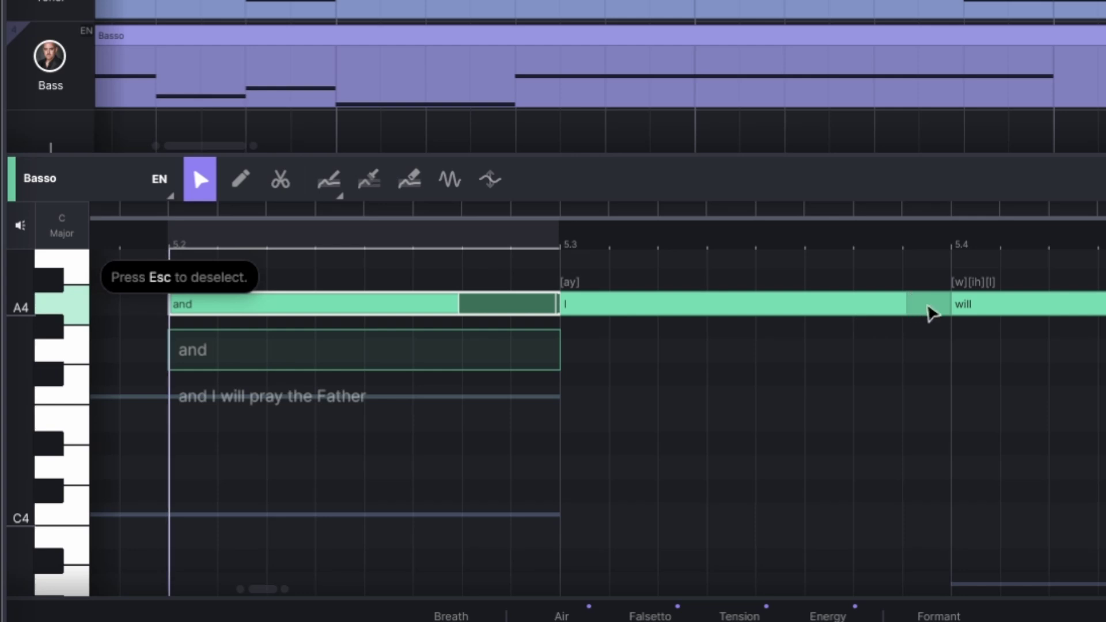
left_click(933, 314)
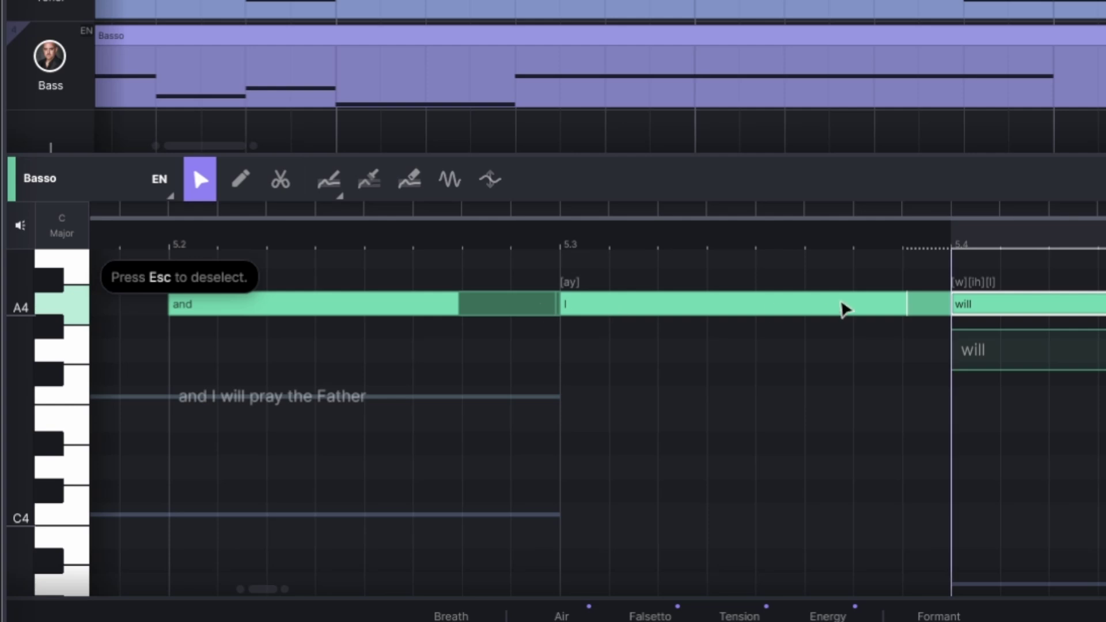
left_click(554, 303)
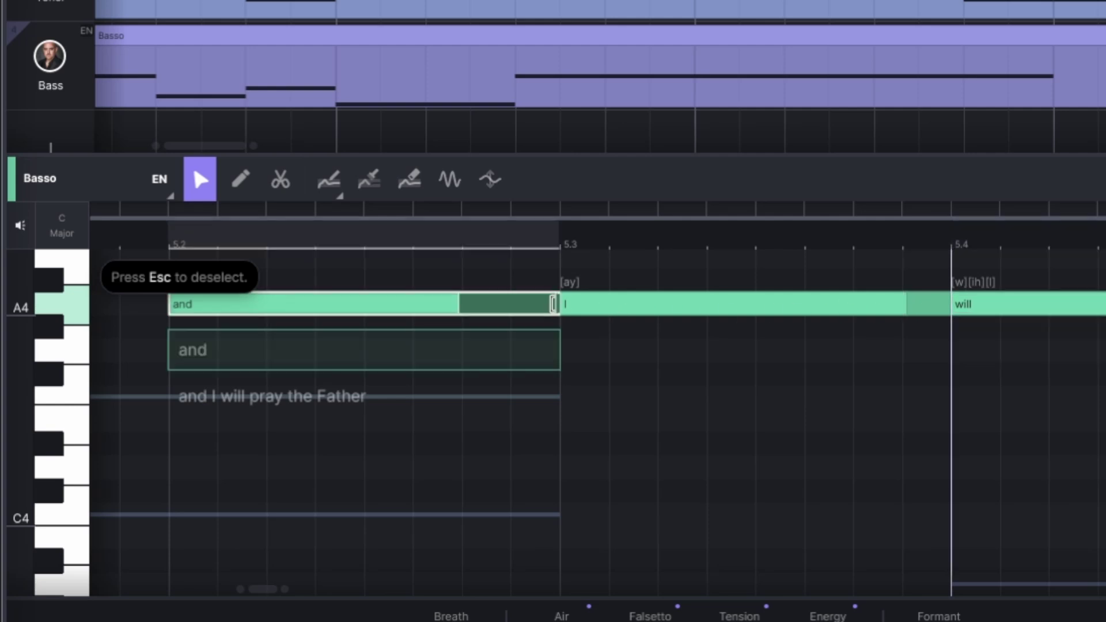
left_click_drag(554, 303, 439, 303)
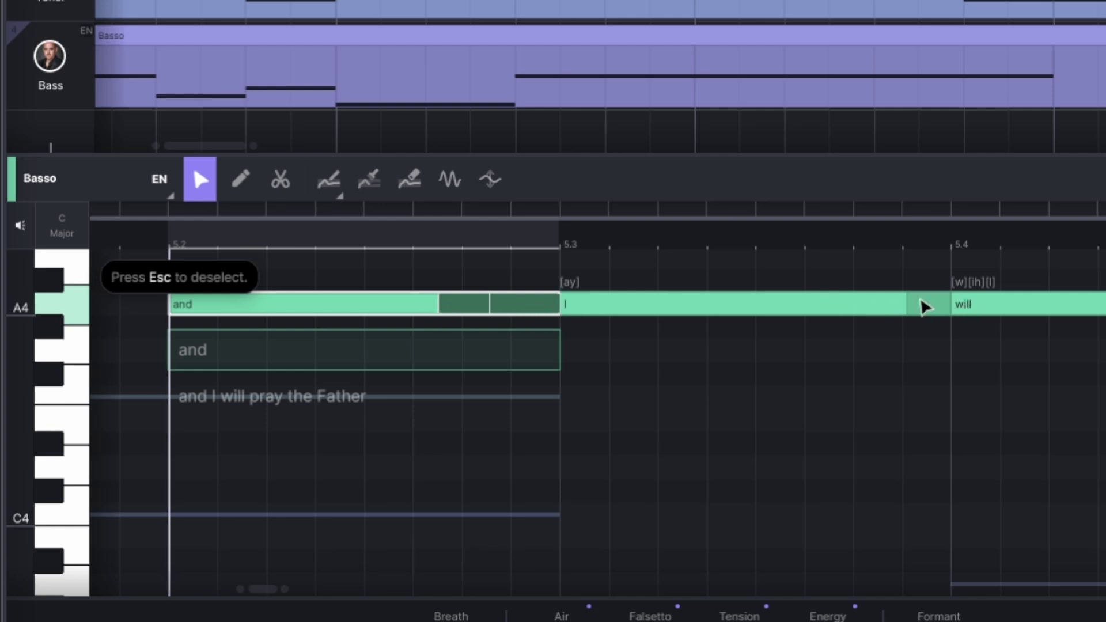
Step: Deselect the "and" note and play the Soprano's phrase "and I will pray the Father" from just before 5.2
scroll(1032, 390, "left", 5)
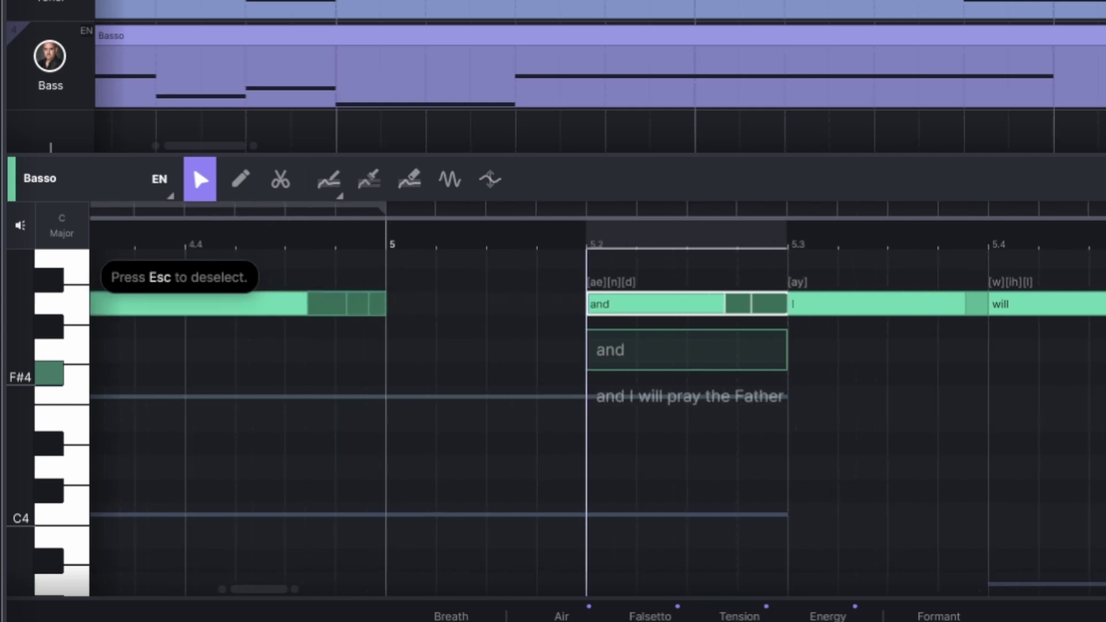
scroll(49, 373, "up", 3)
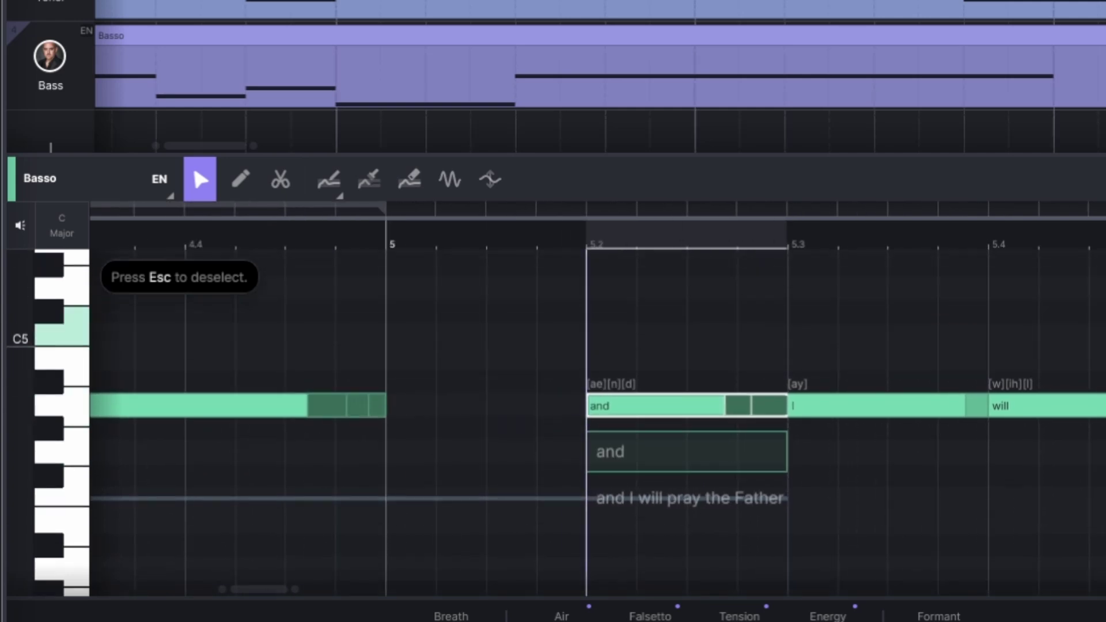
key("Escape")
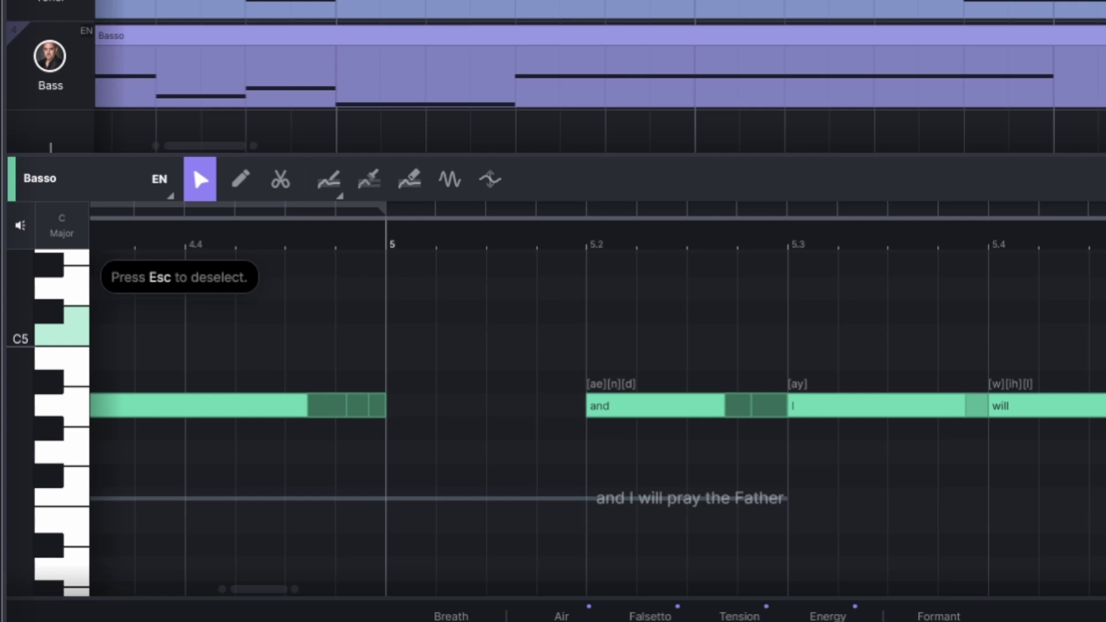
left_click(537, 247)
key("space")
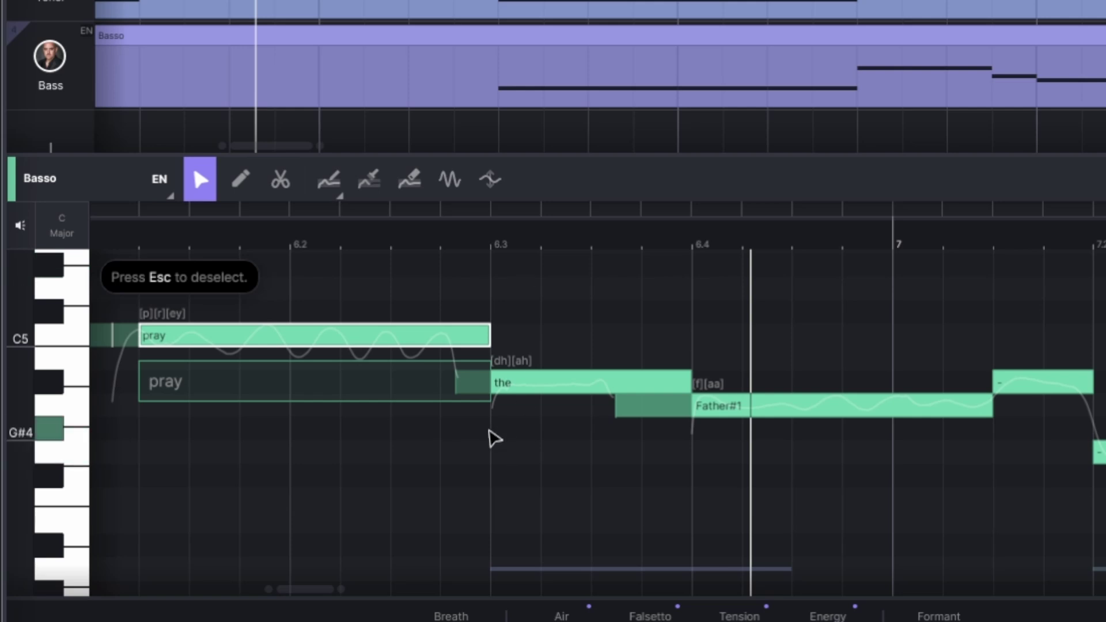
Step: Play the Soprano's phrase "ev'n the Spirit of truth" from 21.2
scroll(457, 427, "left", 10)
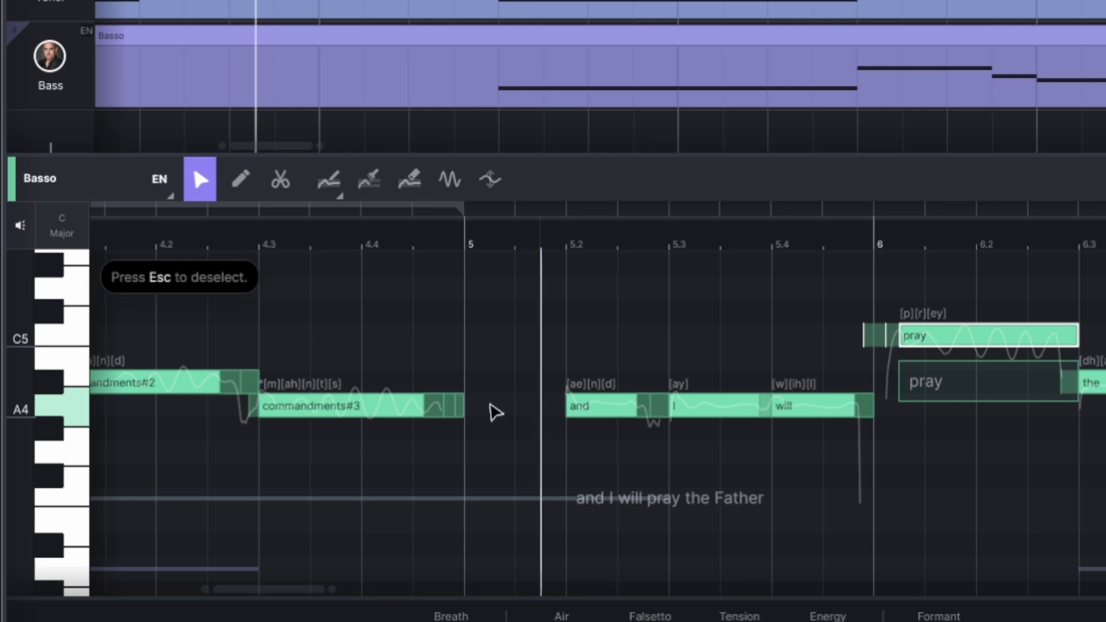
scroll(509, 400, "right", 2)
scroll(508, 400, "left", 2)
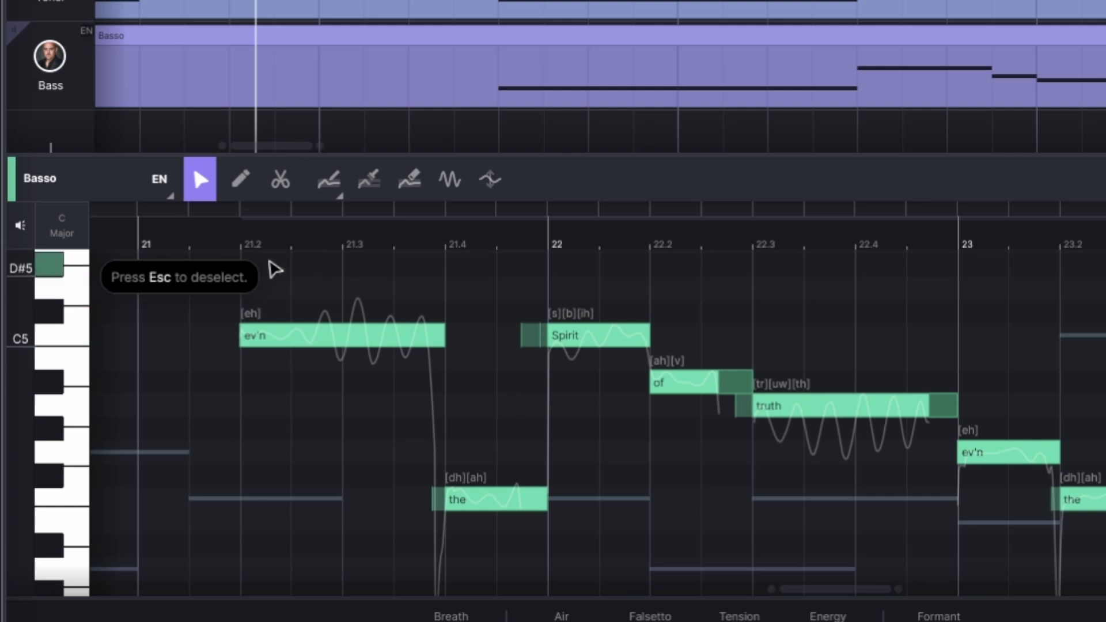
left_click(242, 243)
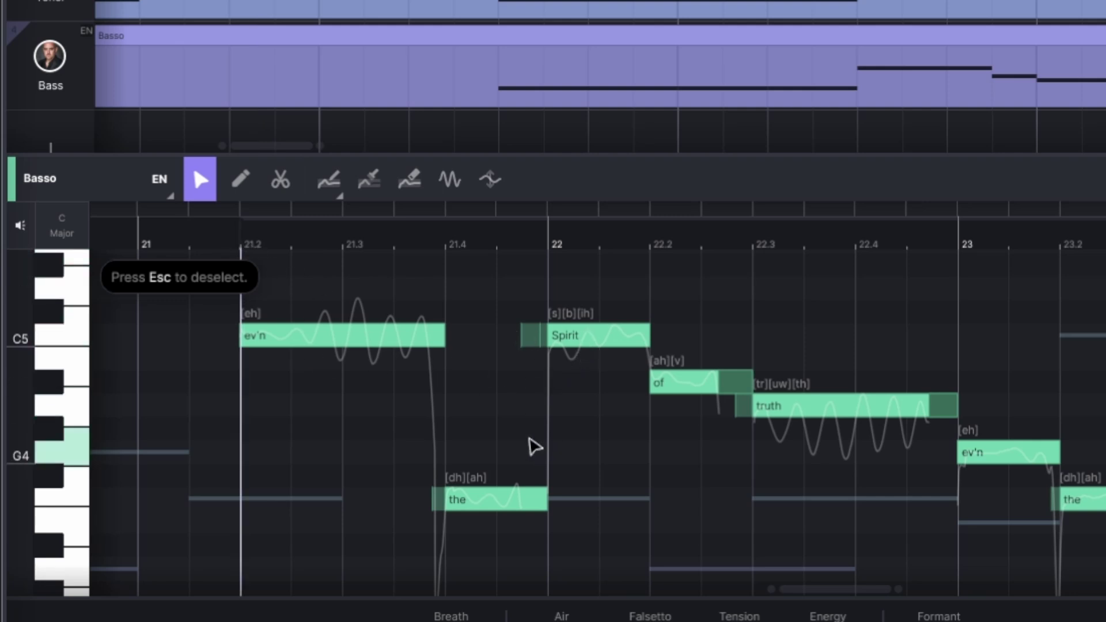
key("space")
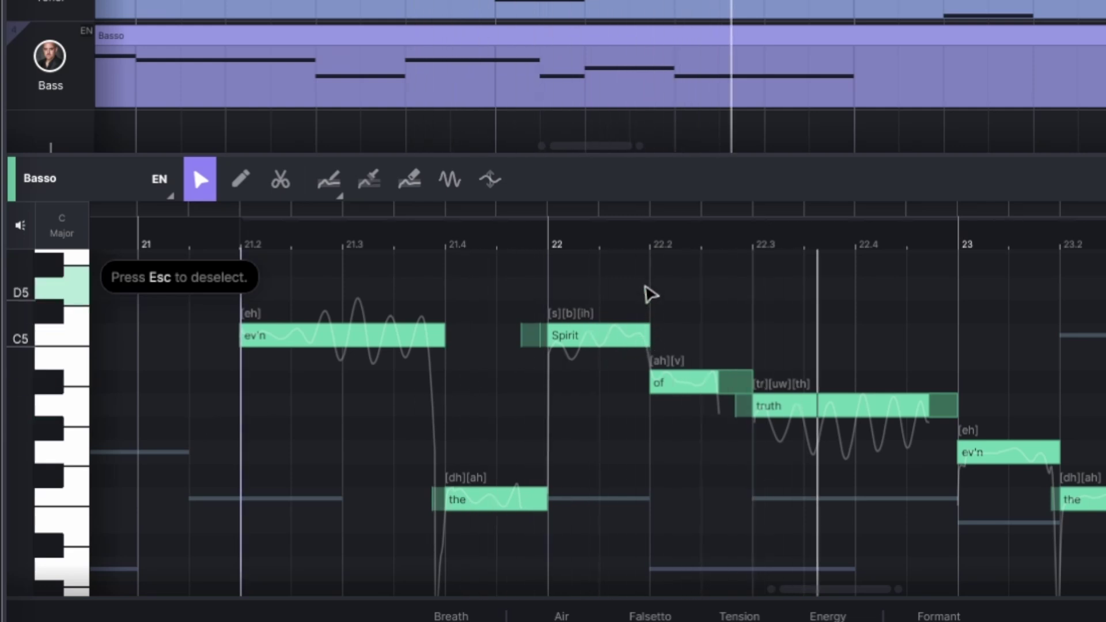
Step: Set the phonemes of the Soprano's "Spirit" note at bar 22 to "s b ih r t"
left_click(649, 250)
scroll(628, 329, "up", 5)
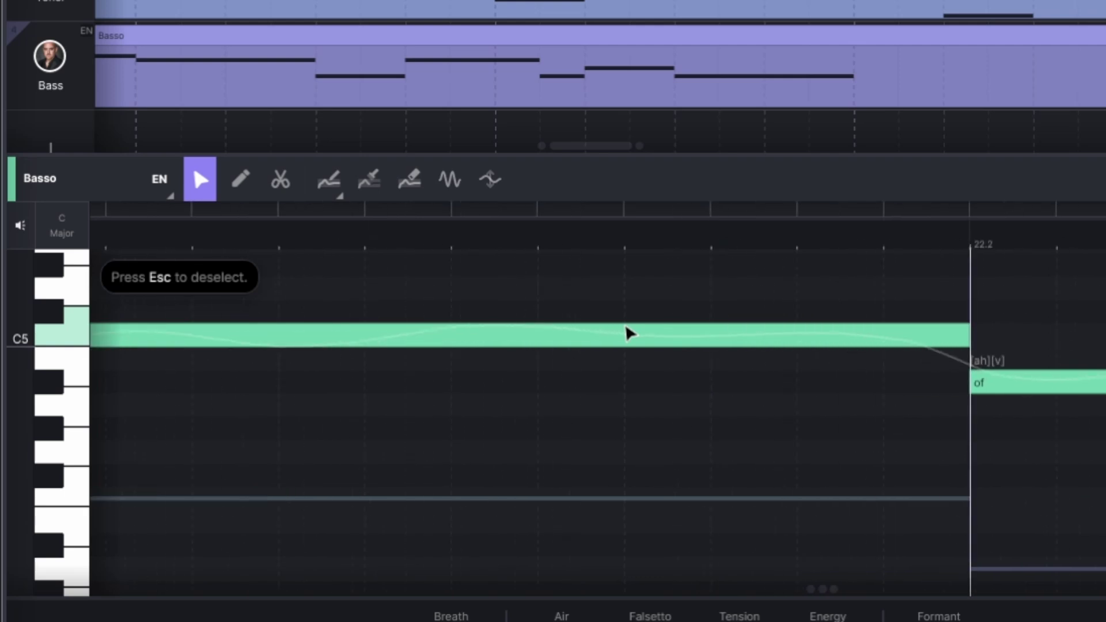
scroll(625, 326, "down", 5)
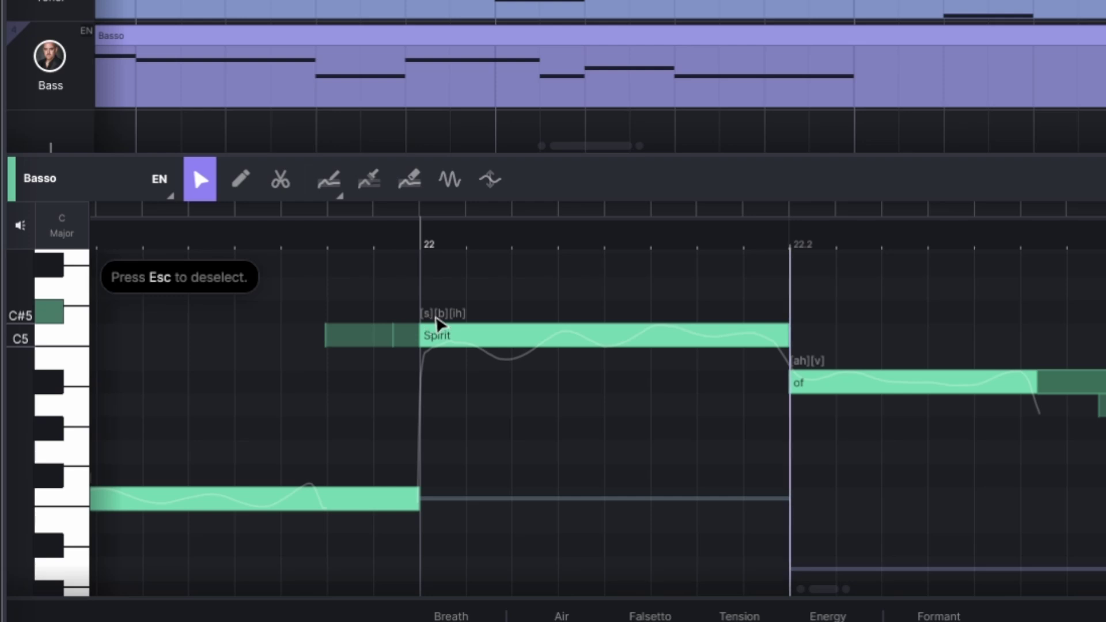
double_click(466, 313)
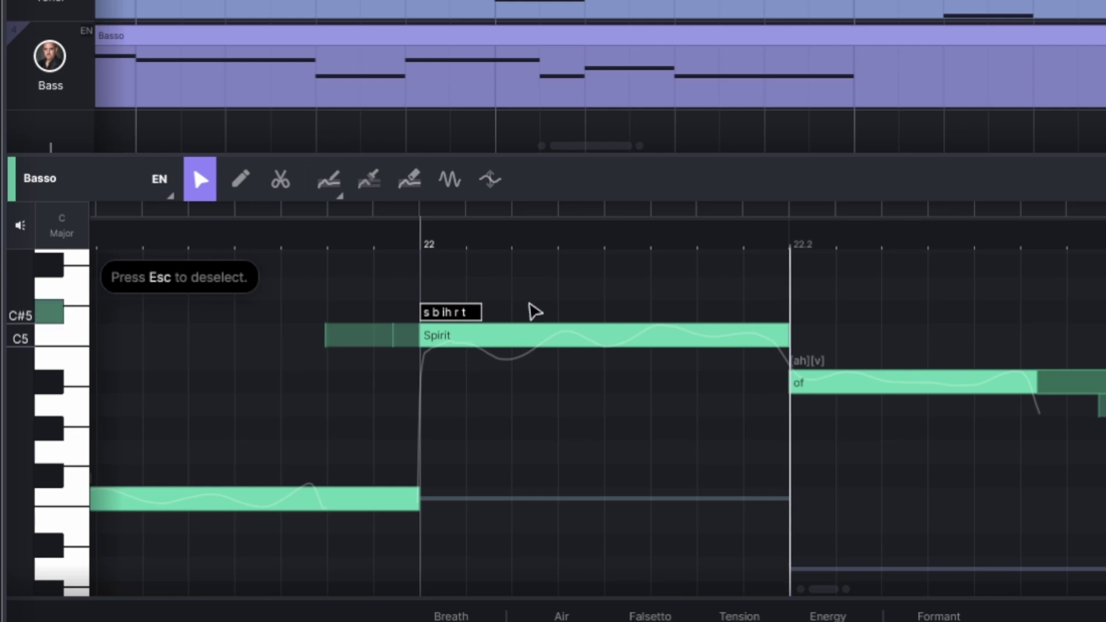
left_click(443, 313)
key("BackSpace")
type("p")
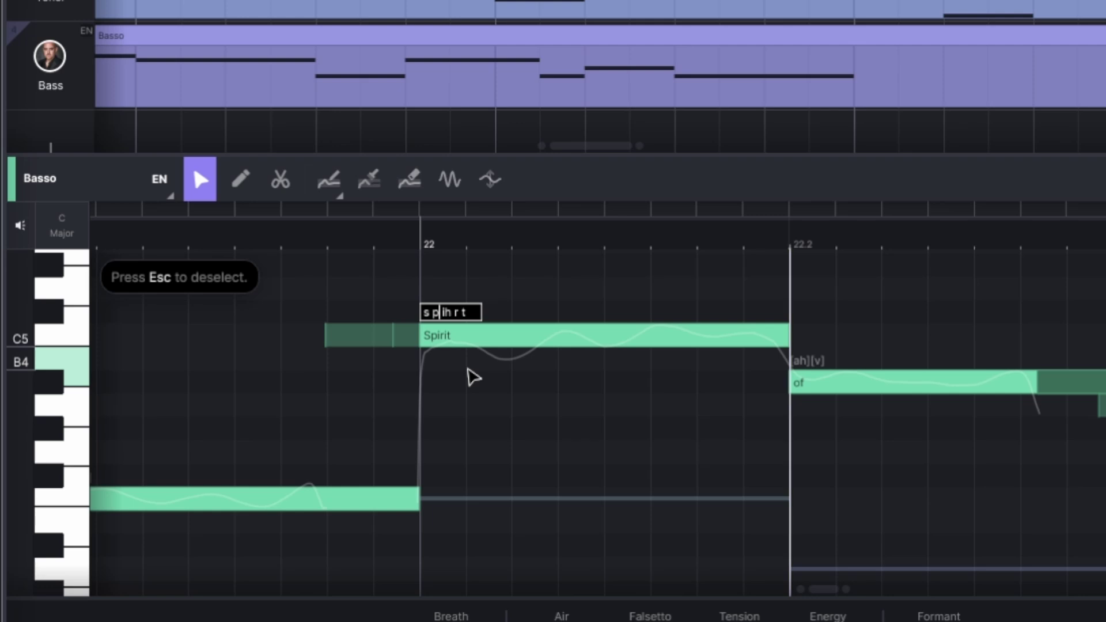
key("BackSpace")
type("b")
left_click(509, 310)
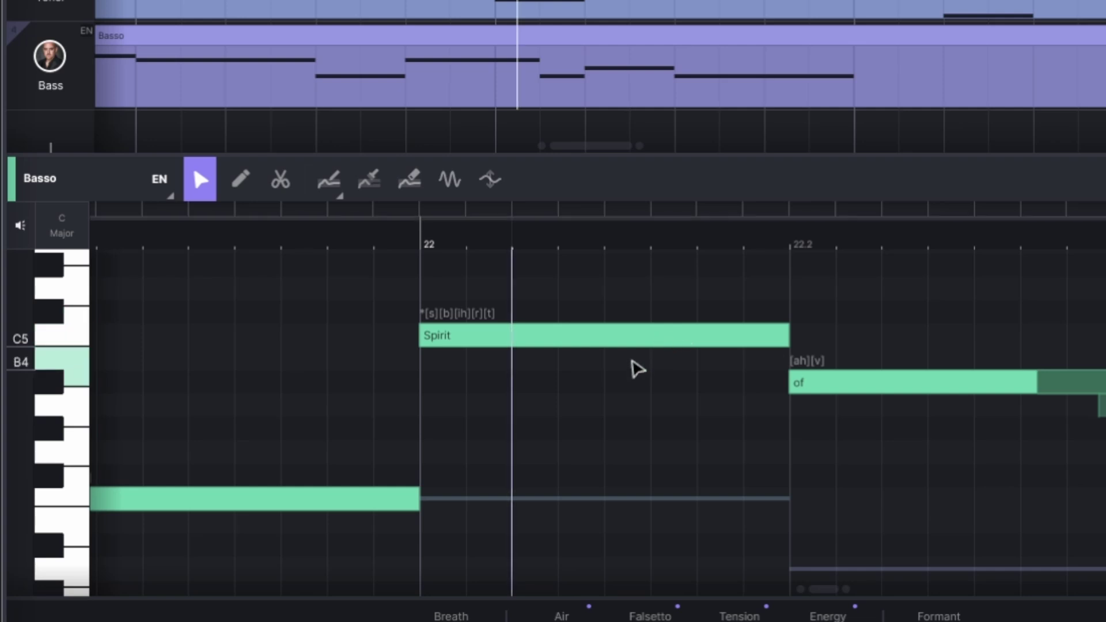
Step: Play the passage around the Soprano's "Spirit" note at bar 22, stop playback, and examine the note's closing "r" and "t" phonemes
key("space")
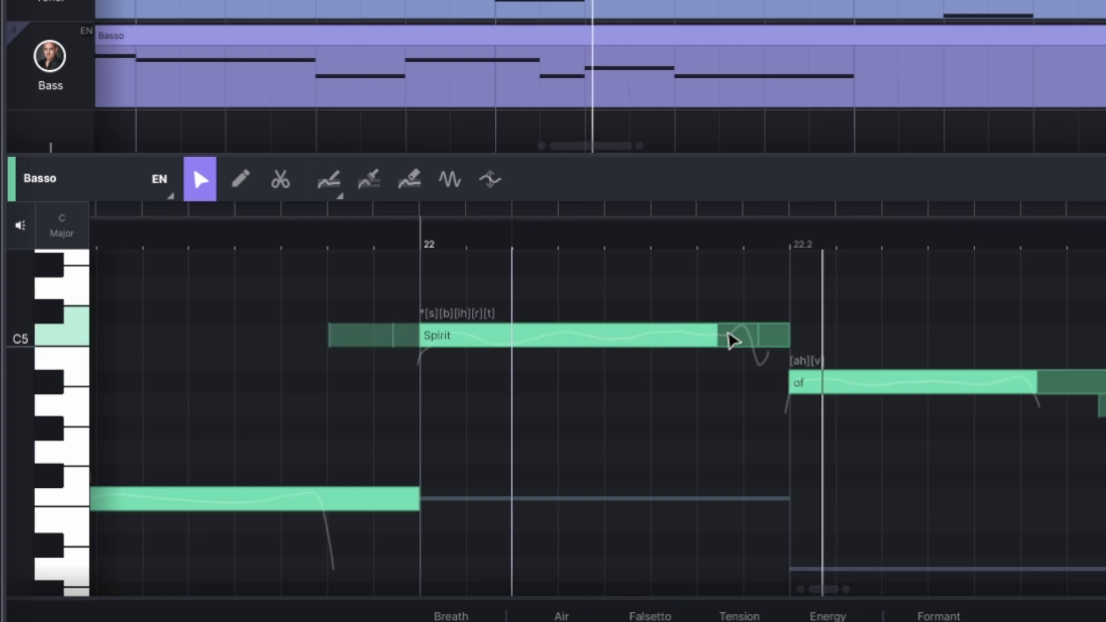
left_click(118, 248)
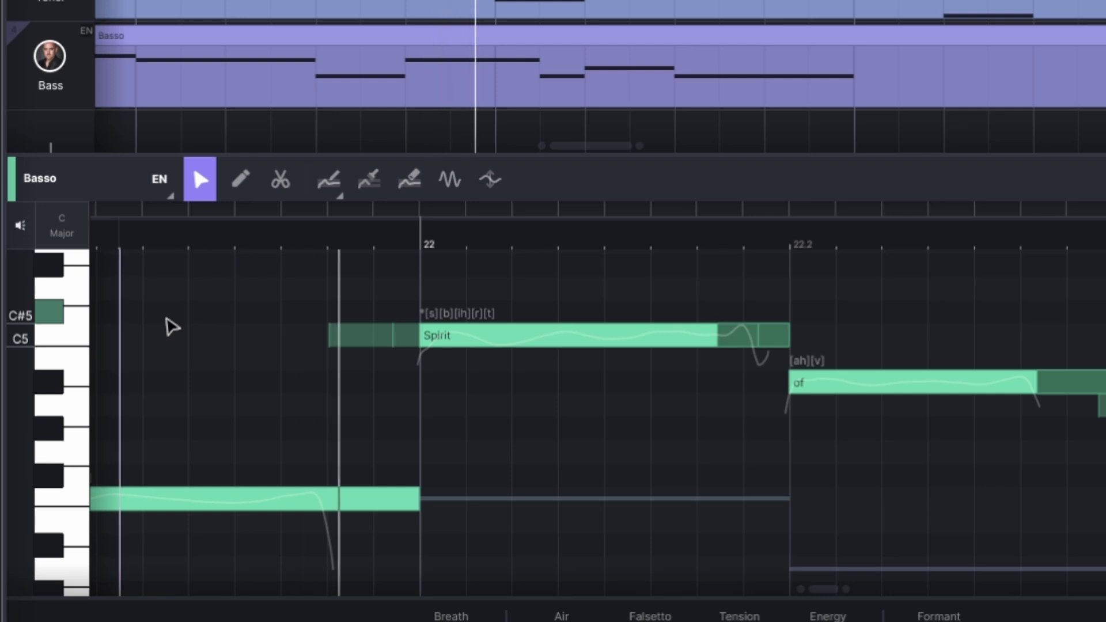
key("space")
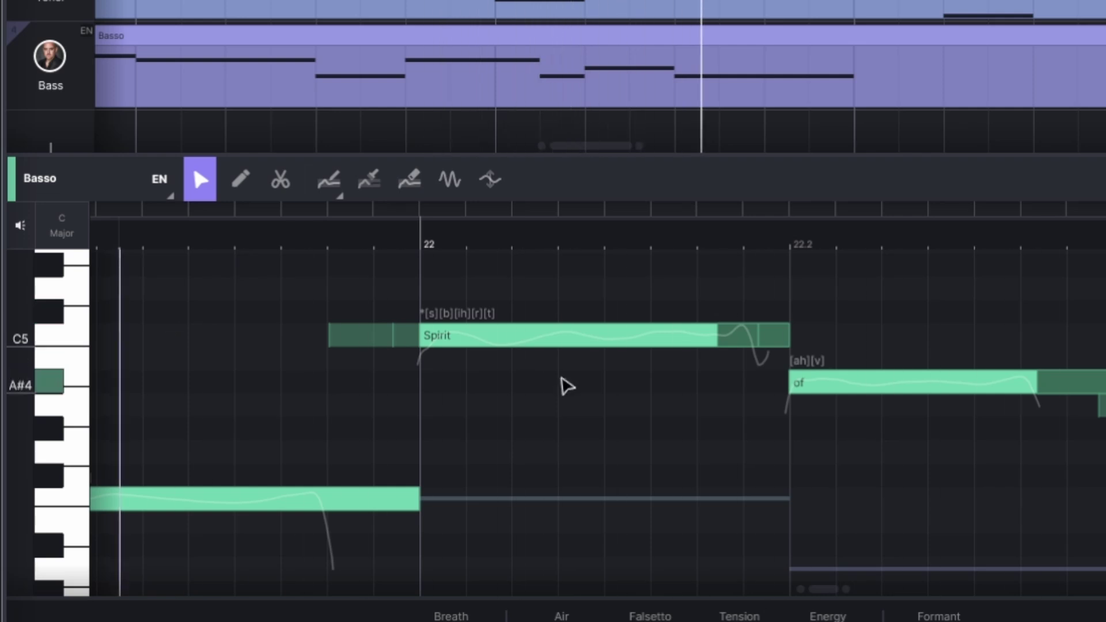
scroll(572, 469, "down", 3)
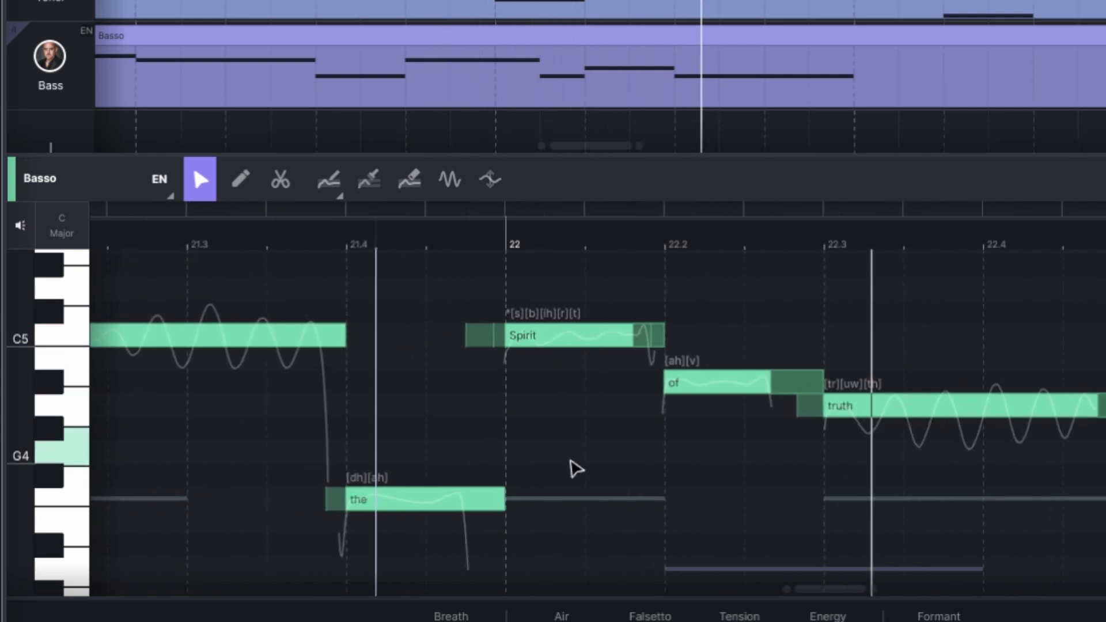
scroll(576, 469, "down", 2)
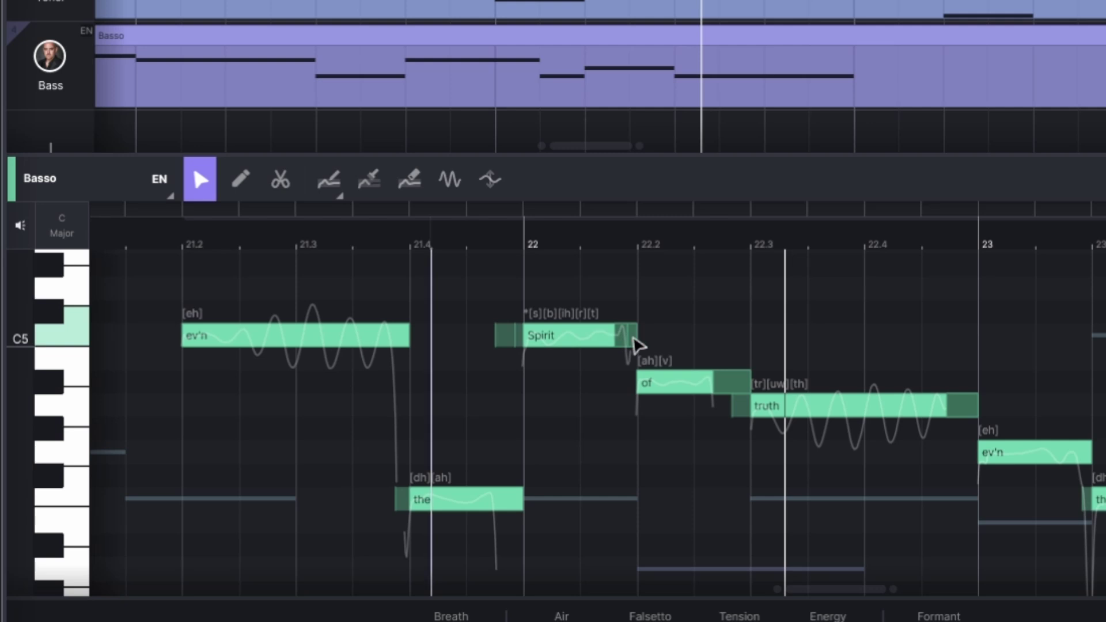
scroll(637, 346, "up", 5)
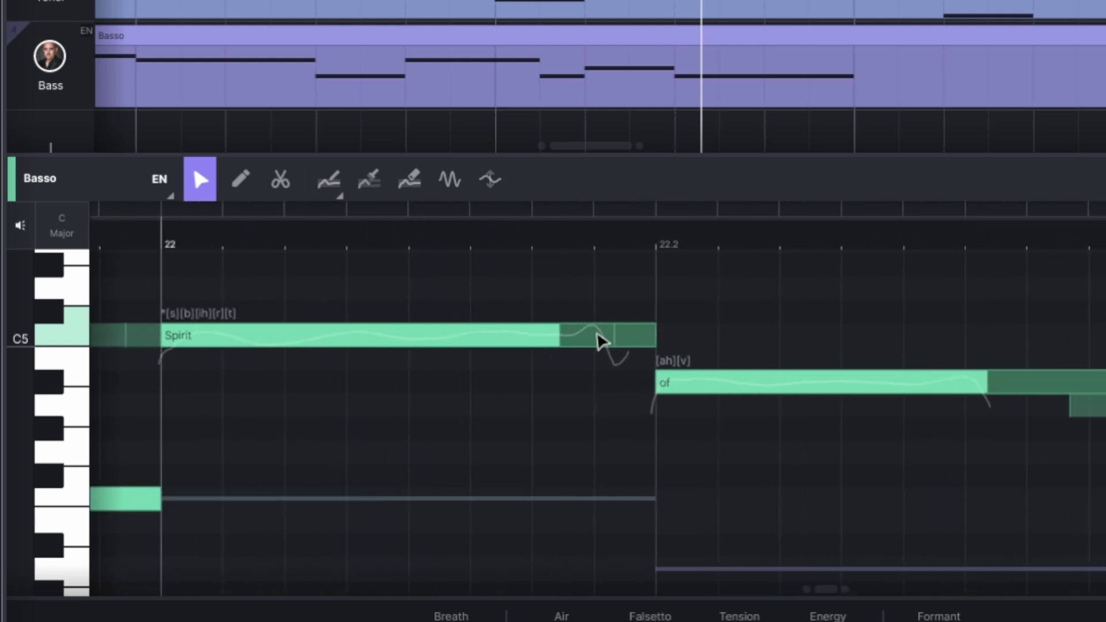
scroll(621, 397, "down", 2)
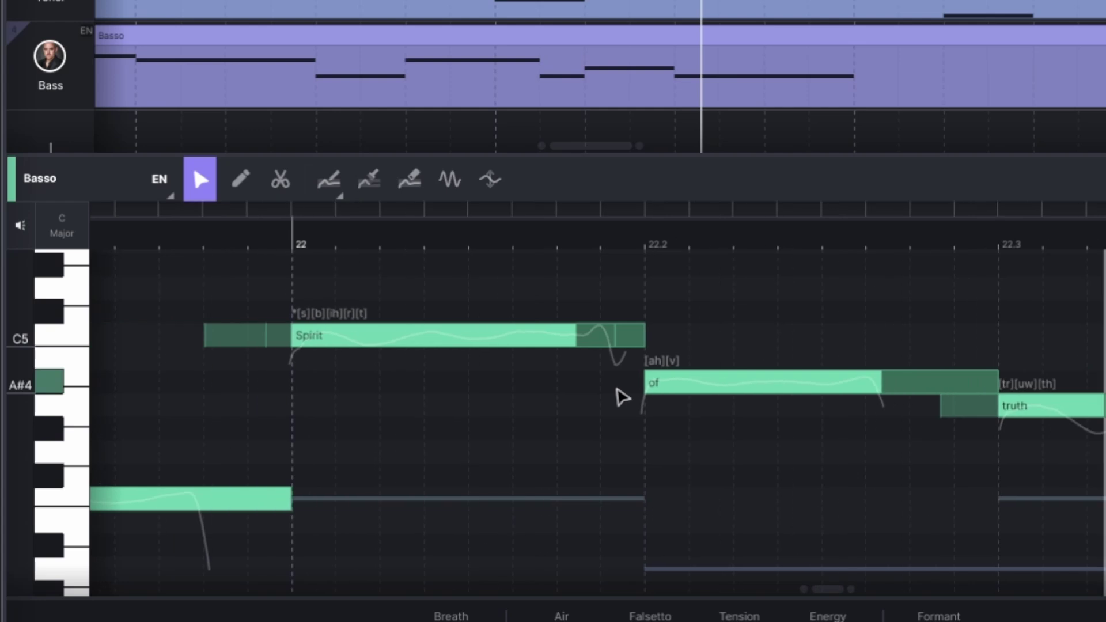
scroll(623, 397, "down", 3)
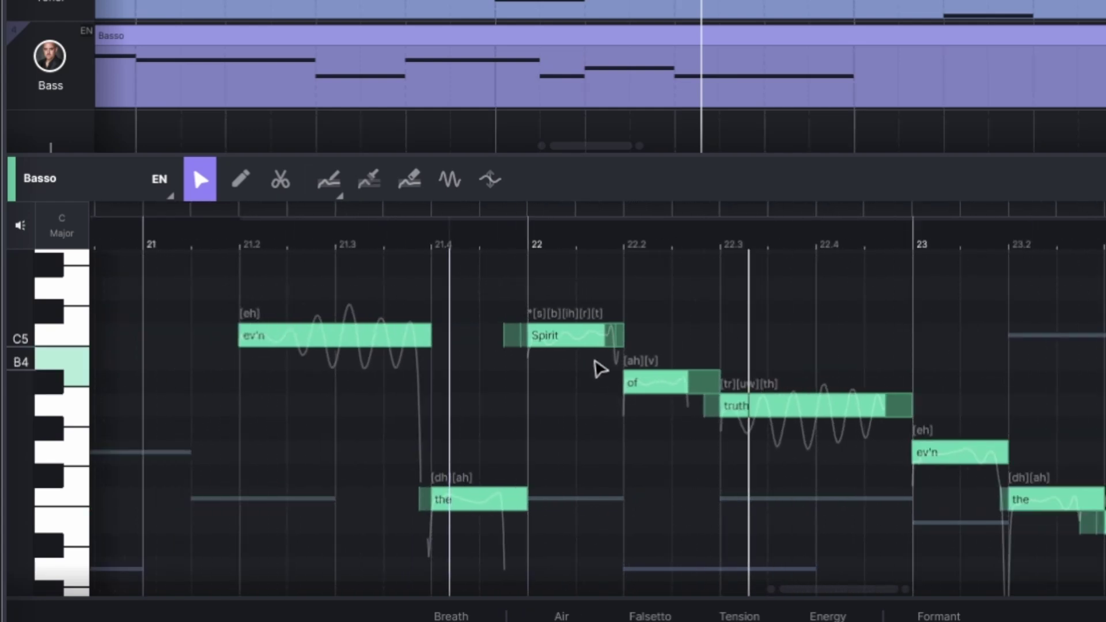
Step: Set the phonemes of the Soprano's "Spirit" note at 23.3 to "s b ih r t"
scroll(721, 441, "down", 3)
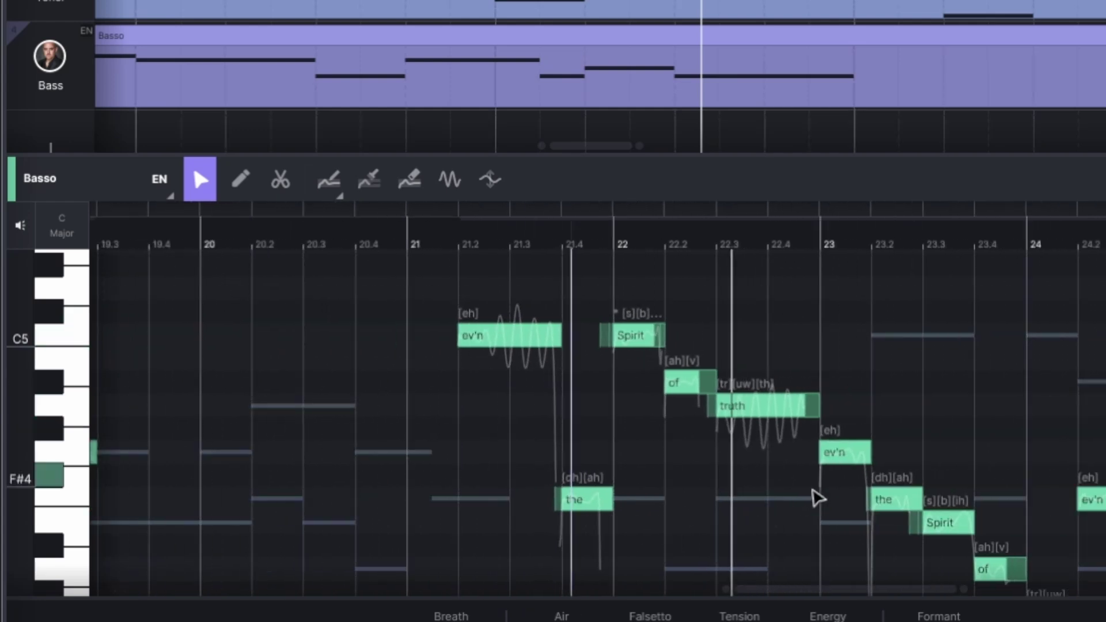
scroll(818, 495, "up", 2)
scroll(936, 535, "up", 3)
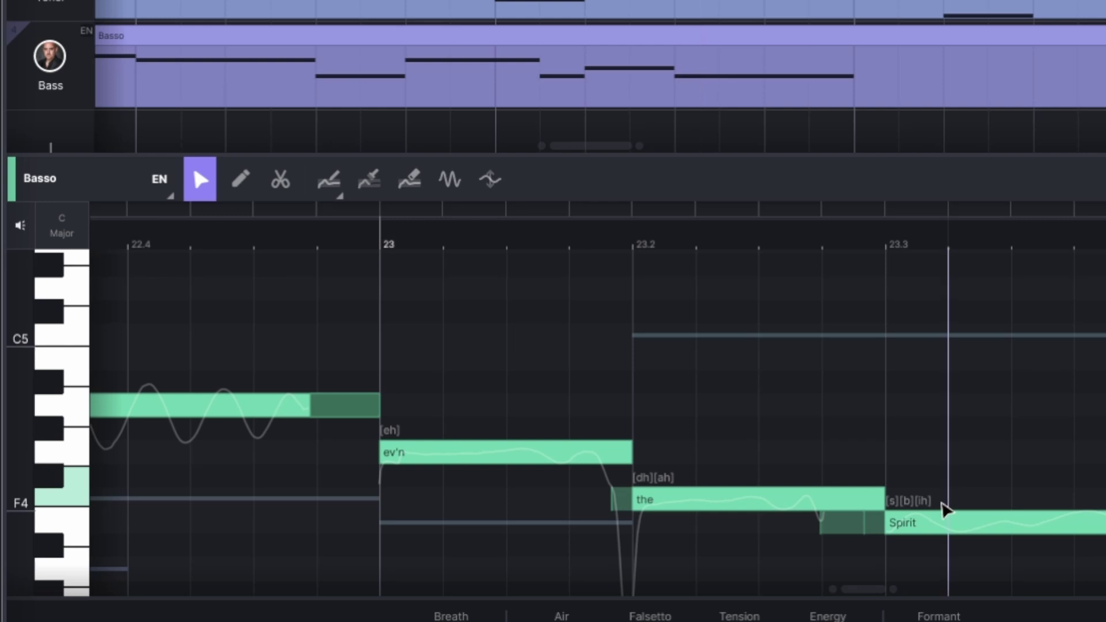
left_click(943, 507)
key("Escape")
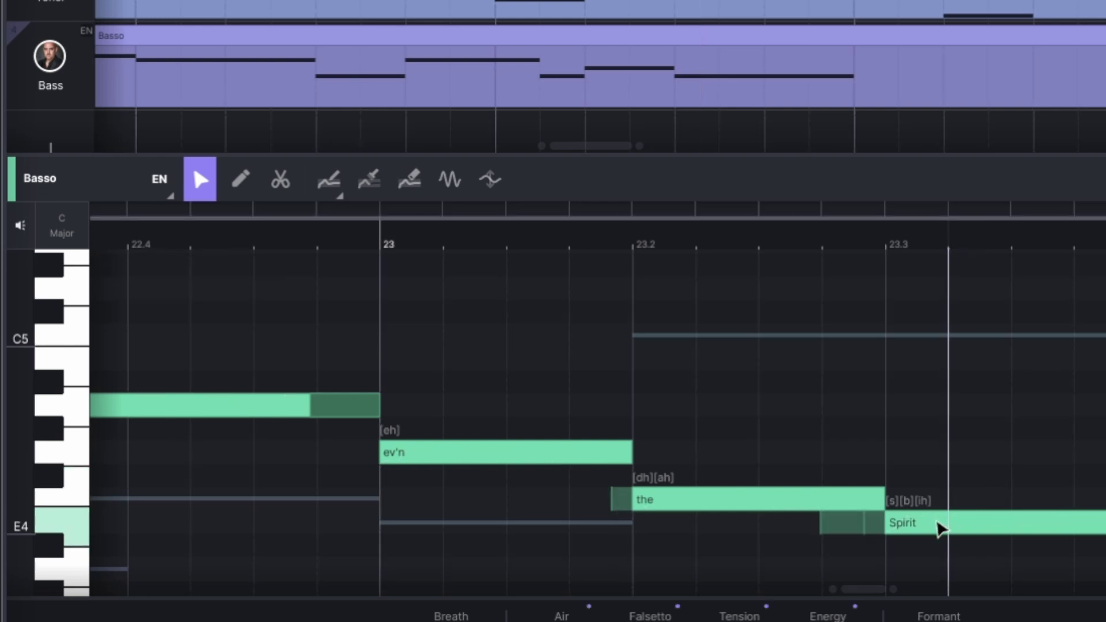
double_click(927, 502)
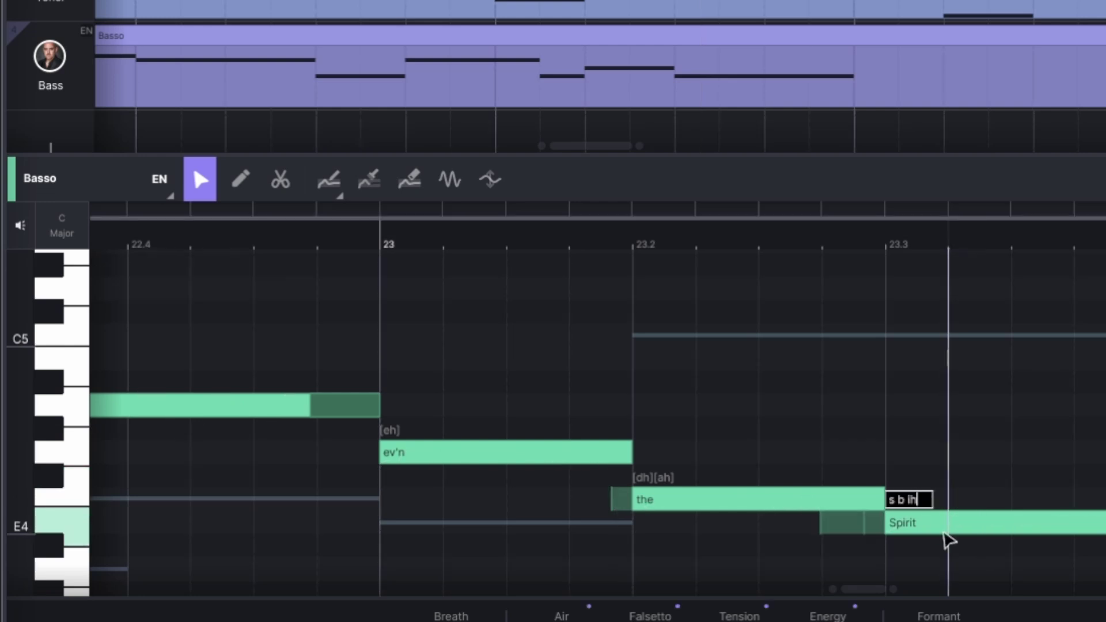
type("r ih")
key("Return")
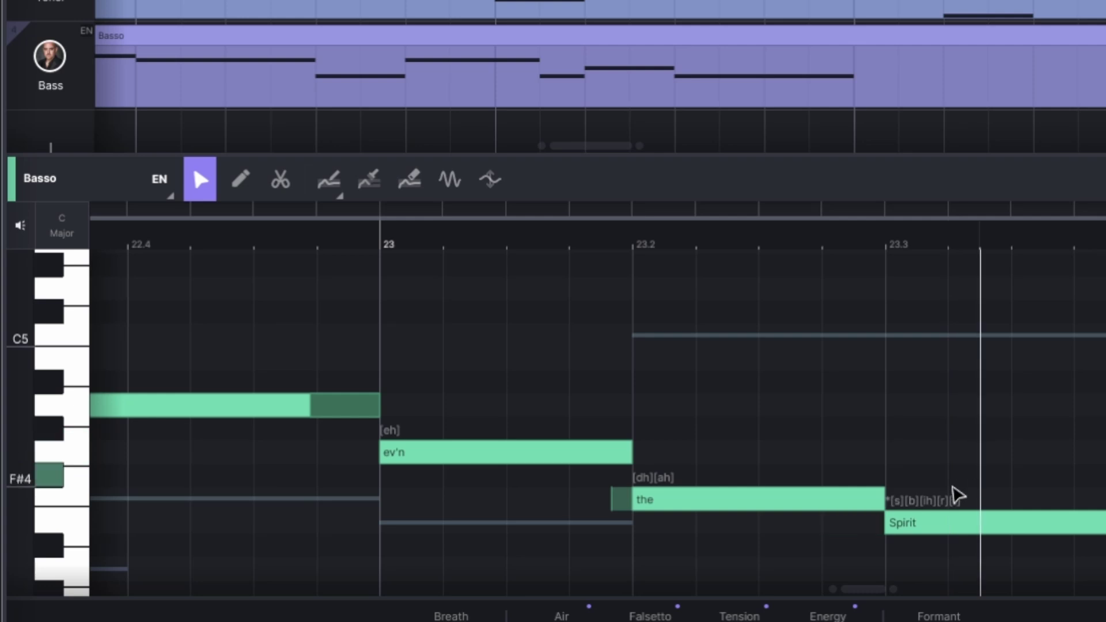
Step: Activate the pitch curve adjustment tool to inspect the curves of the Soprano's notes in bars 23 to 25
scroll(953, 494, "down", 5)
scroll(956, 494, "right", 3)
scroll(944, 491, "down", 1)
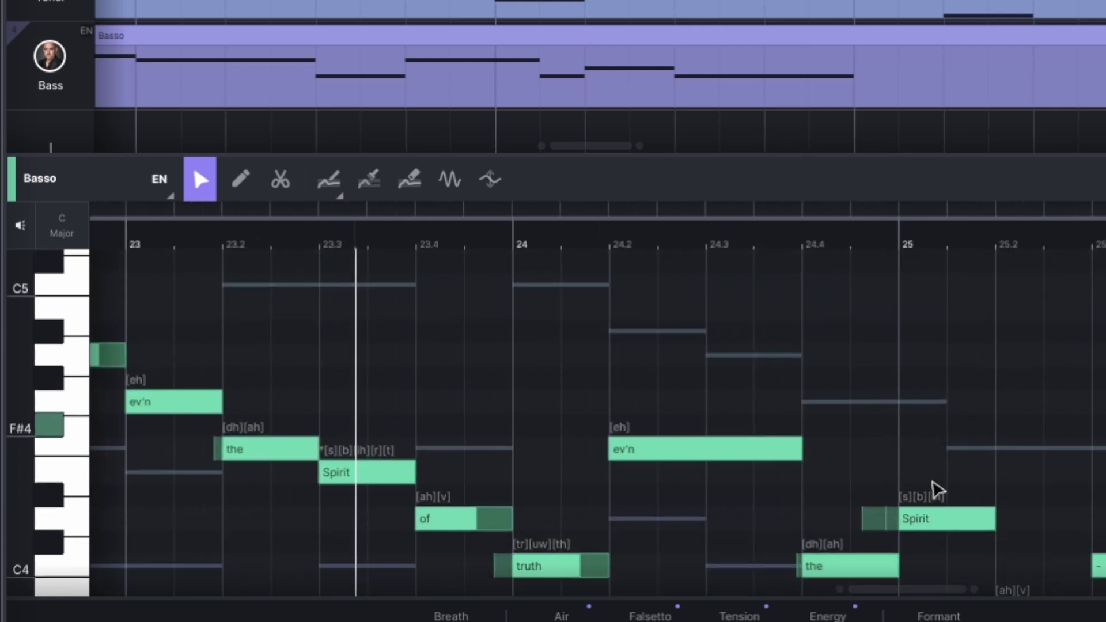
scroll(937, 490, "down", 1)
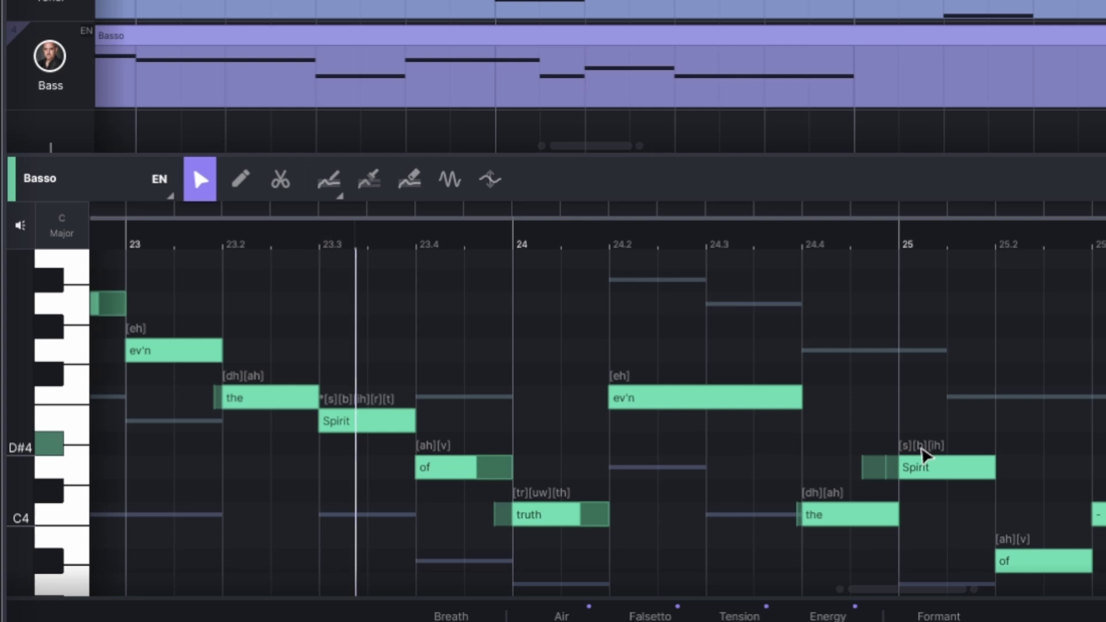
mouse_move(86, 86)
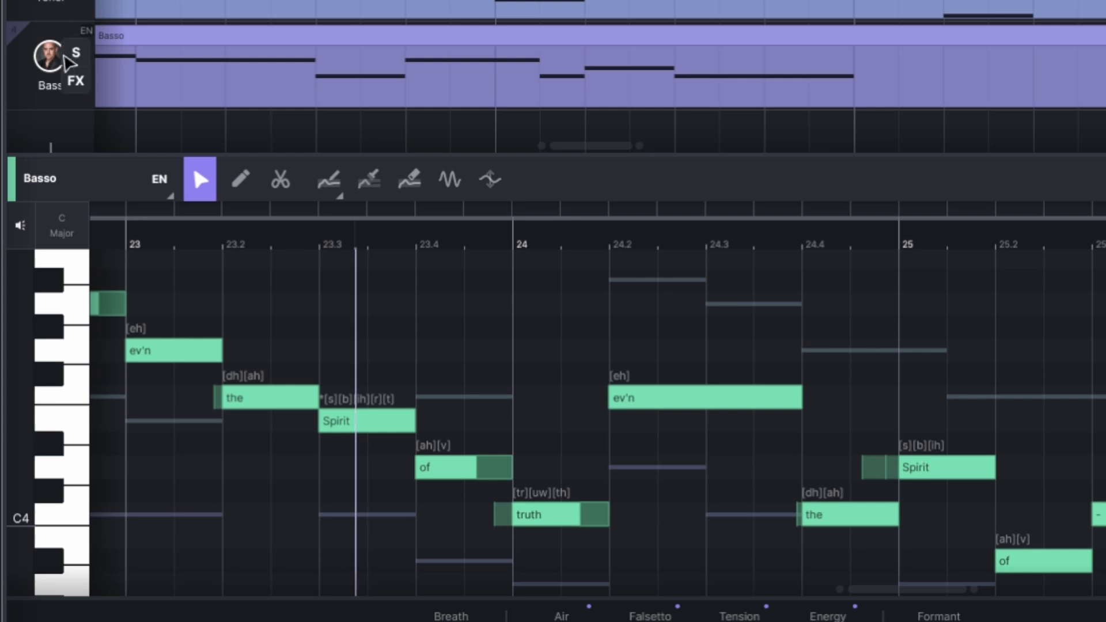
left_click(483, 292)
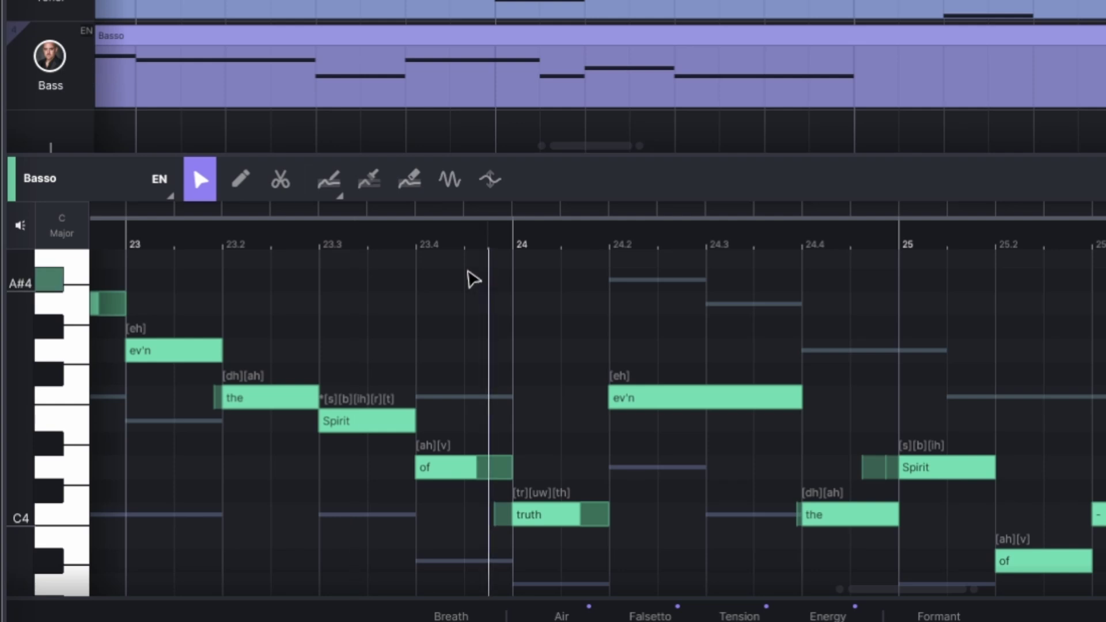
left_click(489, 183)
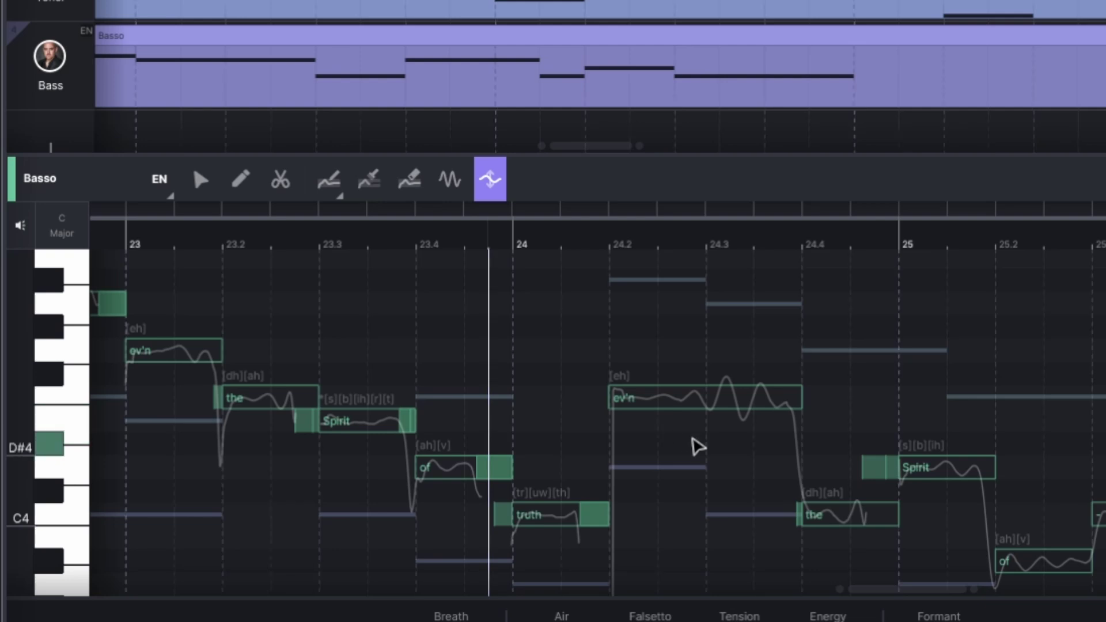
Step: Play the Soprano's "ev'n" note from 24.2 and stop playback
scroll(694, 447, "down", 3)
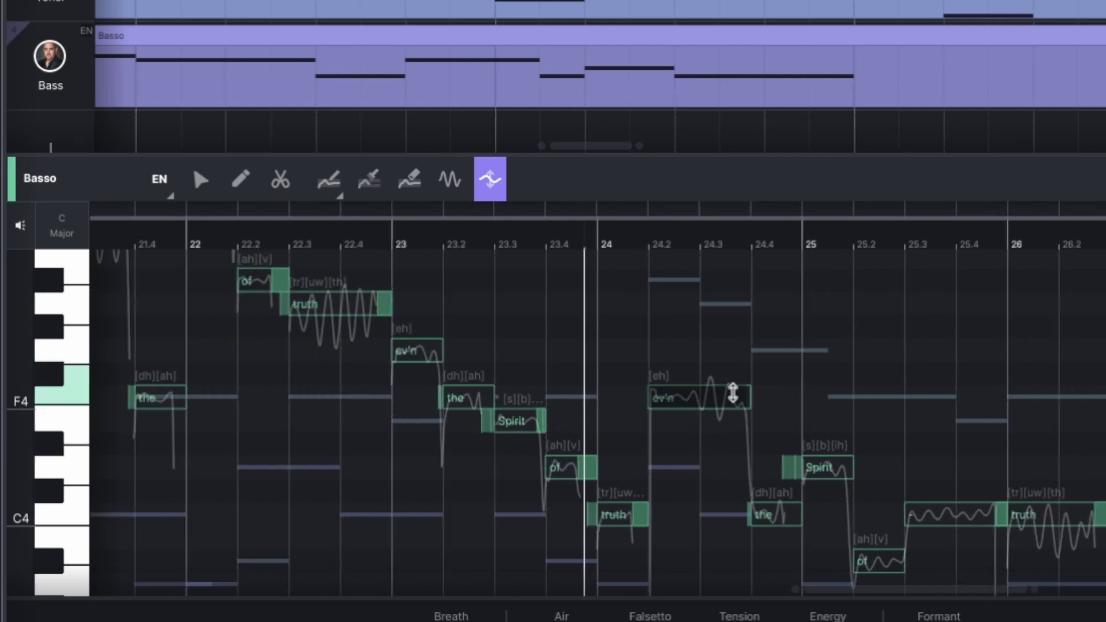
scroll(712, 397, "up", 4)
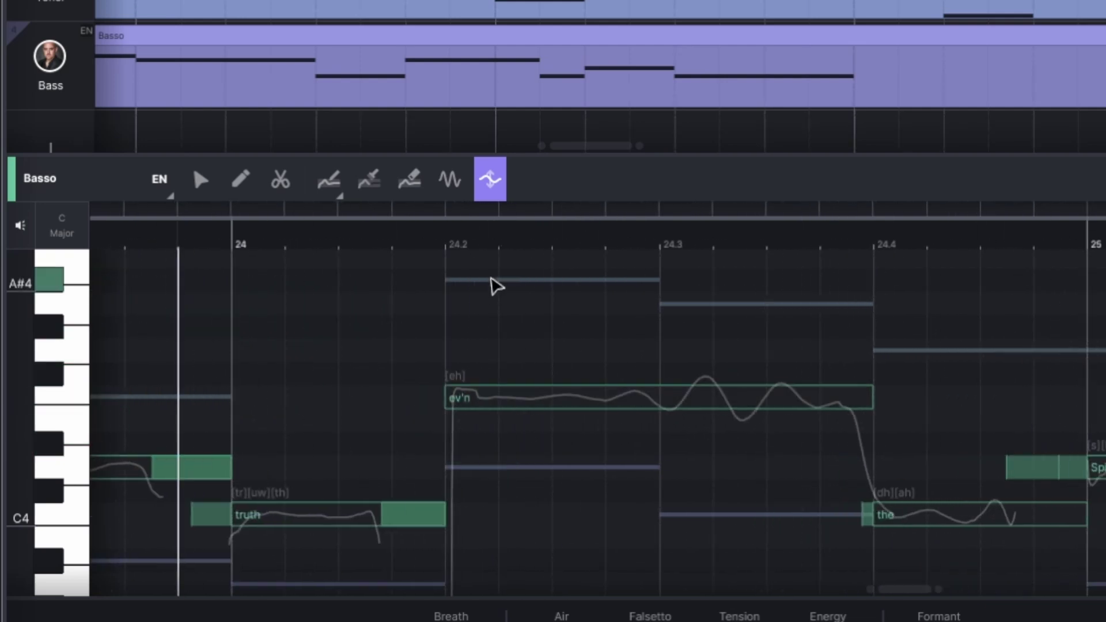
left_click(452, 247)
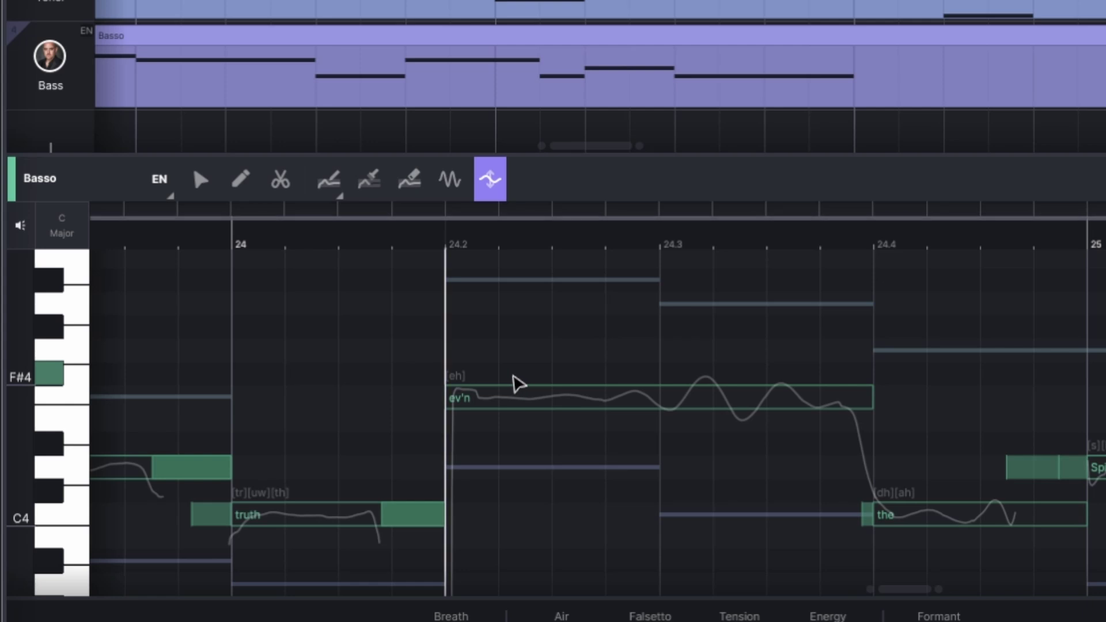
key("space")
key("space")
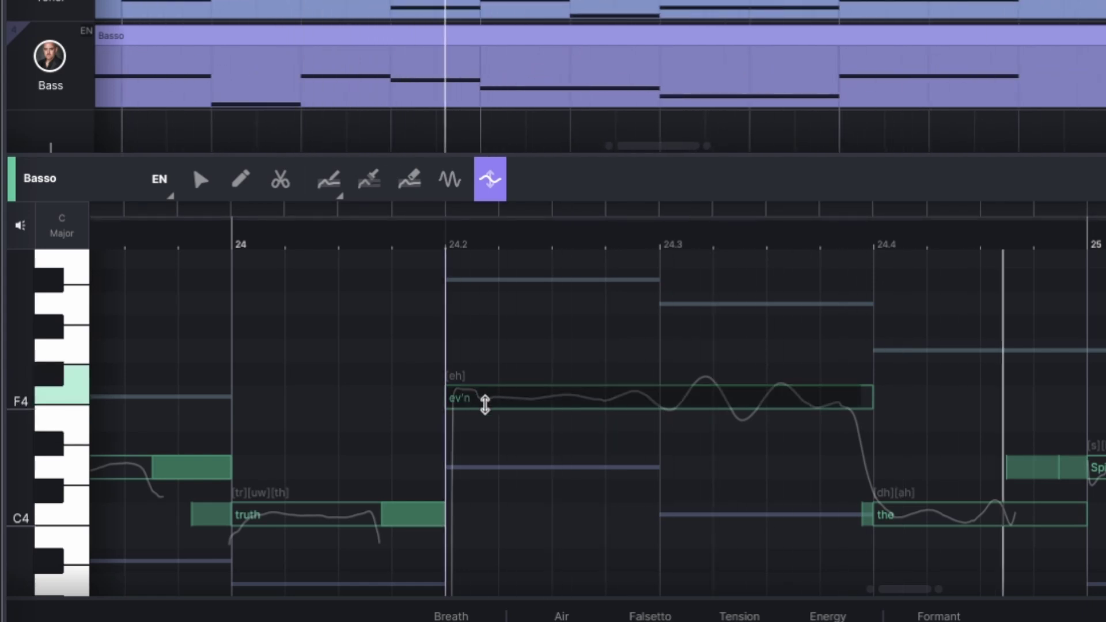
Step: Set the phonemes of the Soprano's "ev'n" note at 24.2 to "iy n" and play it from just before the note
scroll(485, 405, "up", 3, "ctrl")
scroll(455, 386, "down", 2)
scroll(445, 359, "up", 2)
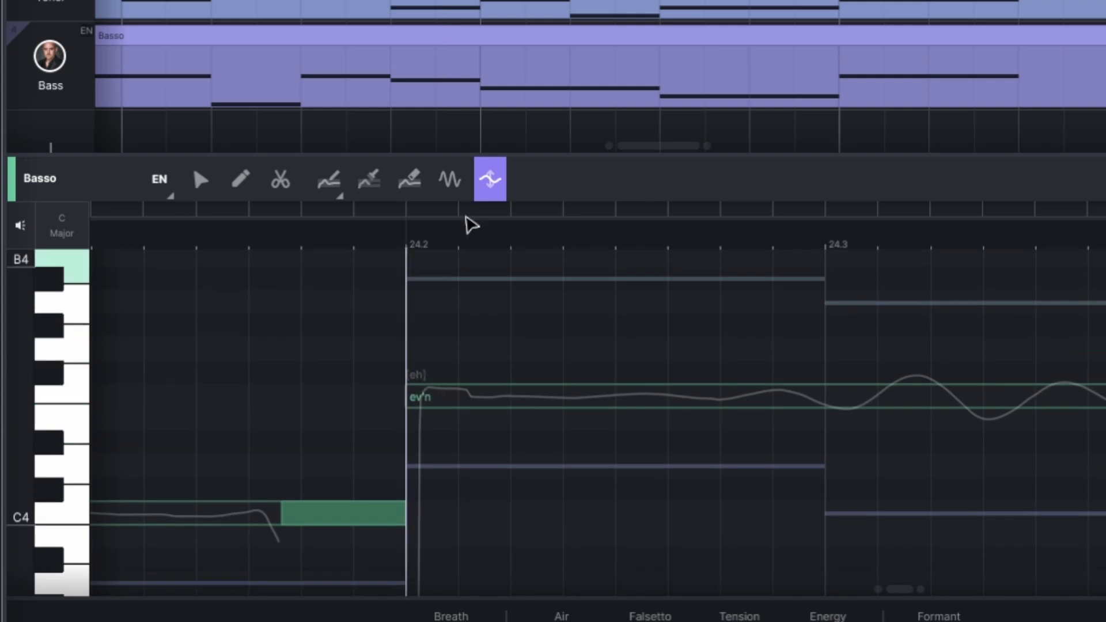
left_click(201, 181)
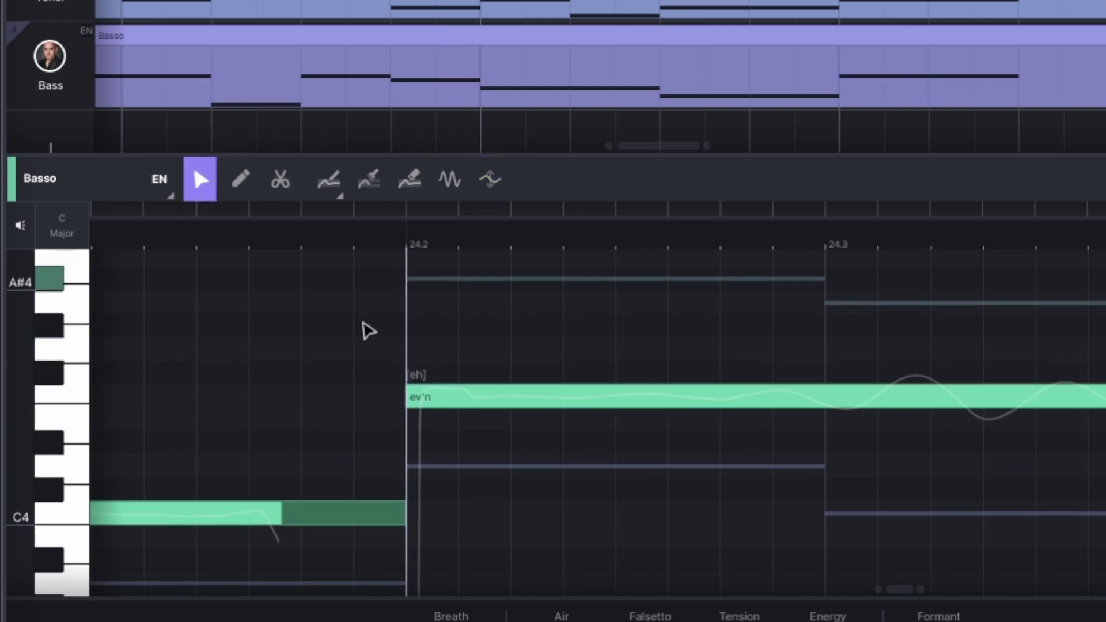
double_click(417, 375)
type("e")
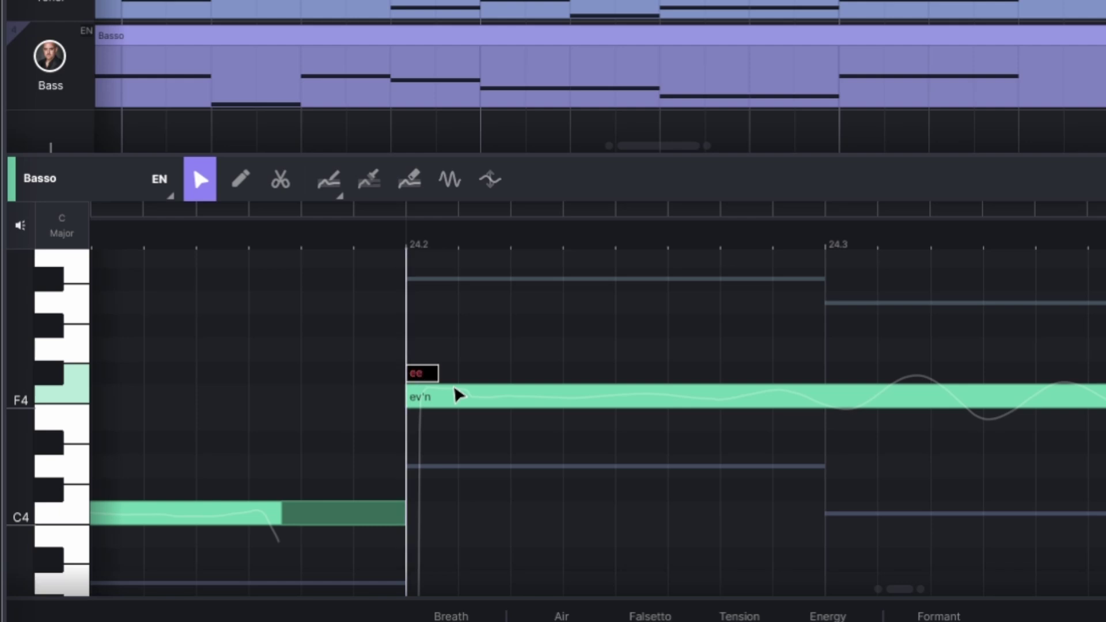
type("e n")
key("BackSpace")
key("BackSpace")
key("BackSpace")
left_click(344, 293)
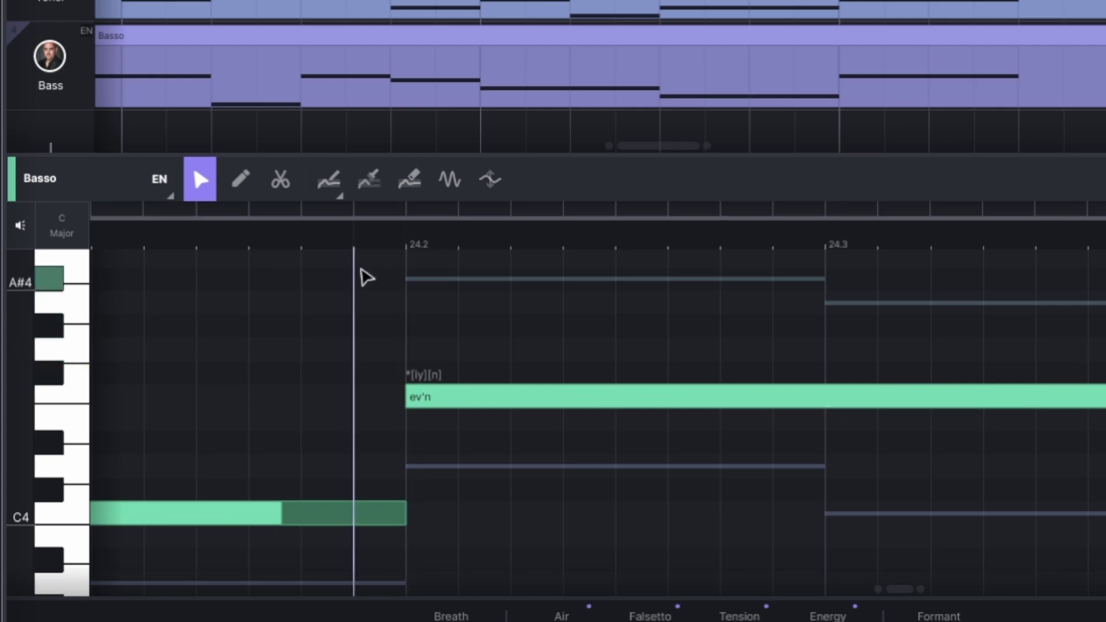
key("space")
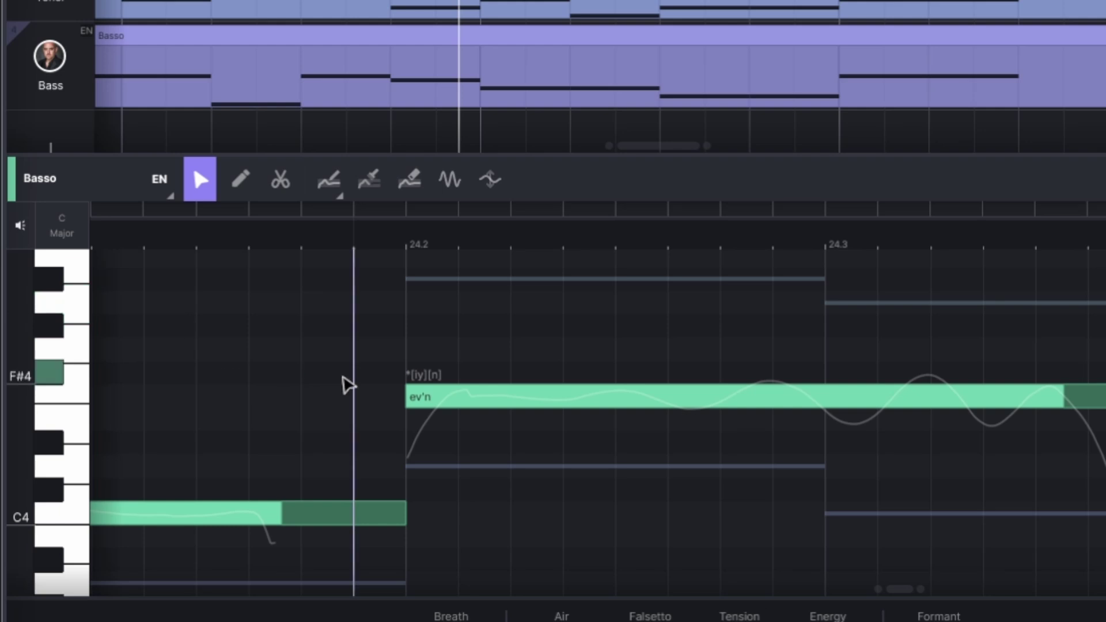
Step: Try to draw vibrato over the end of the Soprano's "ev'n" note at 24.2 with the Vibrato tool
scroll(447, 412, "down", 5)
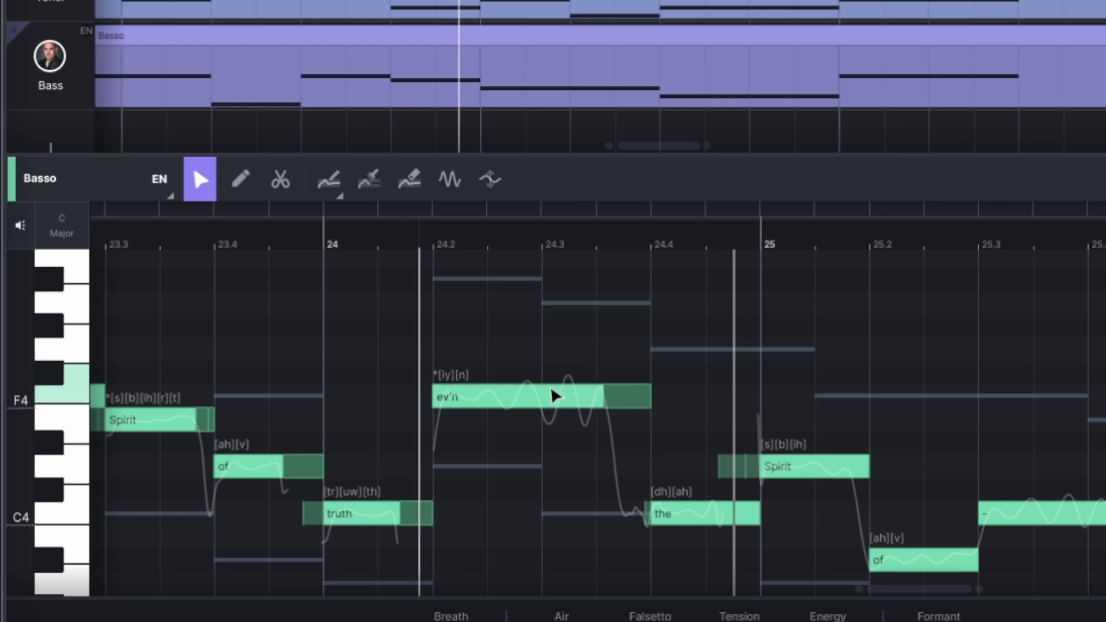
left_click(461, 185)
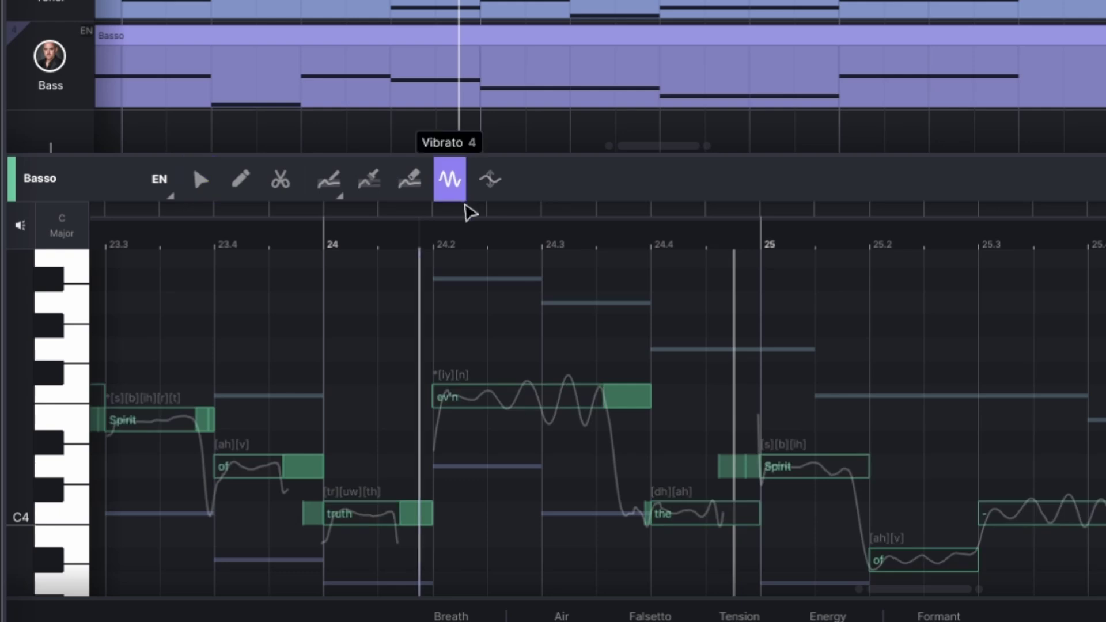
left_click(576, 396)
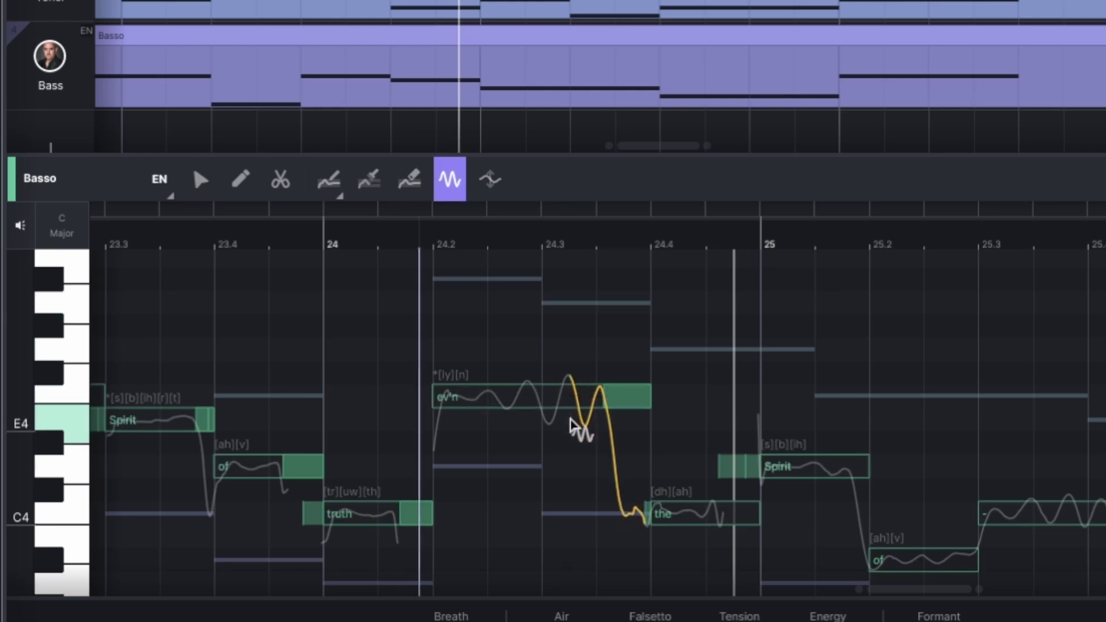
left_click_drag(572, 426, 654, 406)
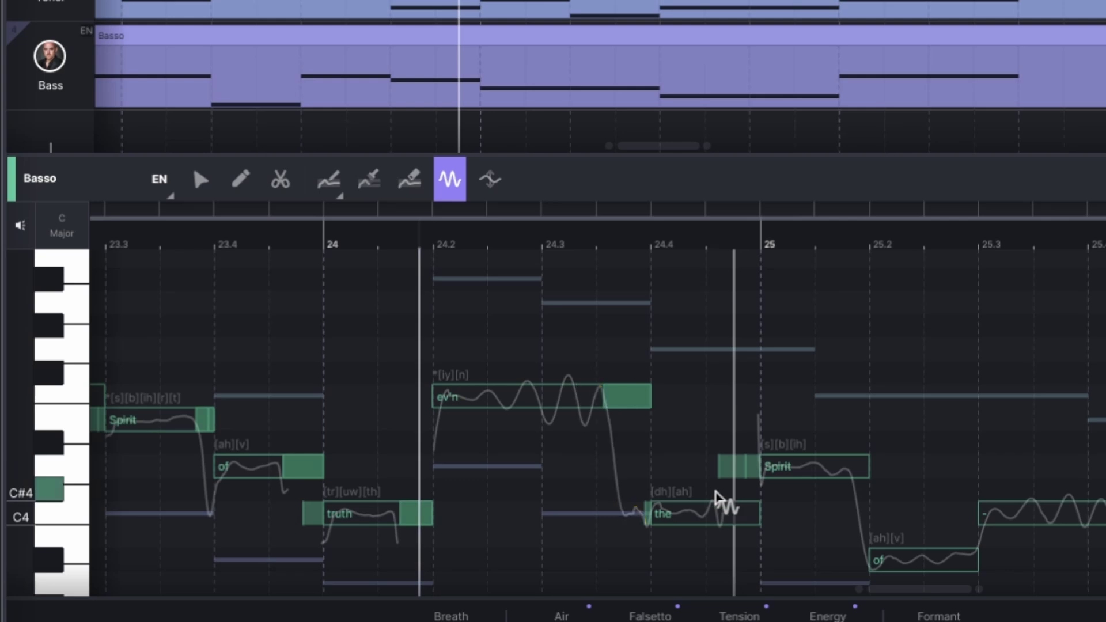
Step: Try reducing the pitch curve's fluctuation on the Soprano's "ev'n" note at 24.2 alone, and undo it
left_click(488, 182)
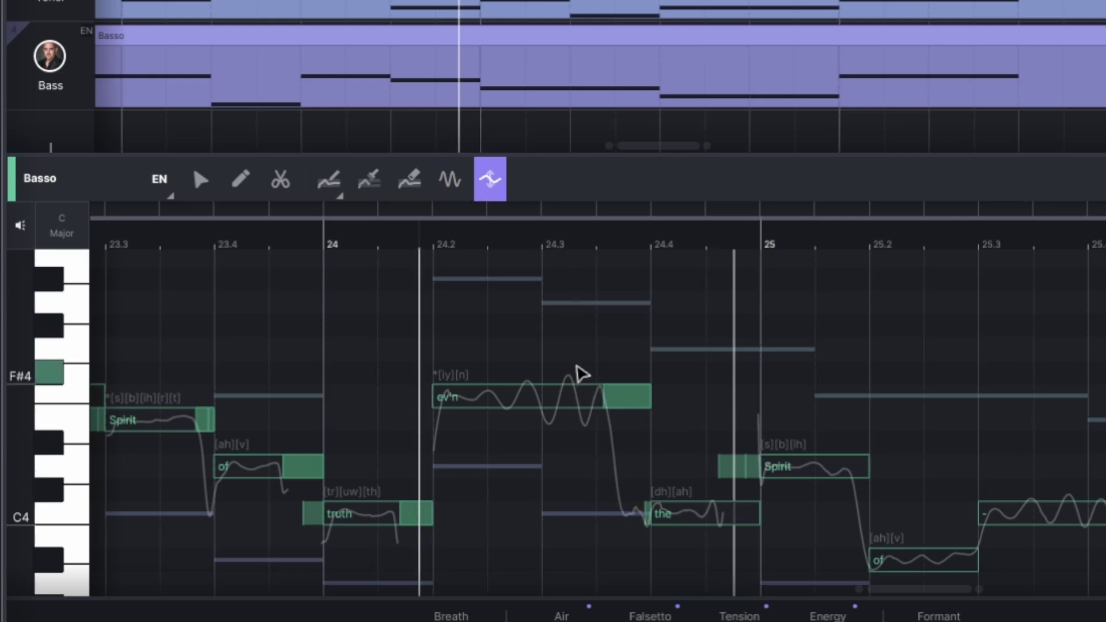
left_click(550, 396)
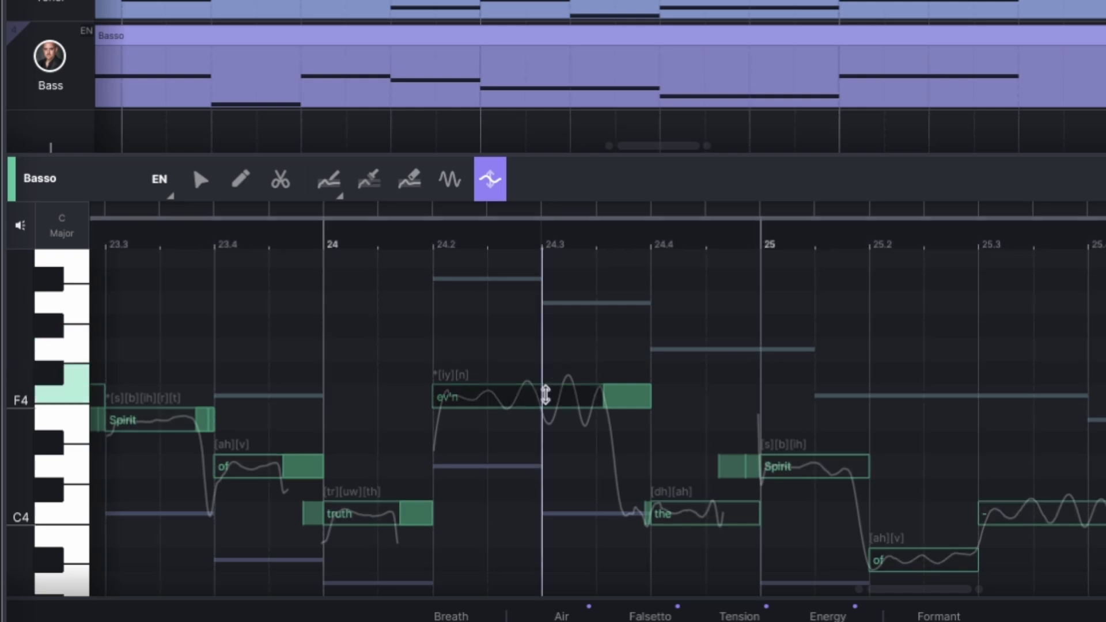
left_click_drag(552, 396, 551, 439)
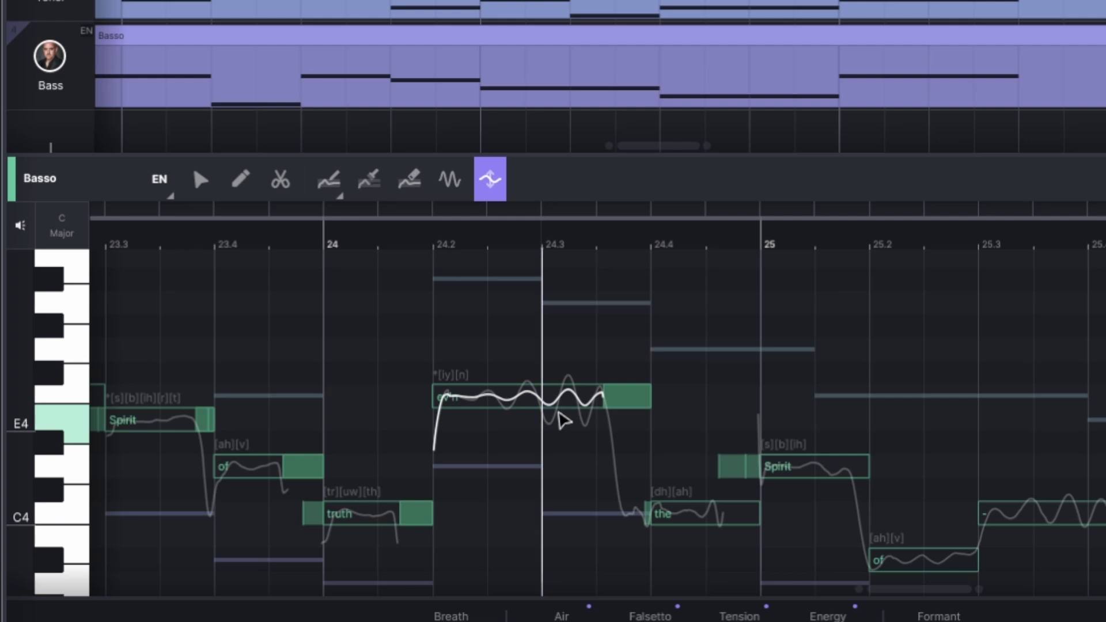
key("ctrl+z")
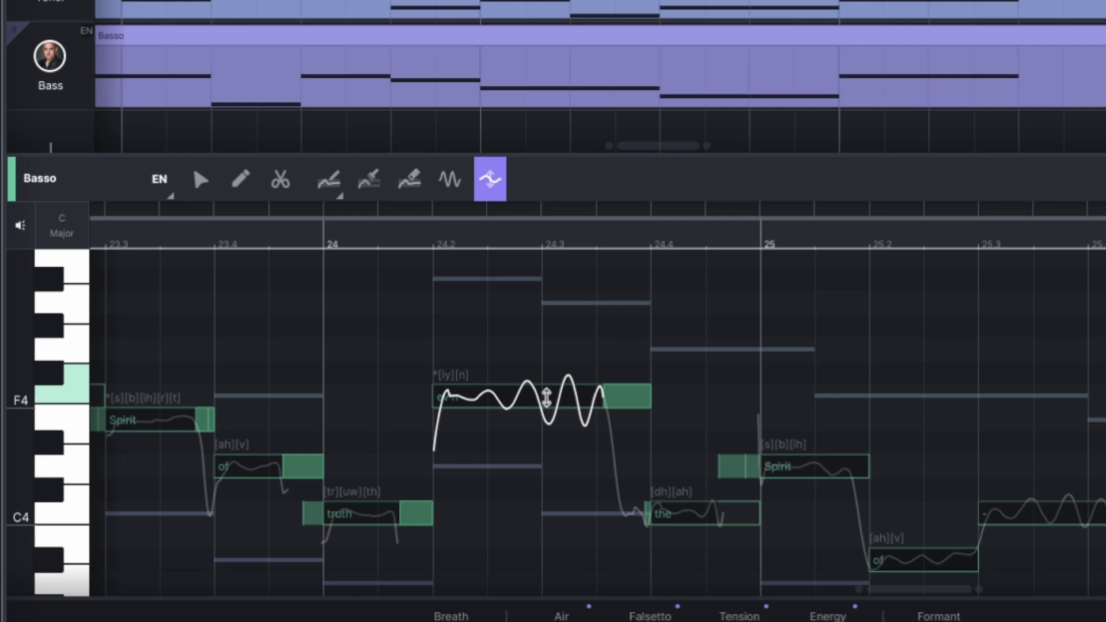
Step: Reduce the pitch fluctuation across all the Soprano's notes together and play the result from just after 23.3
left_click_drag(546, 398, 549, 431)
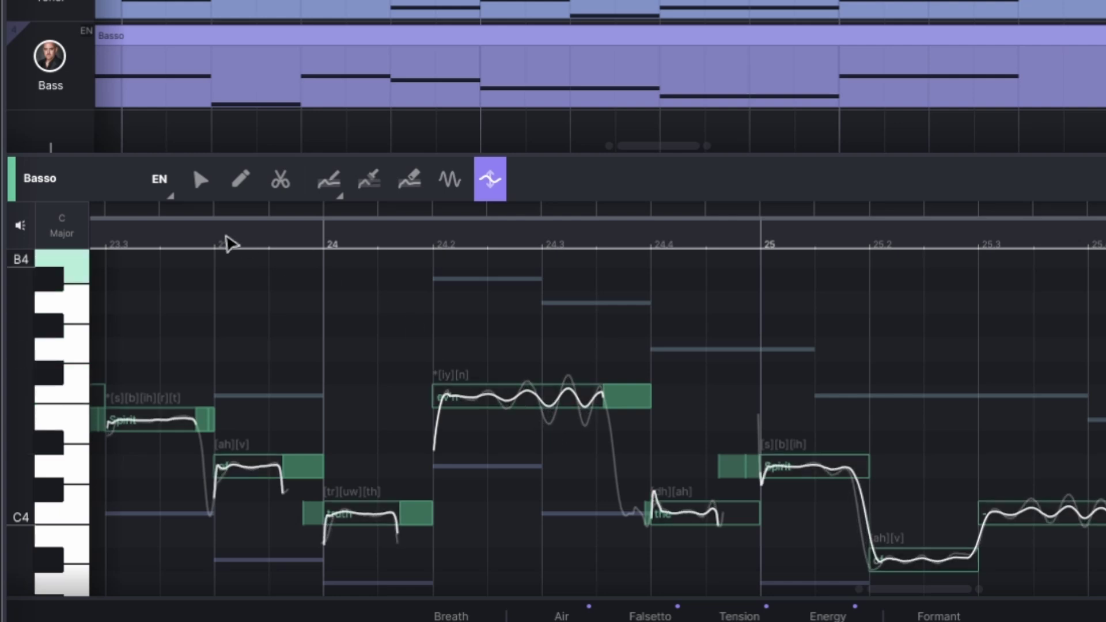
left_click(130, 244)
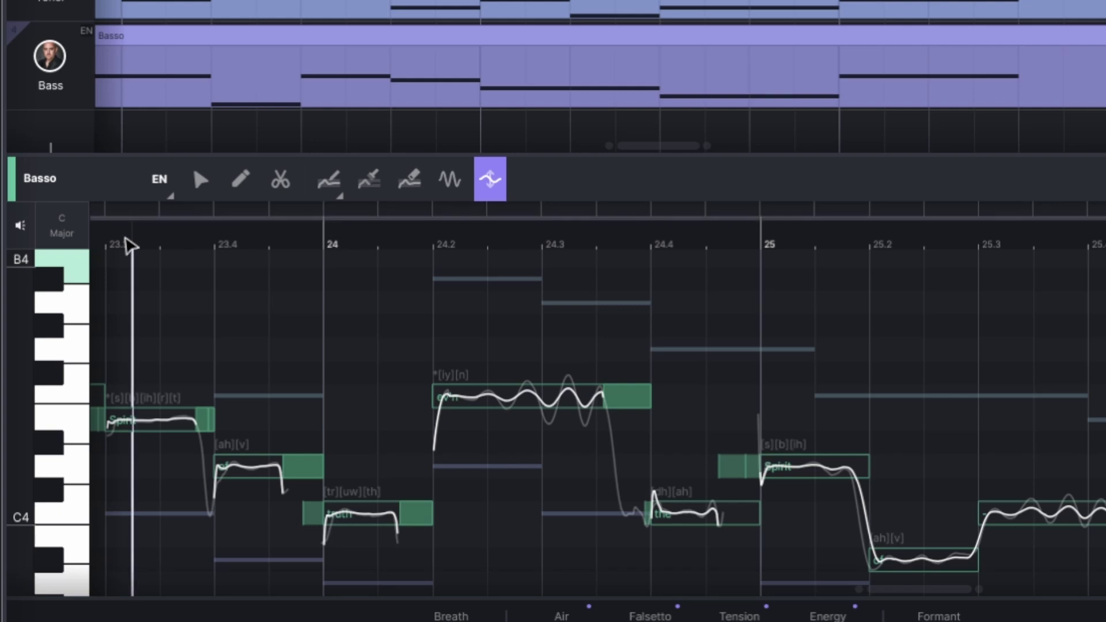
key("space")
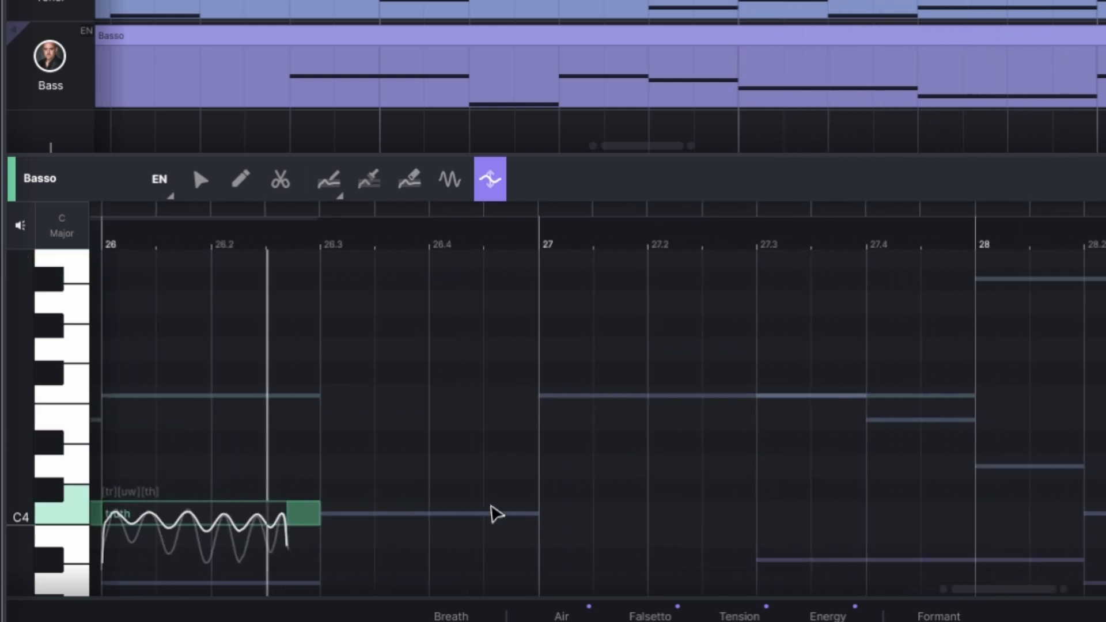
scroll(494, 514, "left", 10)
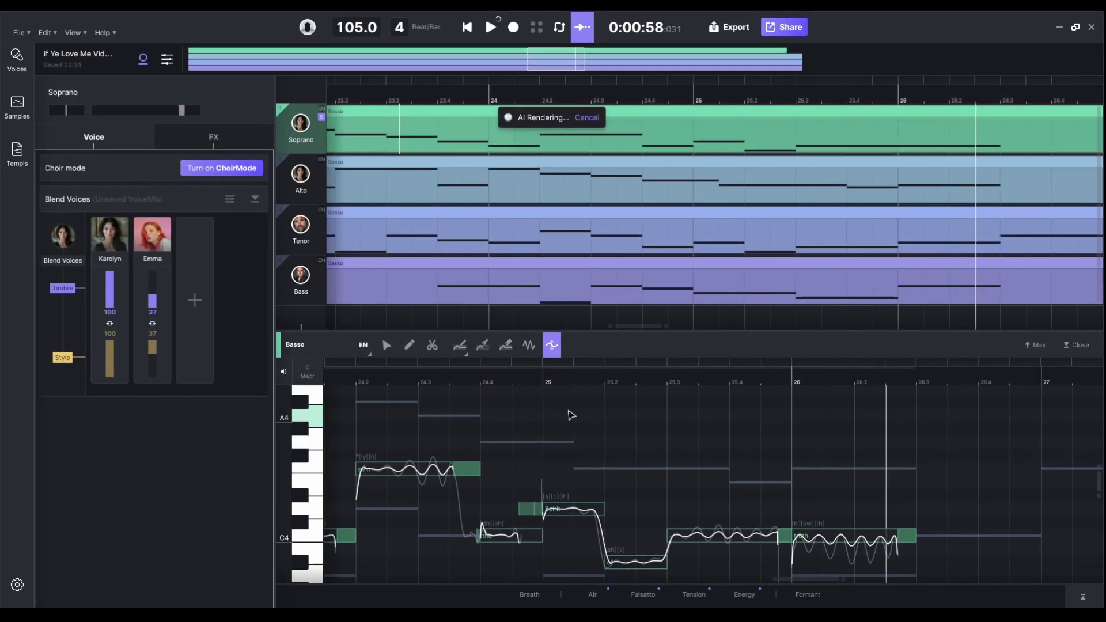
left_click(559, 360)
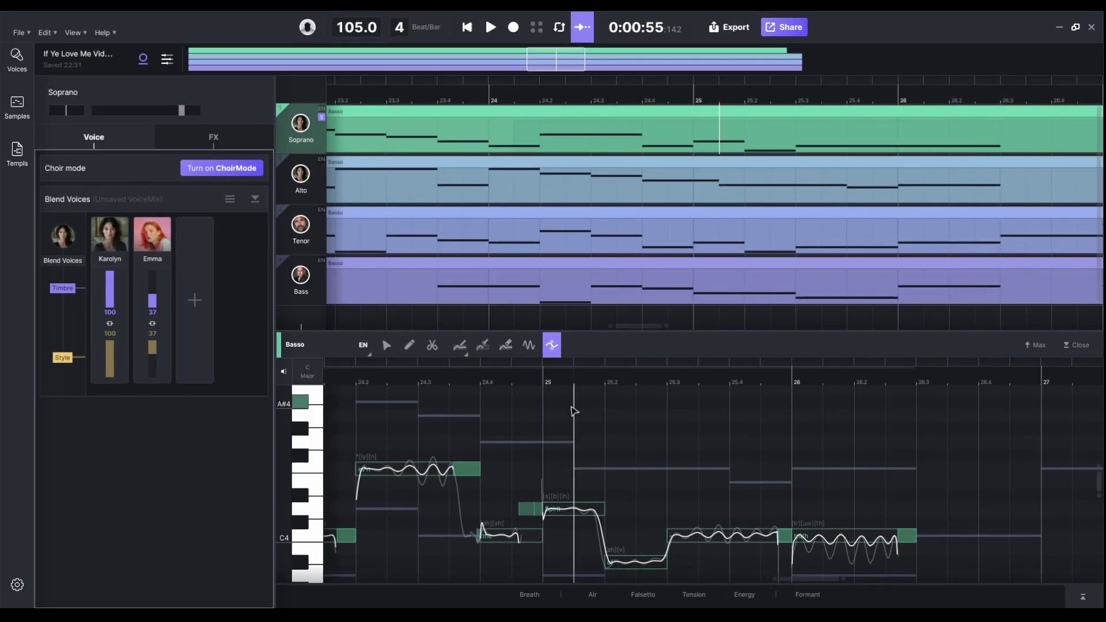
Step: Return to the selection tool and turn on ChoirMode for the Soprano track
left_click(386, 348)
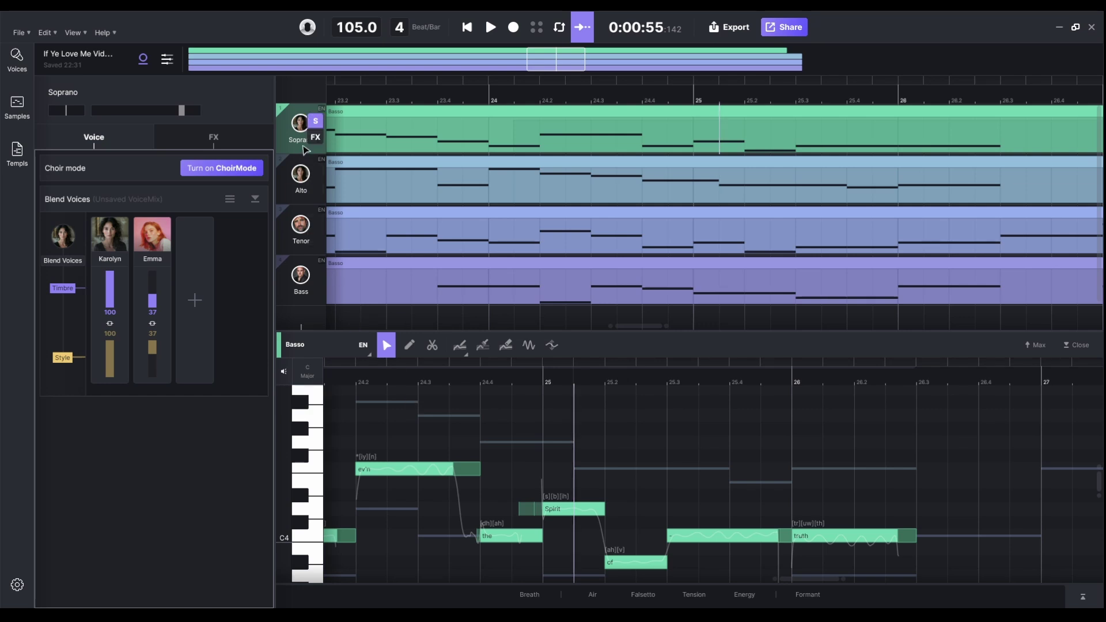
mouse_move(319, 128)
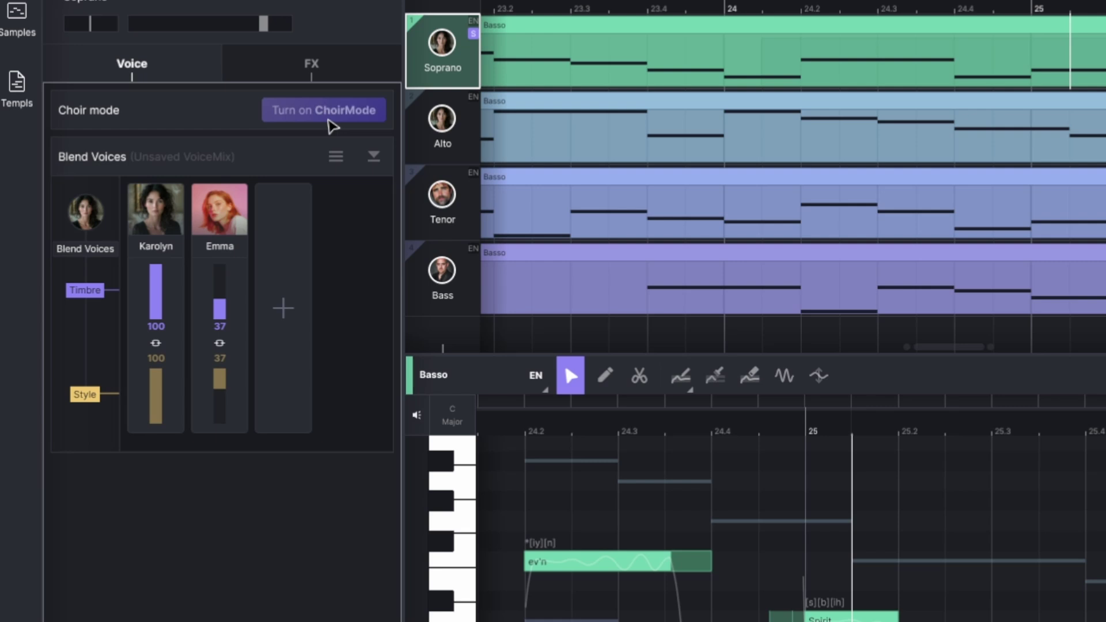
left_click(331, 126)
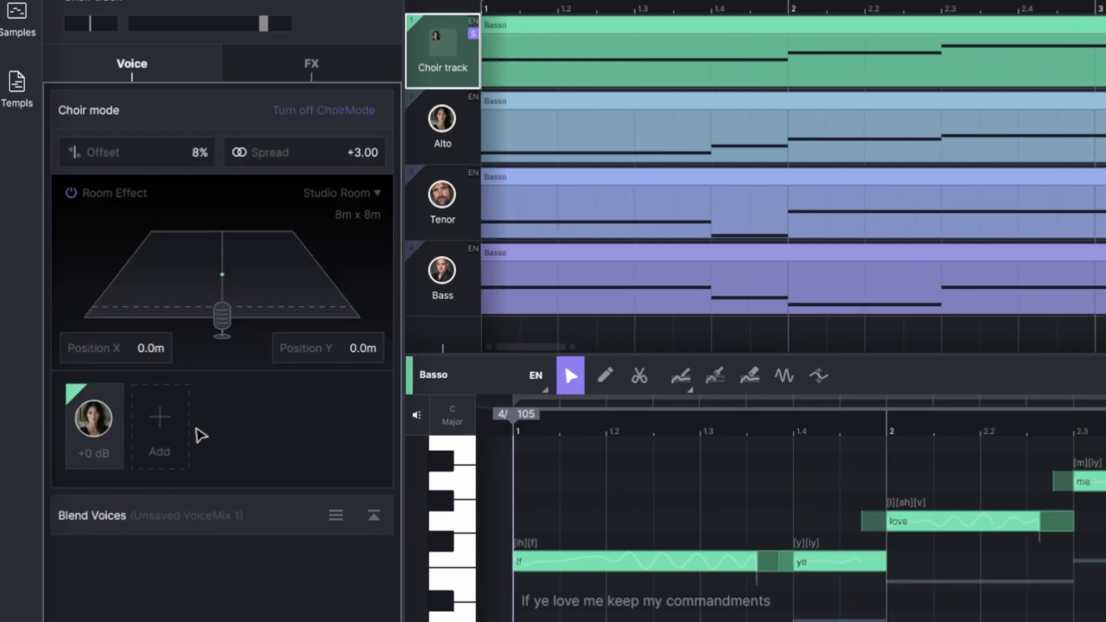
Step: Add a second singer with the same voice to the choir track and remove it again
mouse_move(422, 66)
left_click(160, 442)
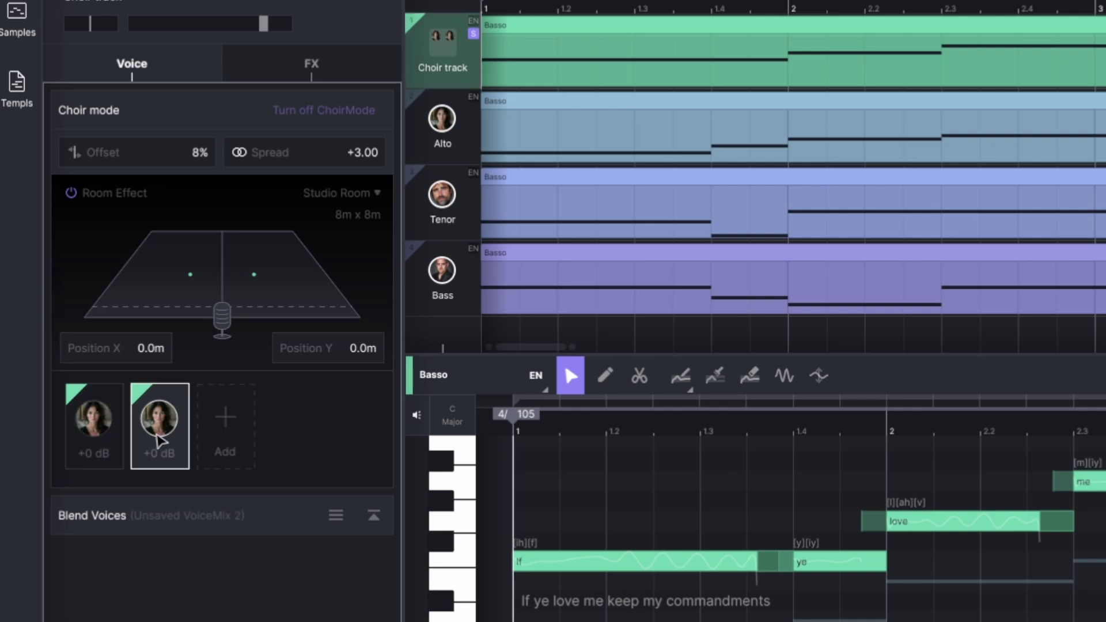
right_click(168, 413)
left_click(193, 427)
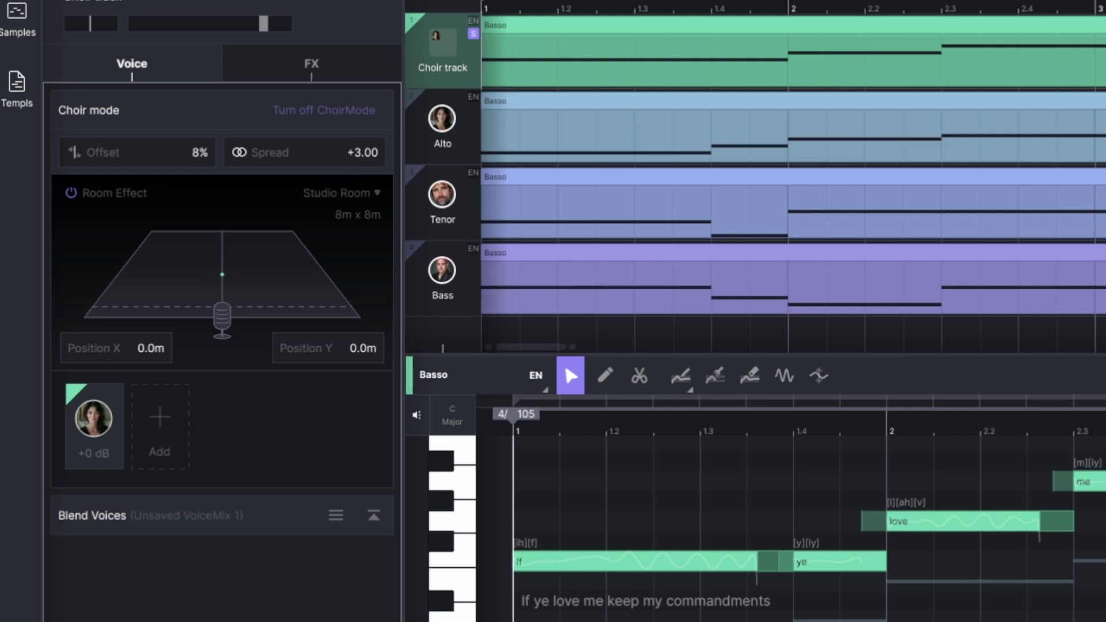
Step: Add Zalo from the voice library as the second singer on the Soprano's choir track
left_click(101, 443)
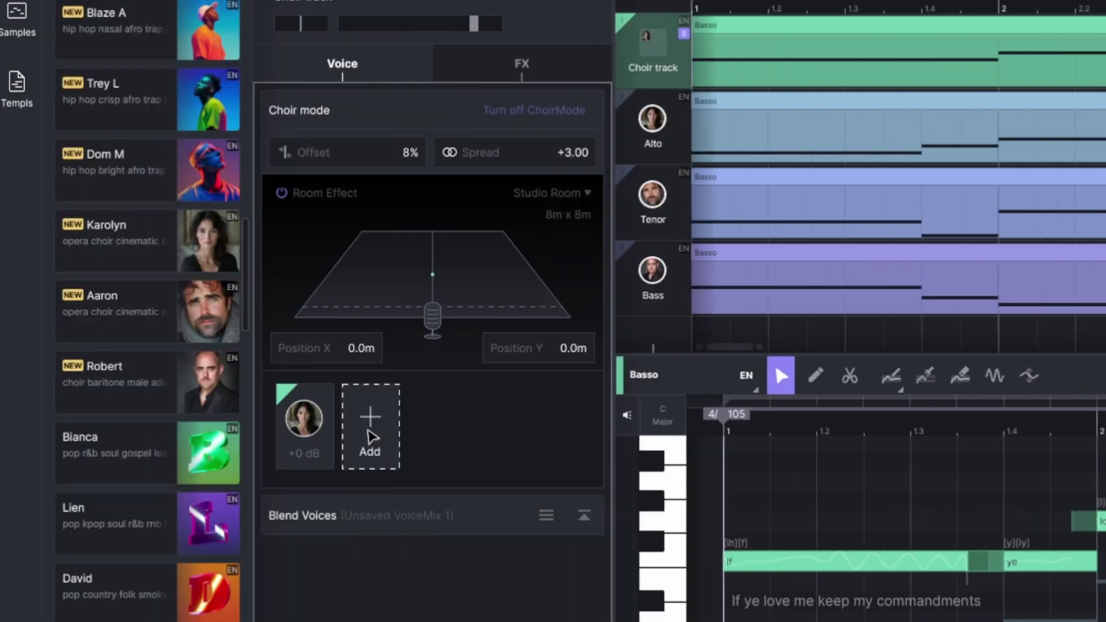
scroll(107, 363, "up", 2)
scroll(106, 363, "up", 10)
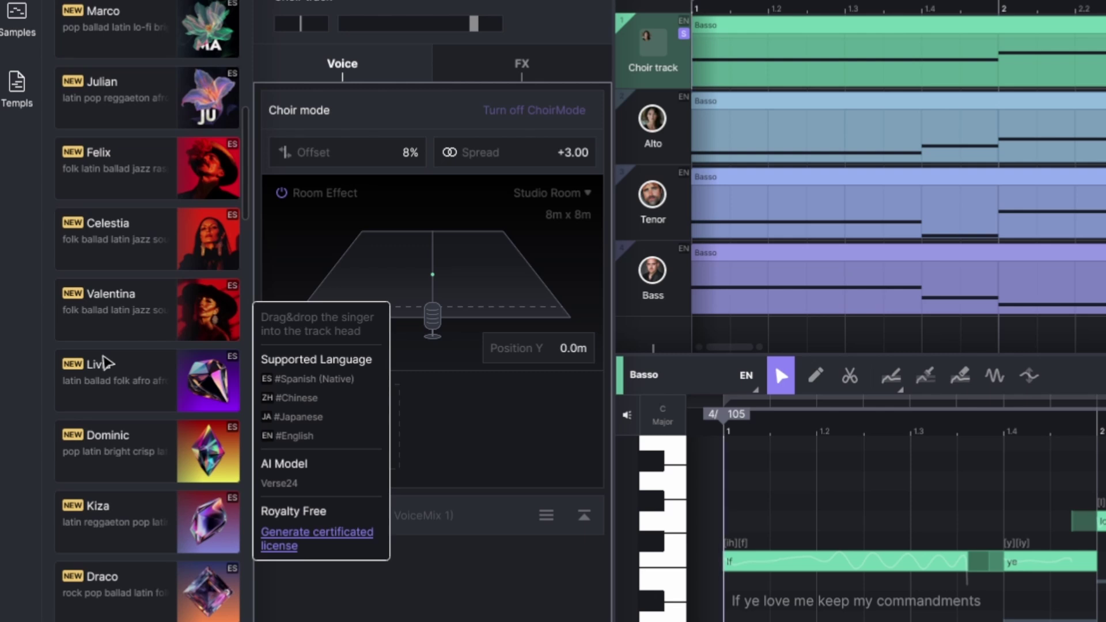
scroll(98, 333, "up", 2)
scroll(98, 334, "up", 6)
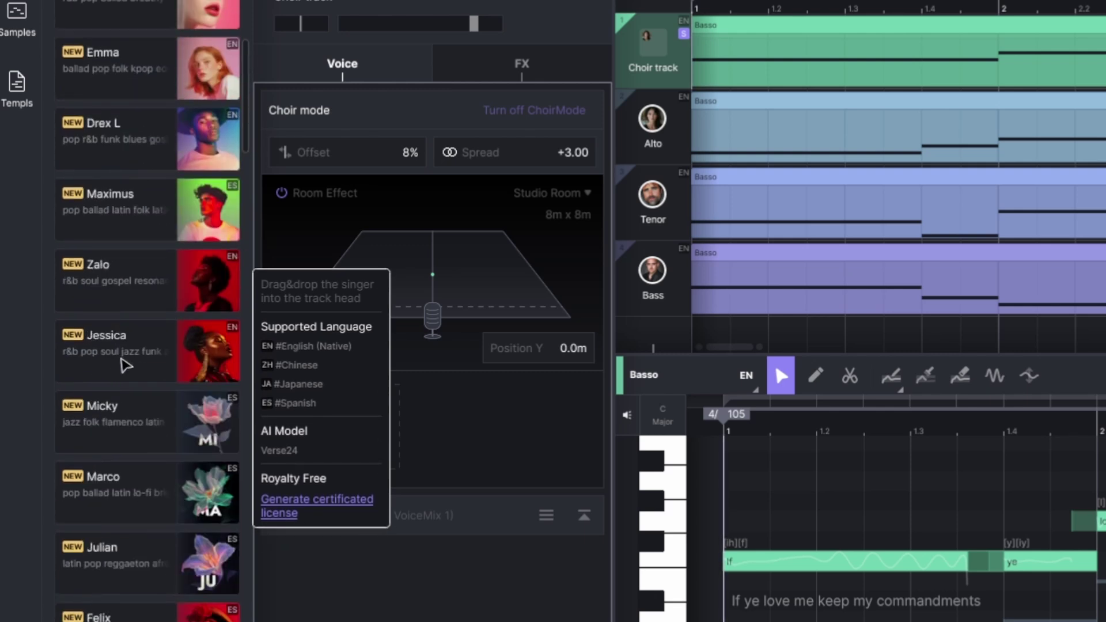
left_click_drag(118, 300, 368, 427)
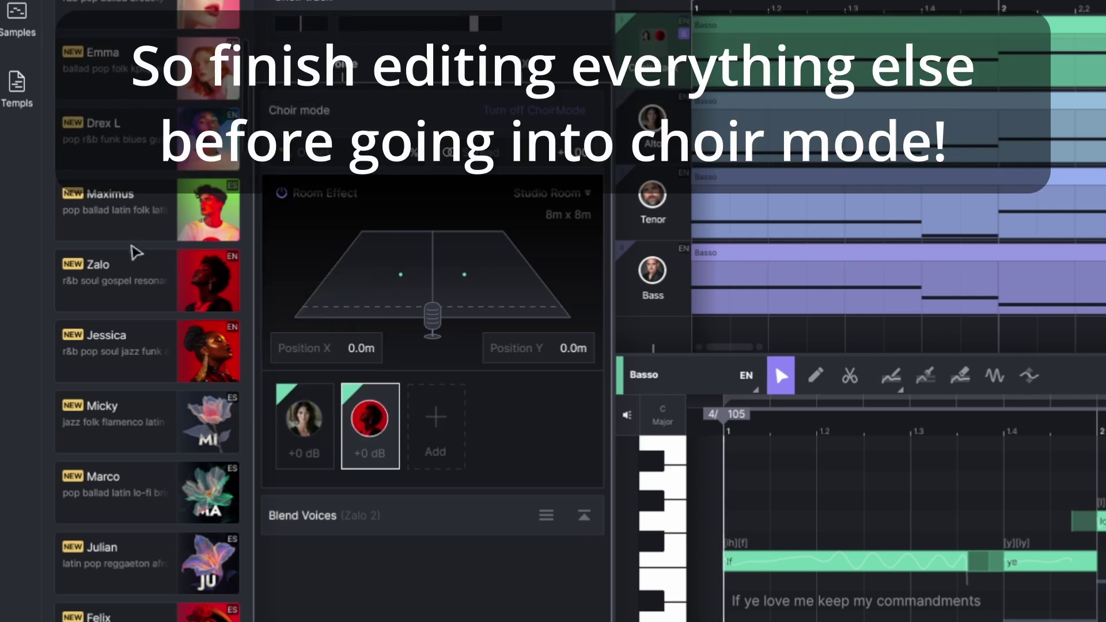
Step: Add Emma from the voice library as the third singer on the choir track
mouse_move(215, 457)
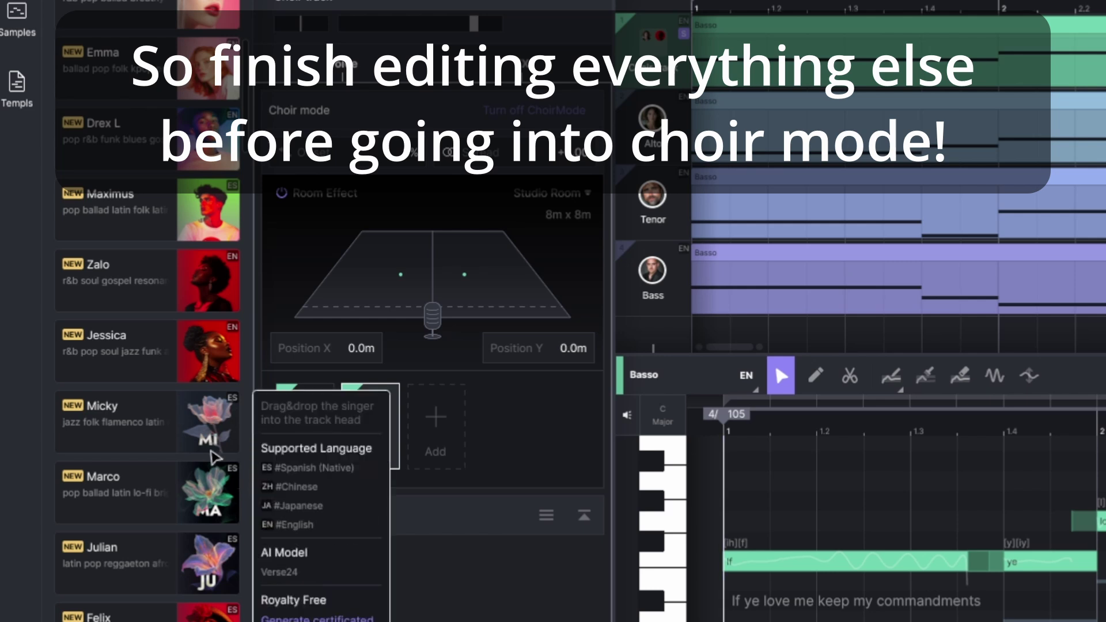
scroll(153, 287, "up", 3)
mouse_move(125, 245)
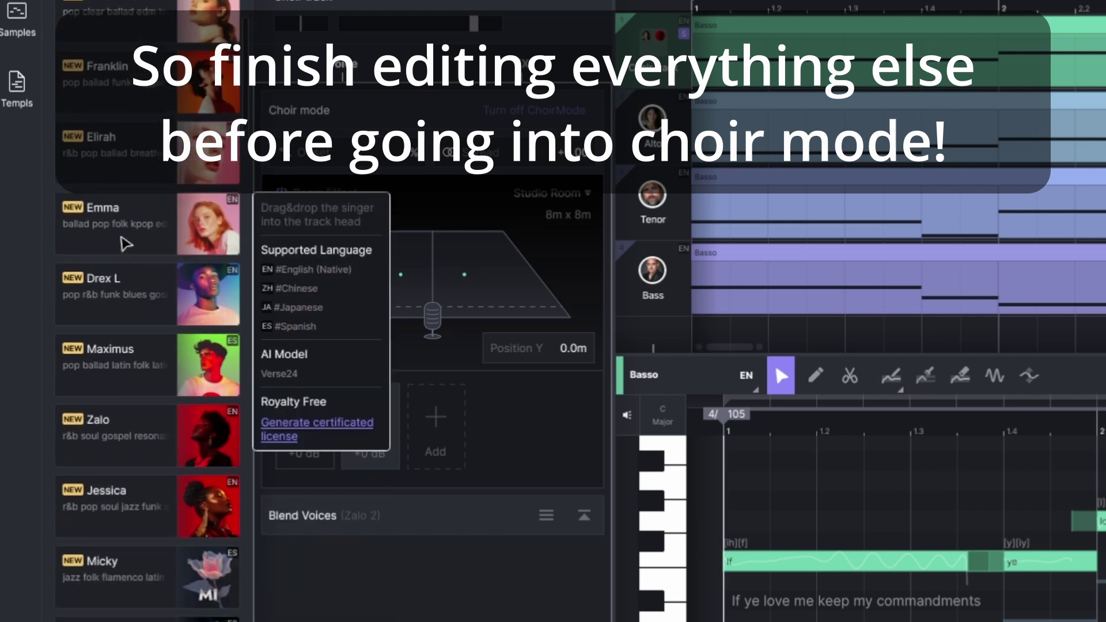
left_click_drag(125, 244, 440, 444)
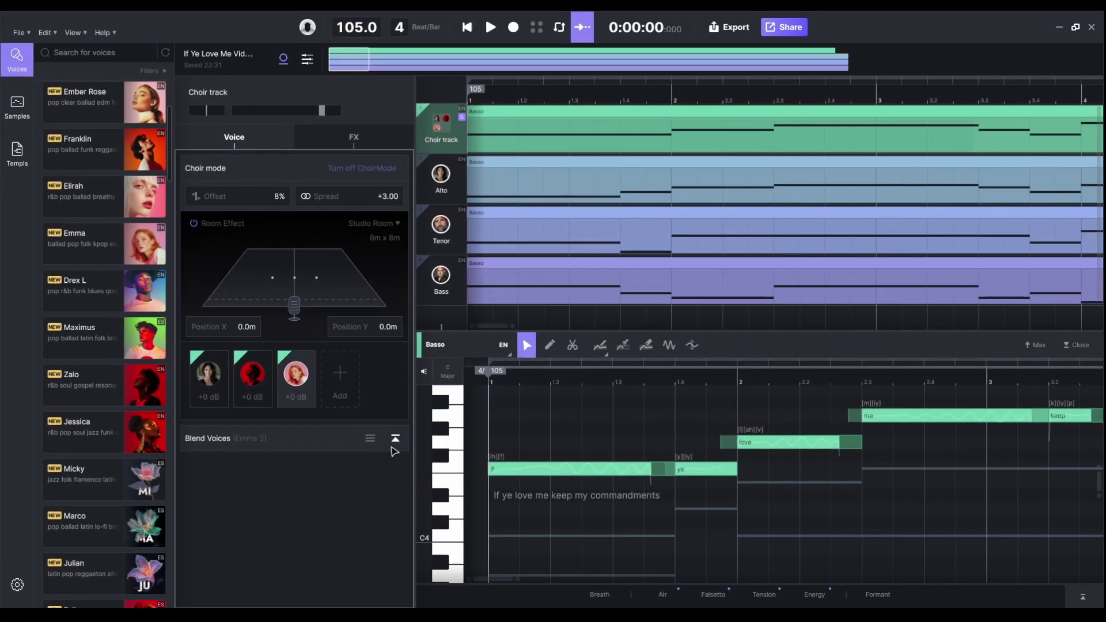
Step: Show Zalo's voice blend settings and move the three-singer group in the room to X -1.9 m, Y -1.1 m
left_click(395, 439)
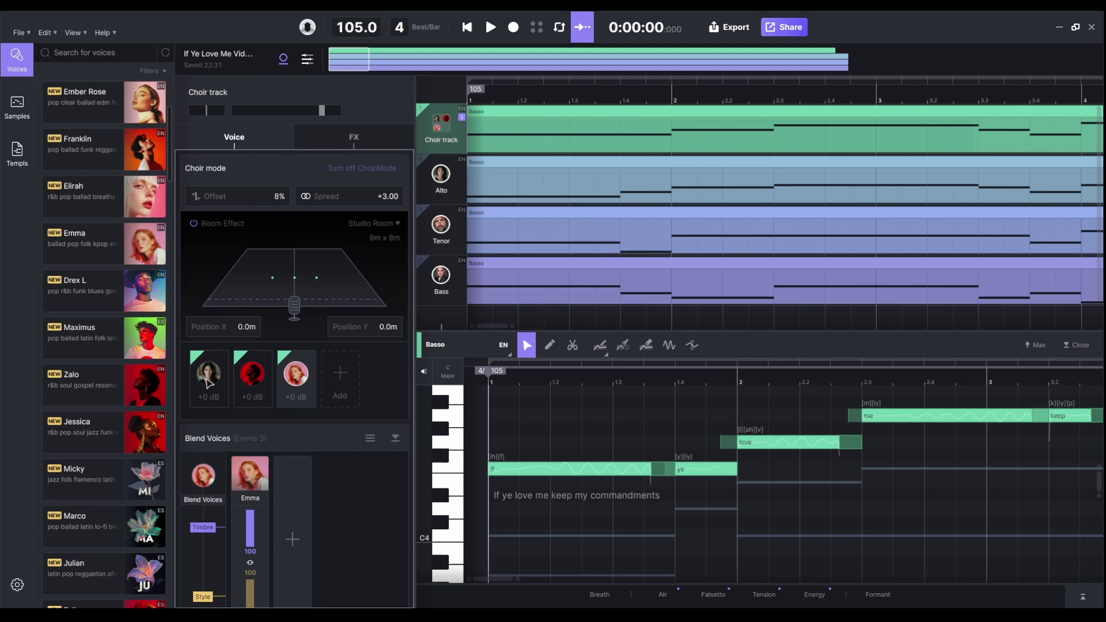
left_click(253, 380)
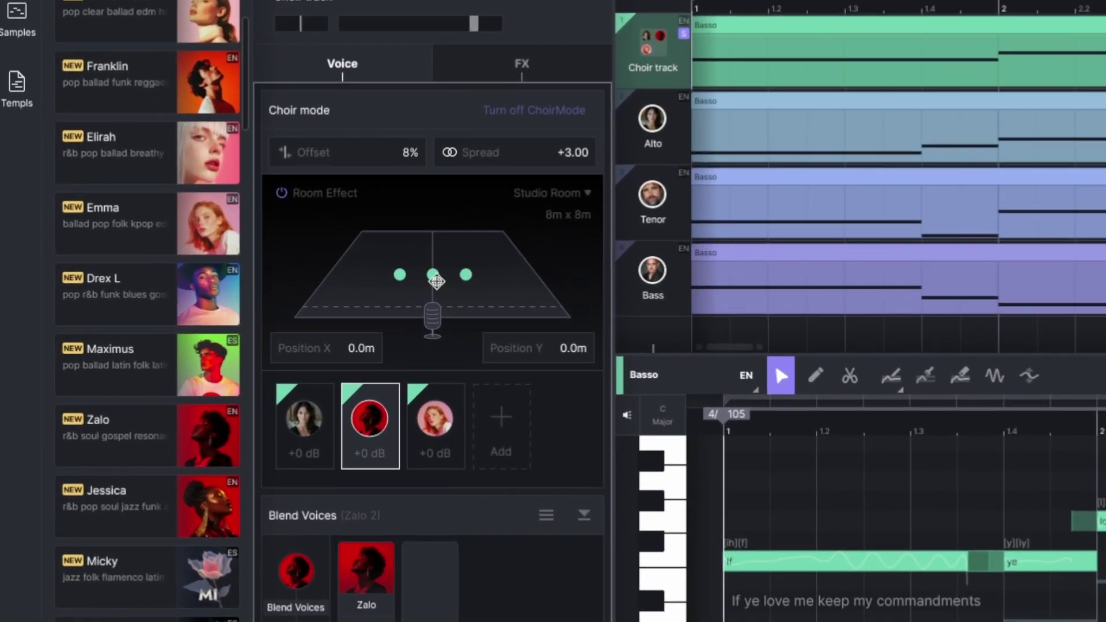
left_click_drag(437, 281, 376, 292)
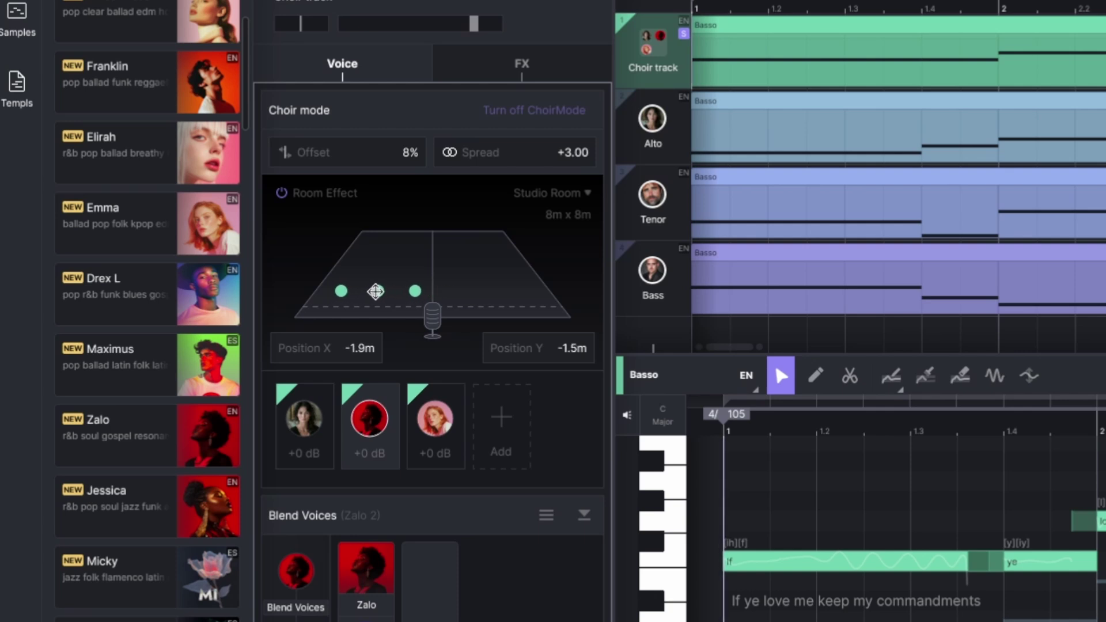
left_click_drag(376, 291, 377, 286)
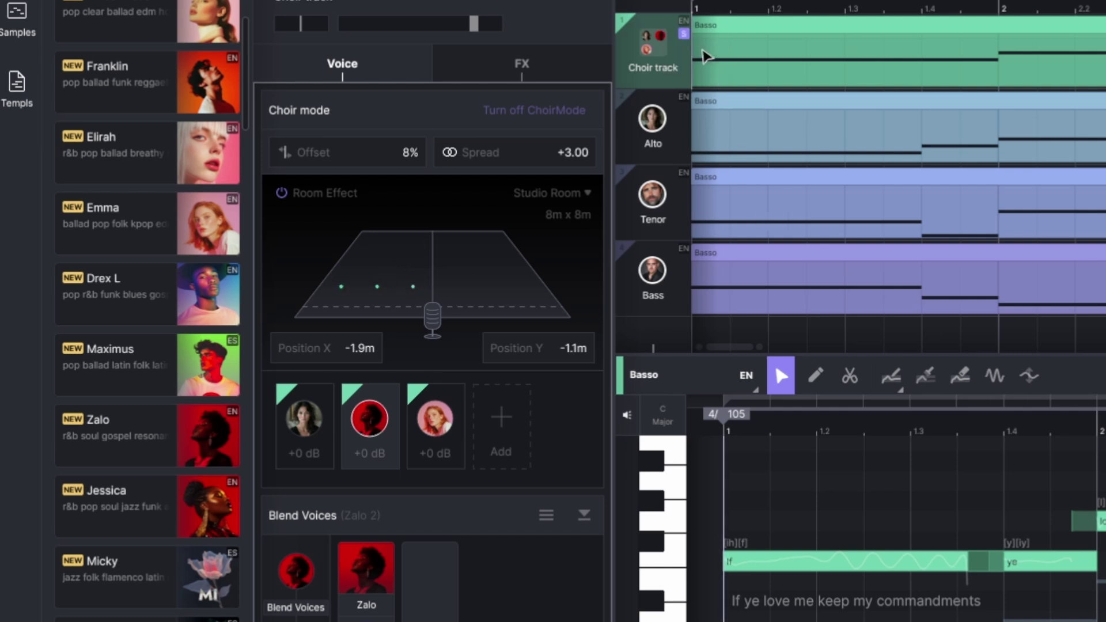
Step: Play the choir track while lowering Emma's volume to -4.1 dB and Zalo's to -3.2 dB
key("space")
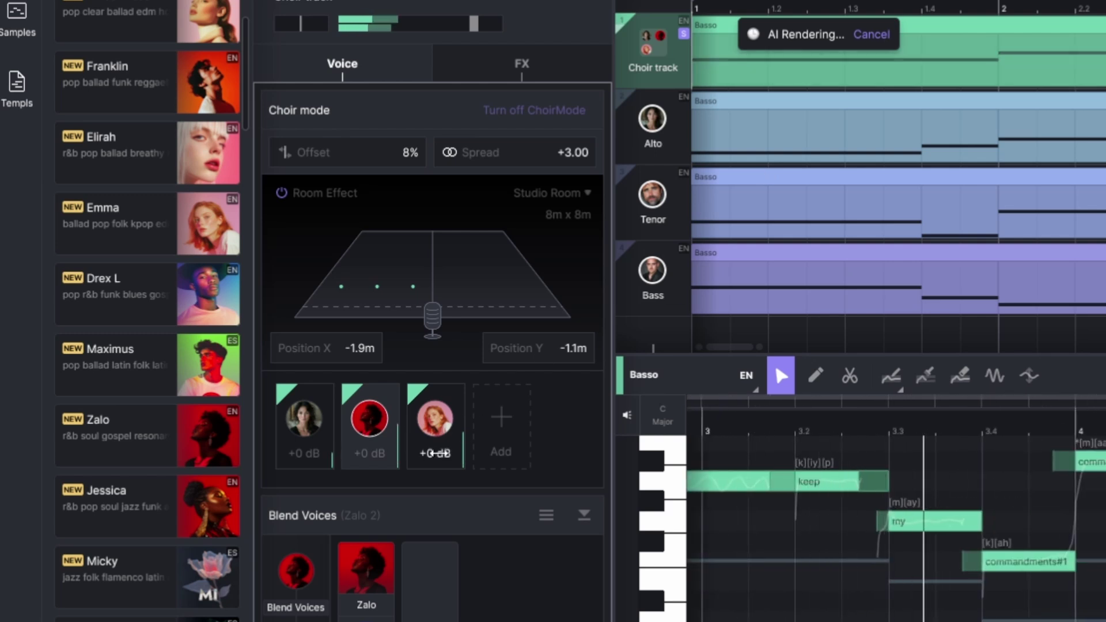
left_click_drag(434, 453, 427, 456)
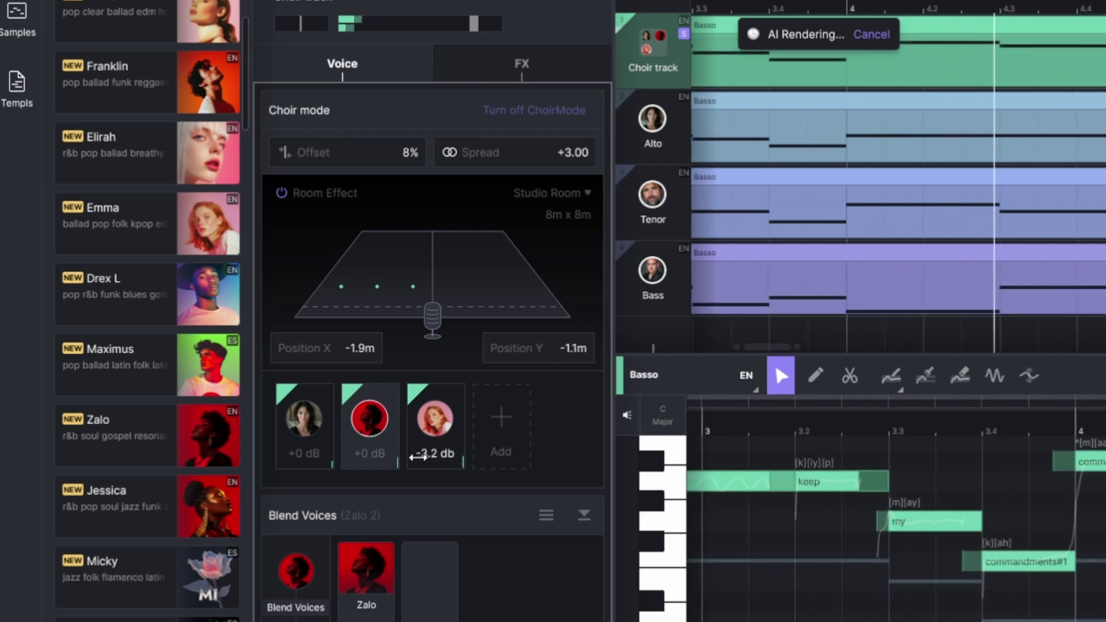
left_click_drag(426, 455, 375, 493)
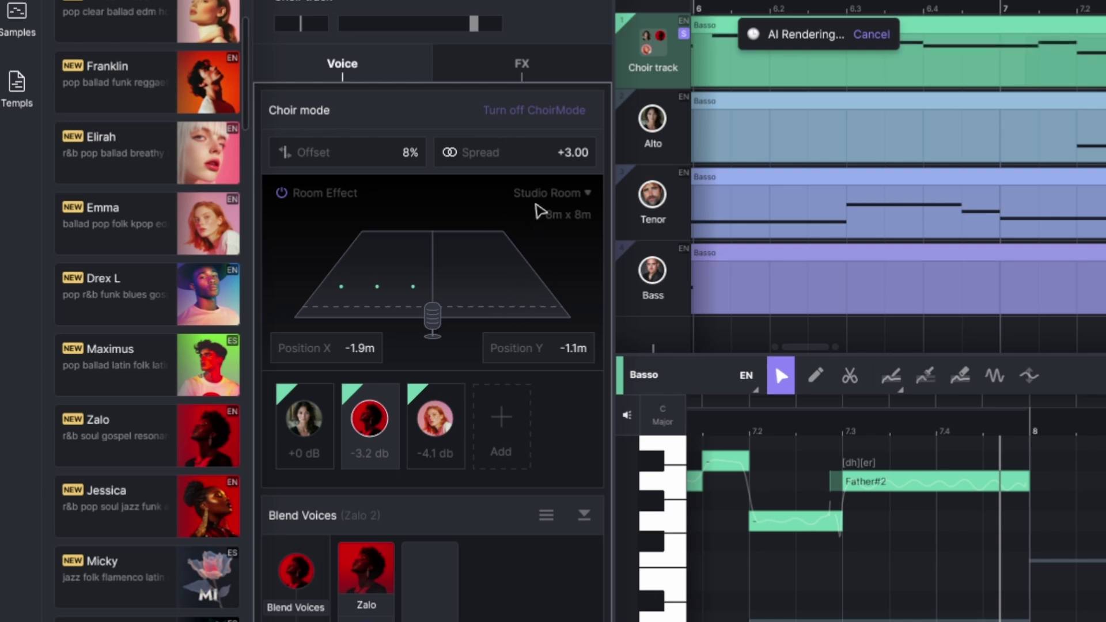
Step: Compare the choir track's playback with the Church reverb off and on, and return to the voice settings
left_click(526, 74)
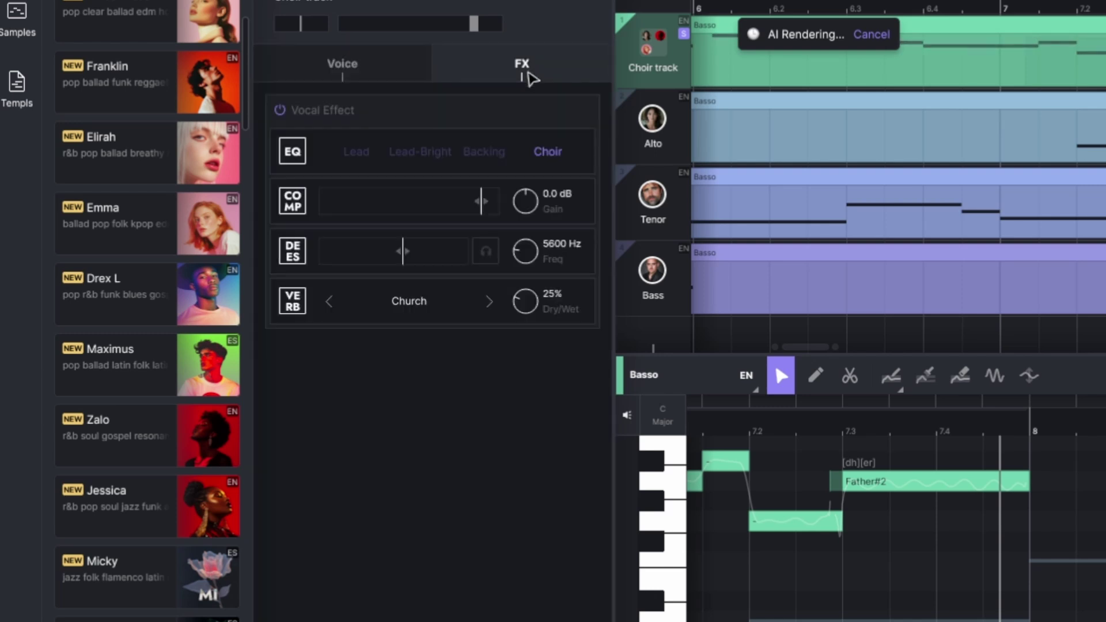
left_click(371, 74)
left_click(507, 64)
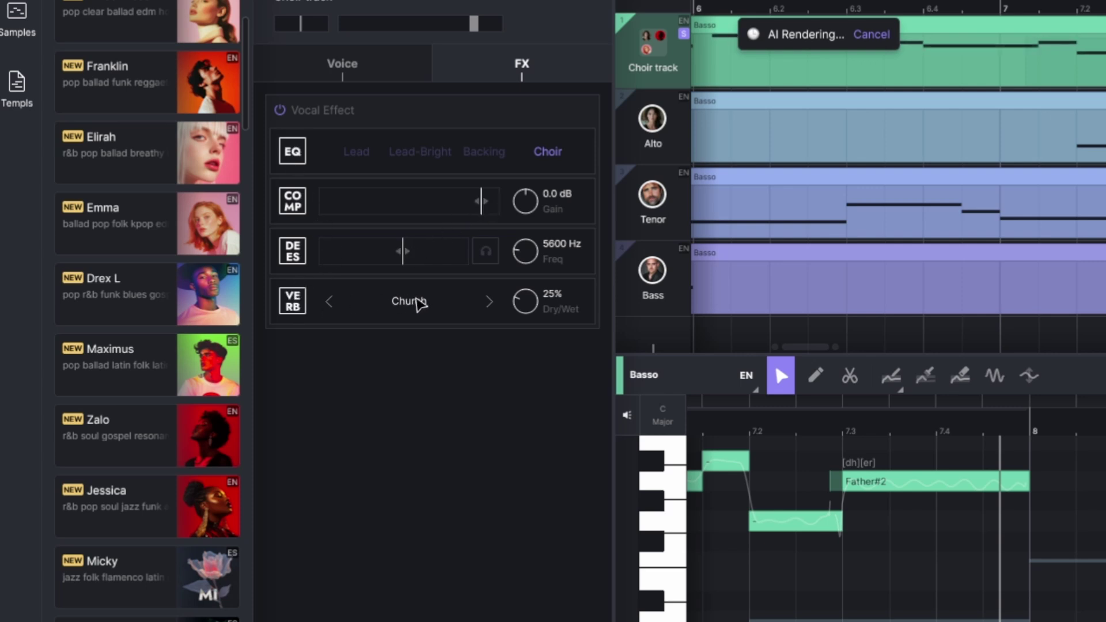
left_click(293, 301)
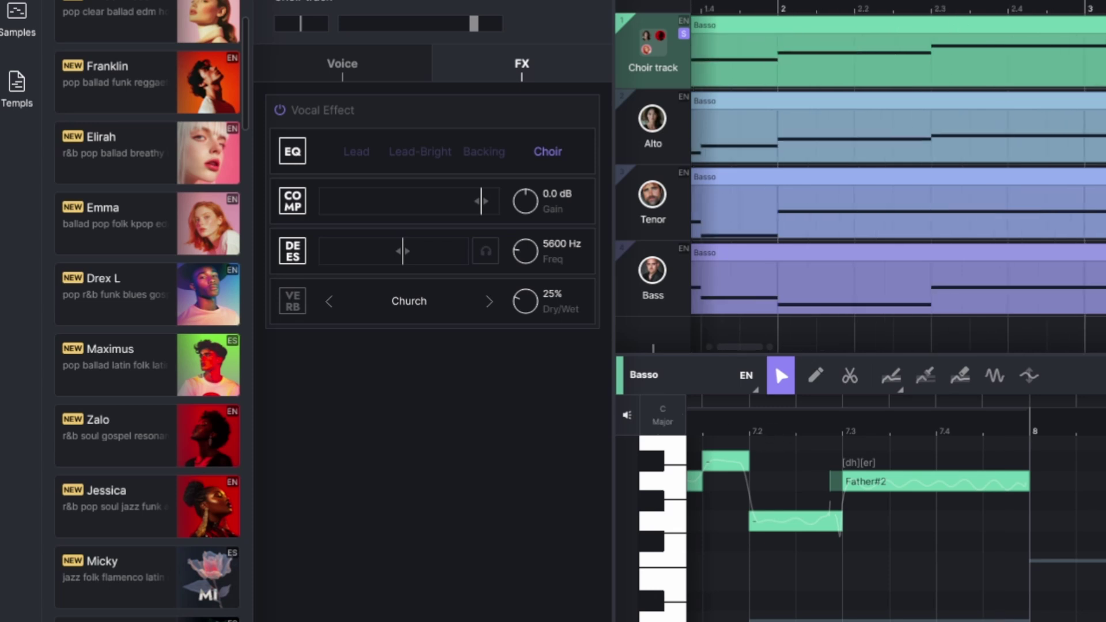
key("space")
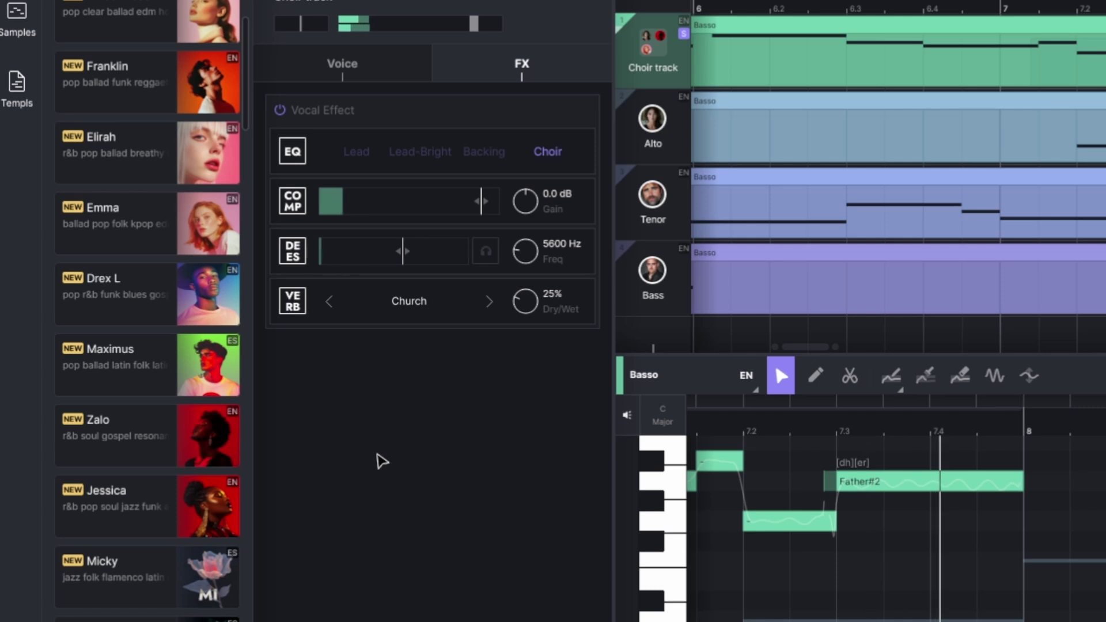
key("space")
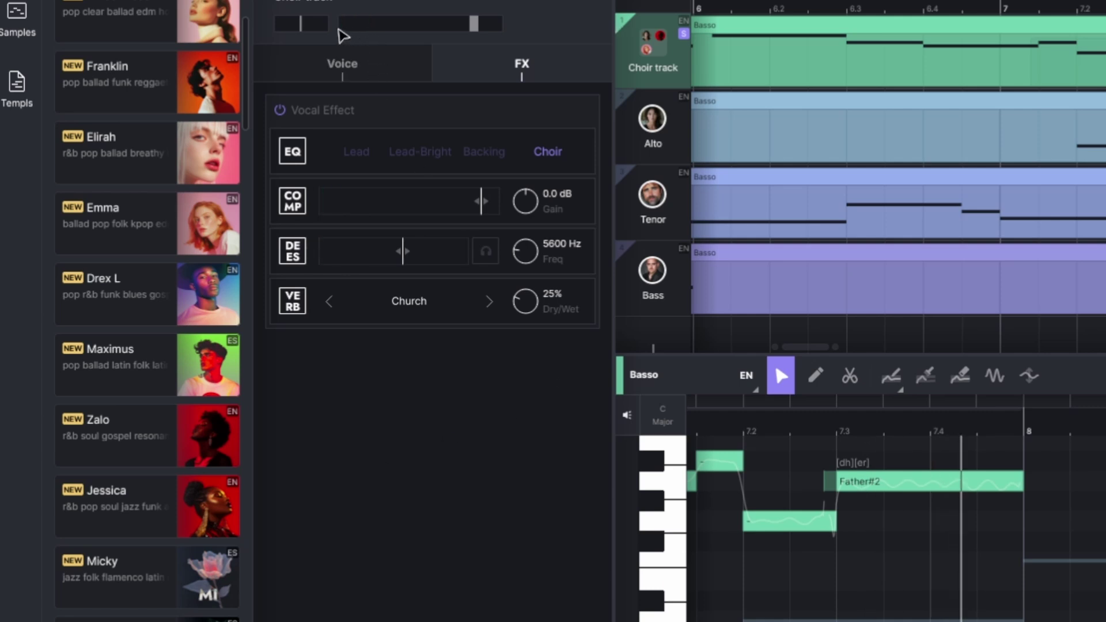
left_click(340, 68)
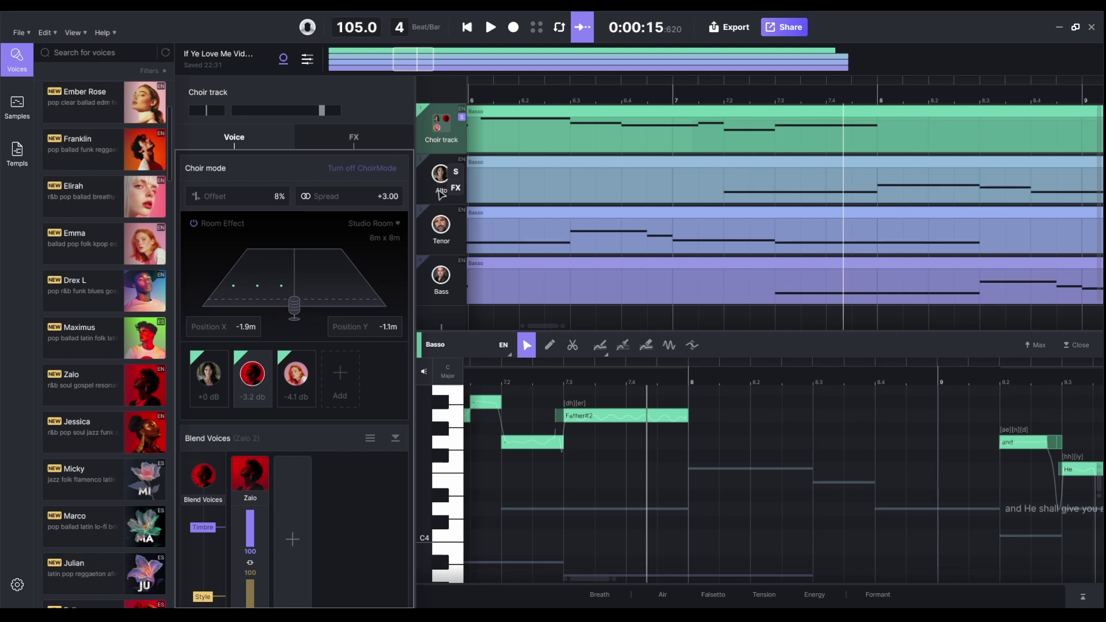
Step: Play the opening of all four choir tracks together, and switch to MuseScore to play the original score
left_click(491, 27)
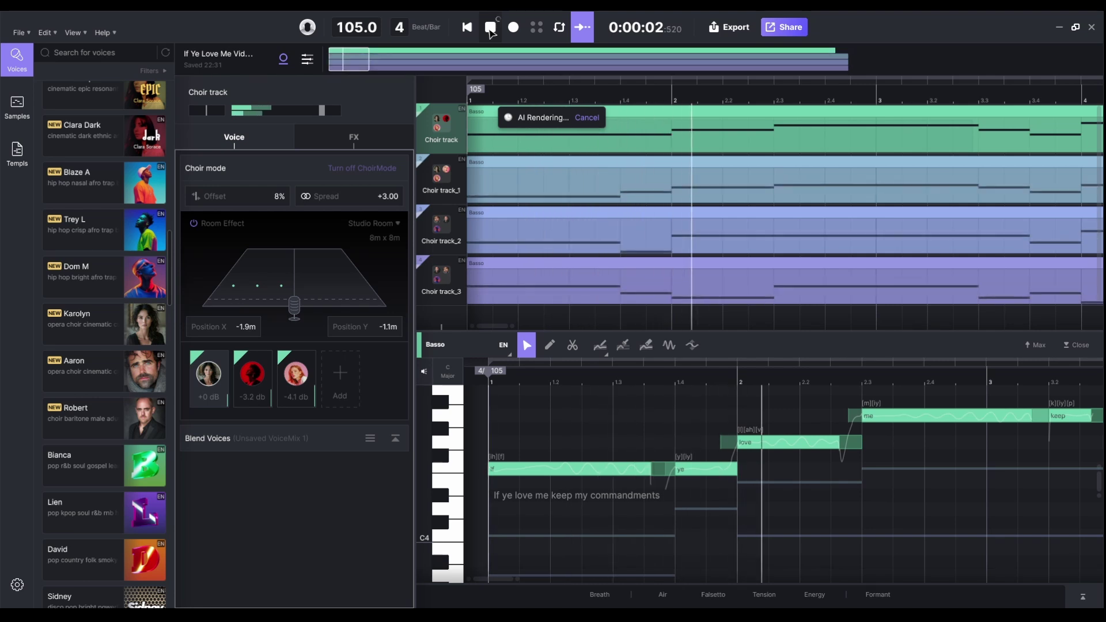
left_click(491, 29)
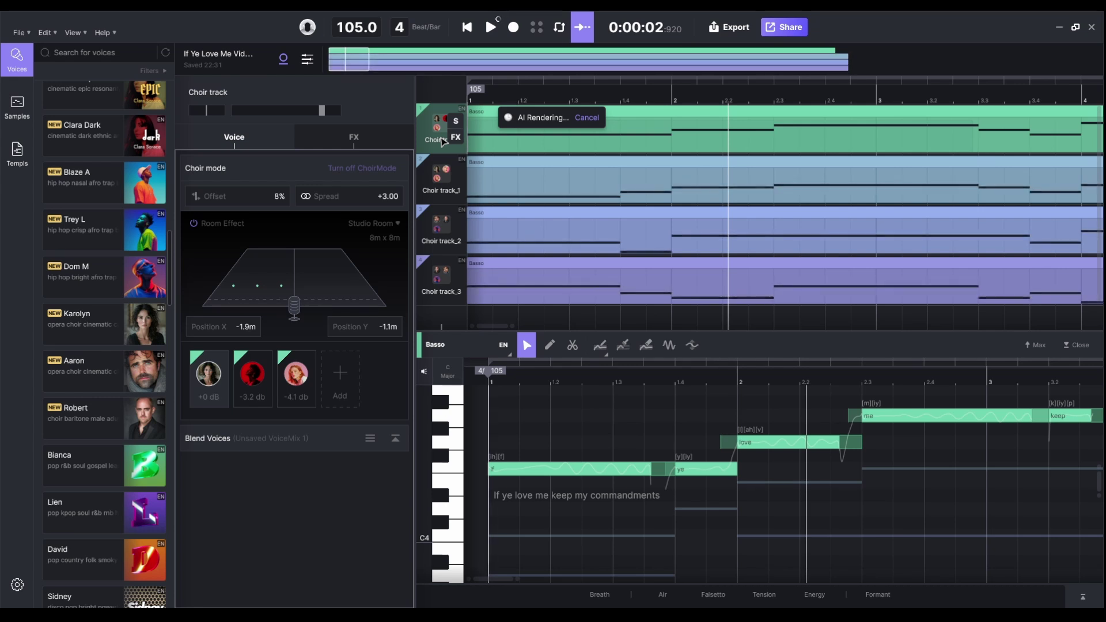
left_click(874, 39)
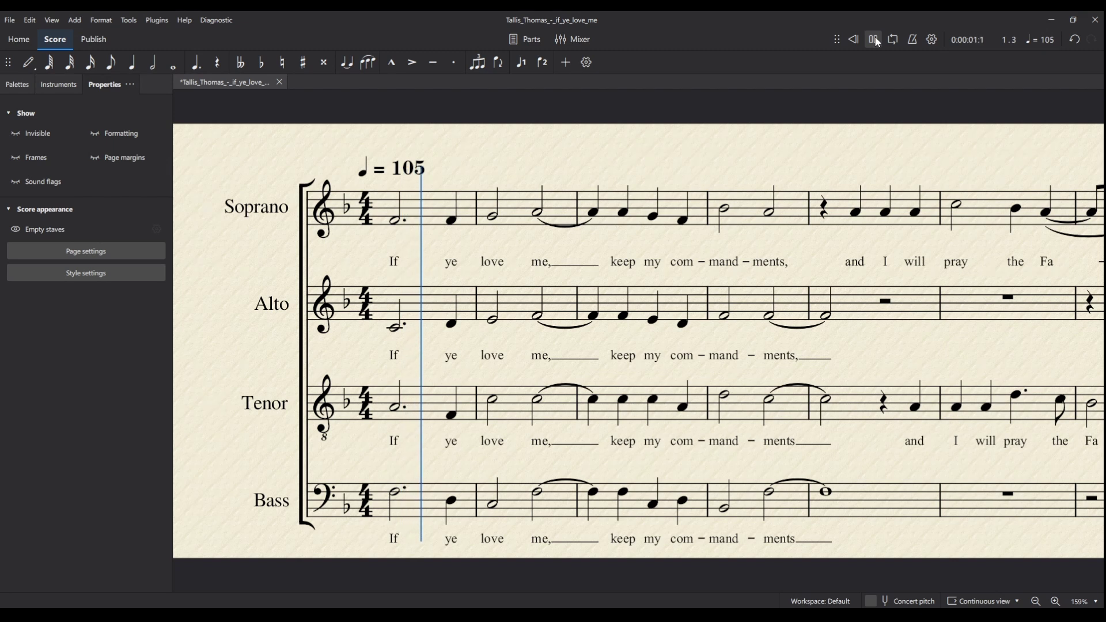